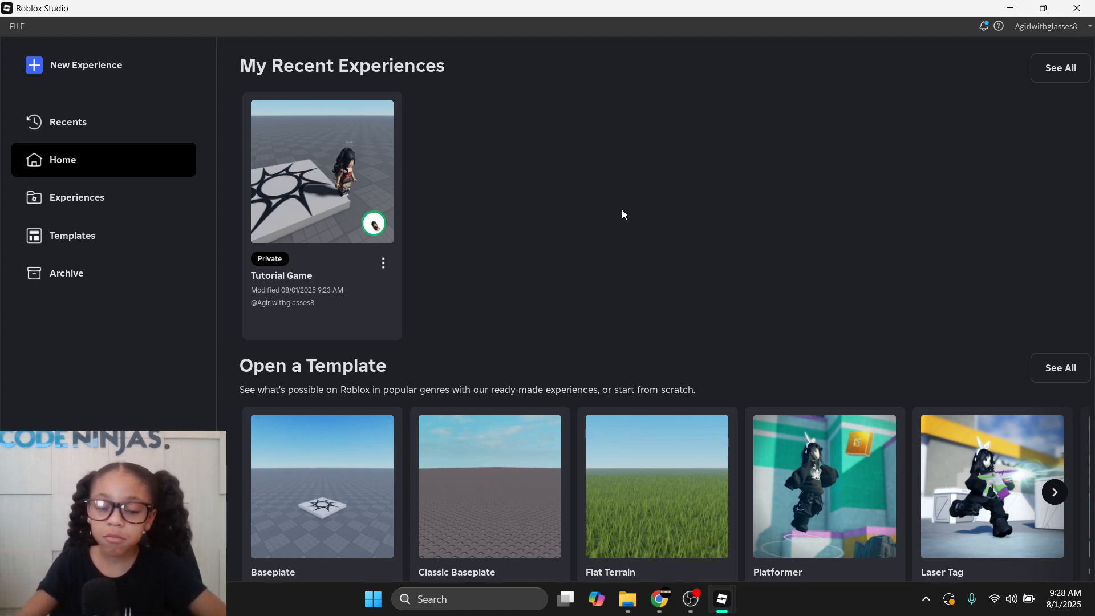
{"action": "scroll", "coordinate": [683, 328], "scroll_direction": "down", "scroll_amount": 5}
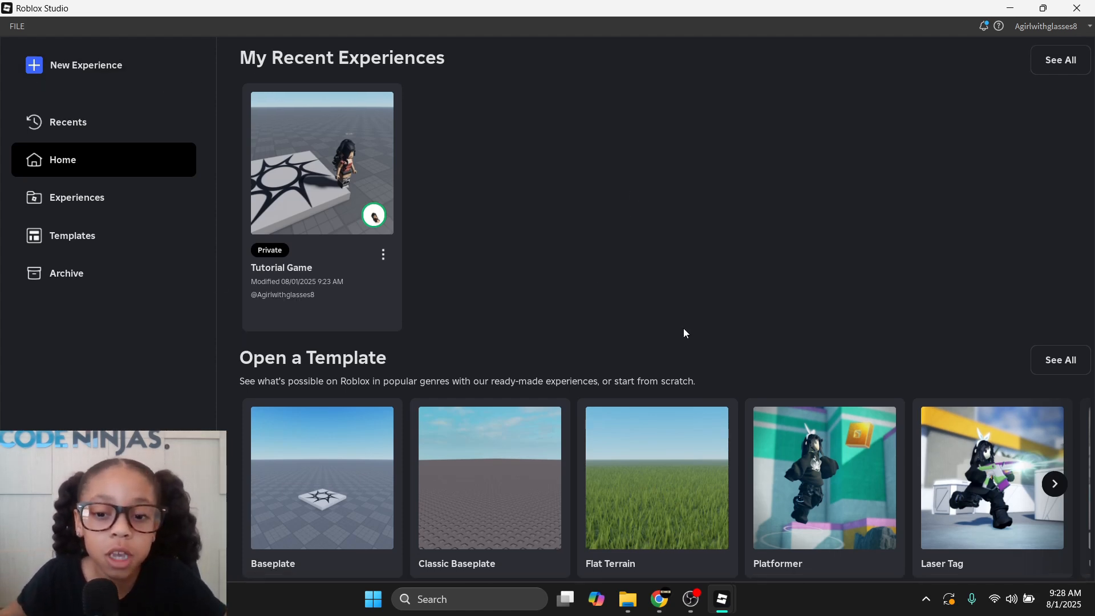
{"action": "scroll", "coordinate": [724, 390], "scroll_direction": "up", "scroll_amount": 5}
{"action": "scroll", "coordinate": [701, 268], "scroll_direction": "down", "scroll_amount": 3}
{"action": "scroll", "coordinate": [684, 171], "scroll_direction": "up", "scroll_amount": 3}
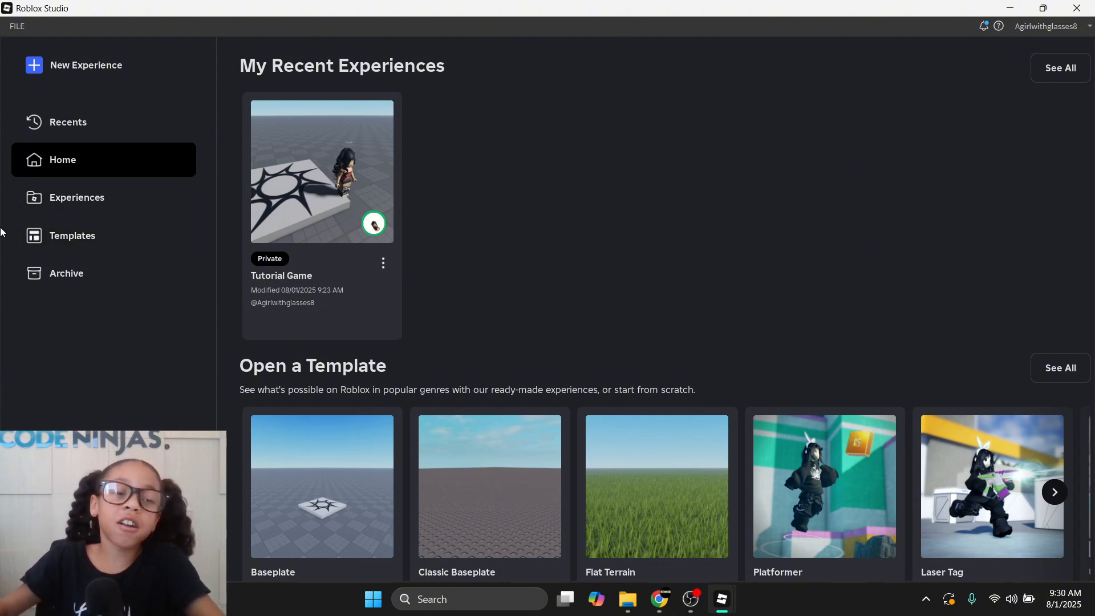
Browse the full collection of experience templates, from the Baseplate and terrain templates through to the themed maps
{"action": "left_click", "coordinate": [74, 243]}
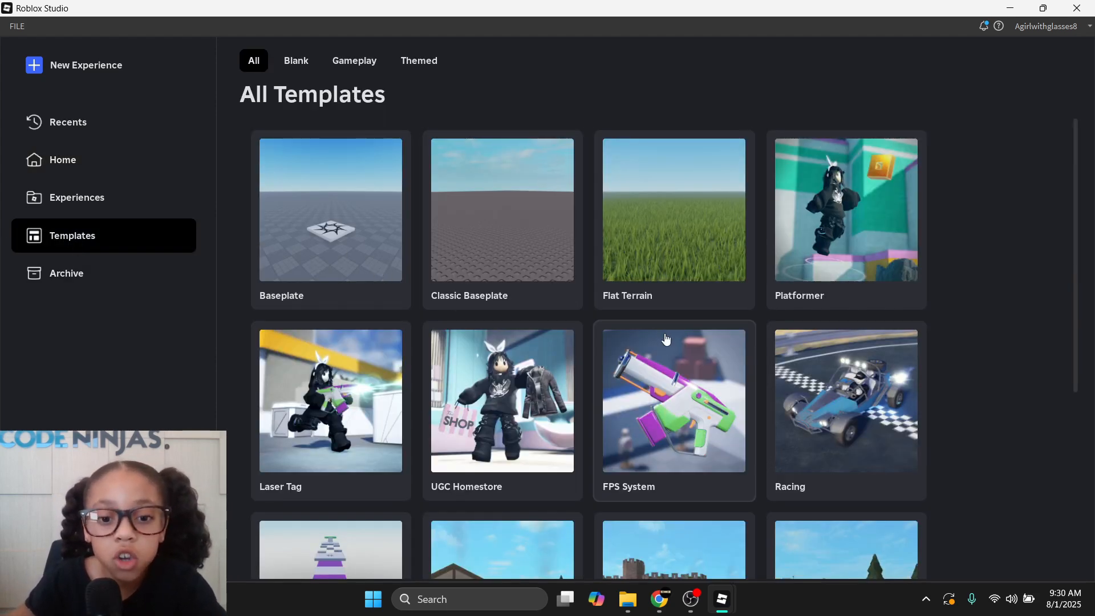
{"action": "scroll", "coordinate": [668, 347], "scroll_direction": "down", "scroll_amount": 5}
{"action": "scroll", "coordinate": [679, 371], "scroll_direction": "up", "scroll_amount": 5}
{"action": "scroll", "coordinate": [450, 328], "scroll_direction": "down", "scroll_amount": 5}
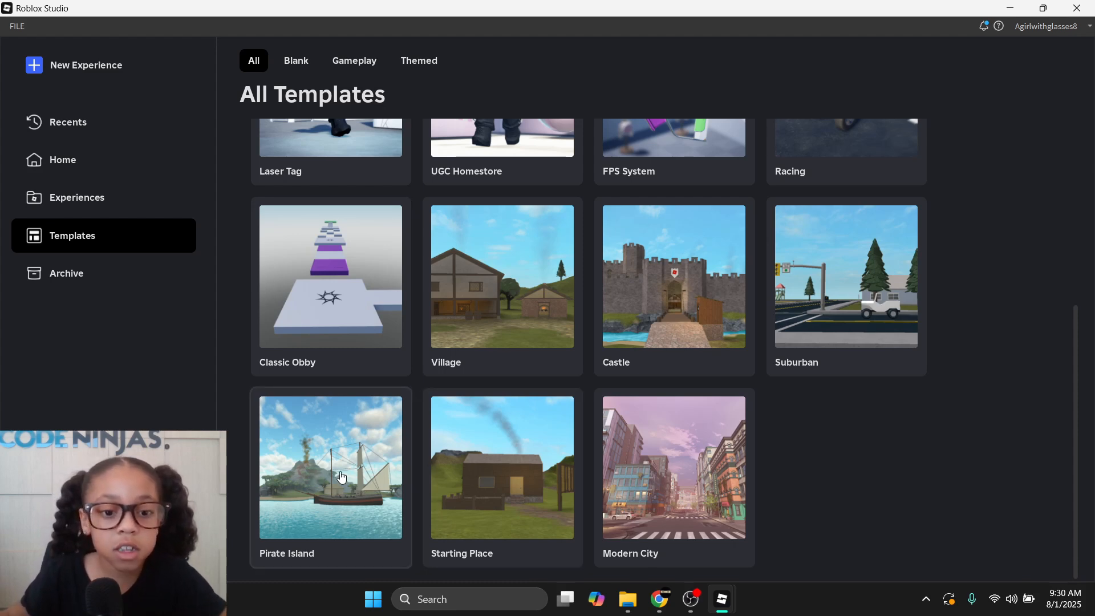
{"action": "scroll", "coordinate": [740, 469], "scroll_direction": "up", "scroll_amount": 1}
{"action": "scroll", "coordinate": [741, 469], "scroll_direction": "down", "scroll_amount": 1}
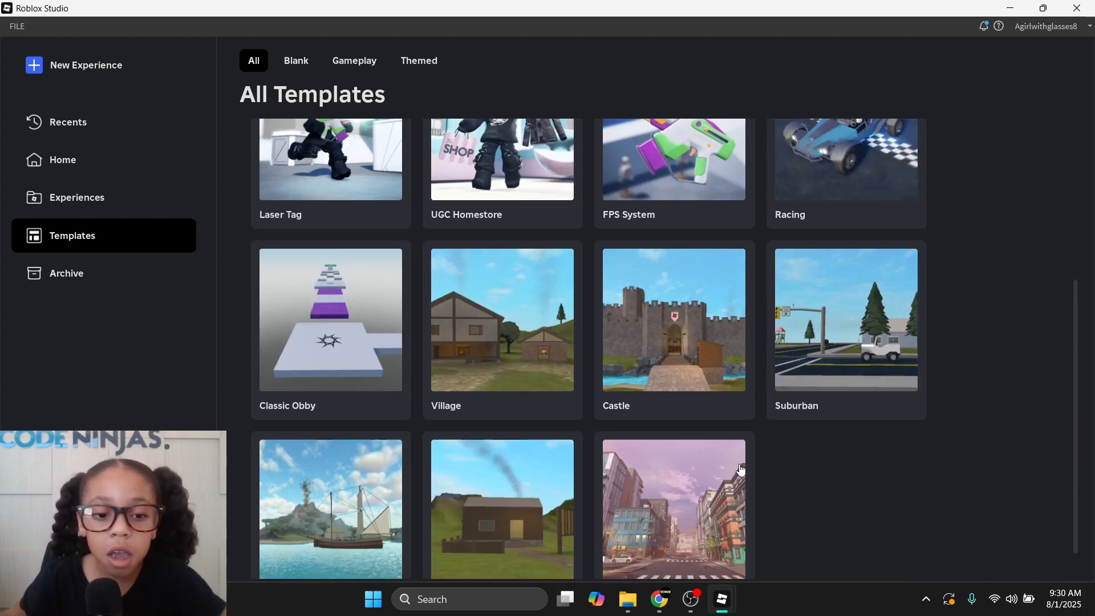
{"action": "scroll", "coordinate": [830, 474], "scroll_direction": "up", "scroll_amount": 5}
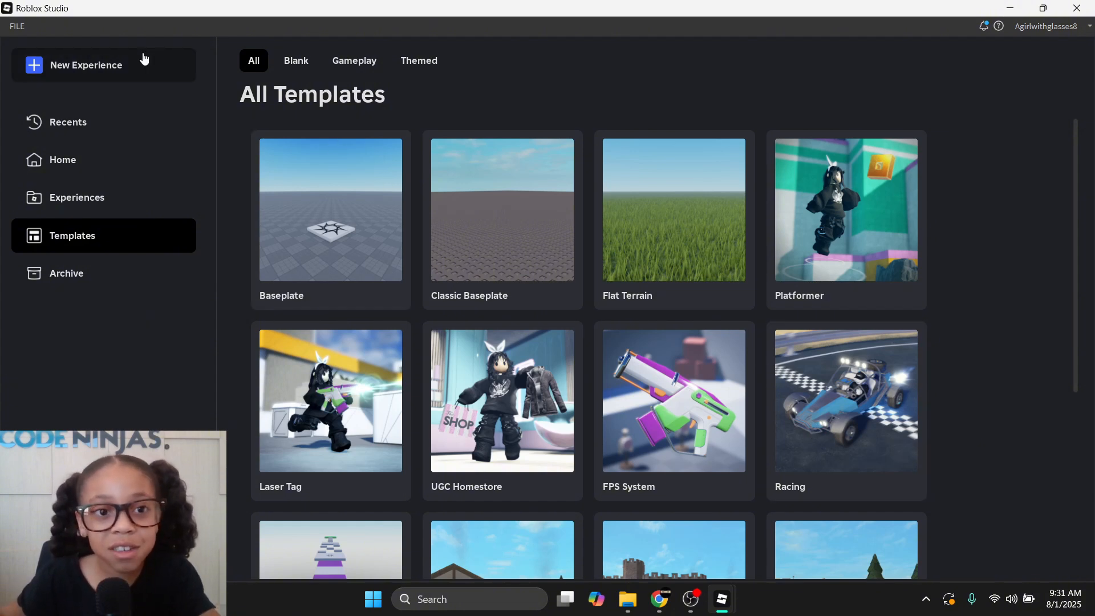
Create a new experience with the default baseplate and spawn location
{"action": "left_click", "coordinate": [86, 67]}
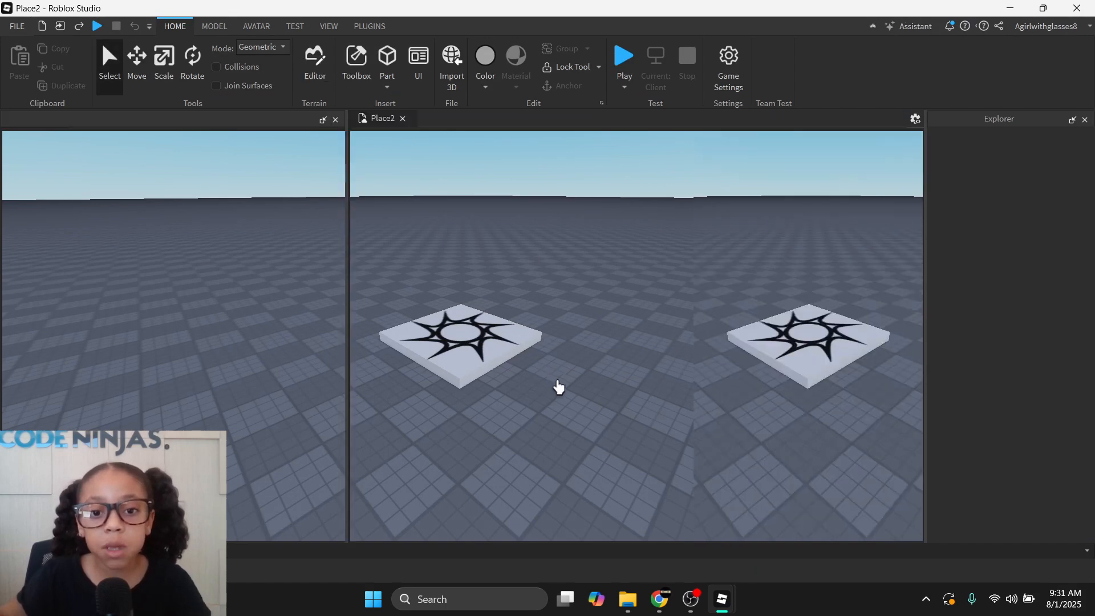
{"action": "right_click_drag", "start_coordinate": [725, 263], "coordinate": [732, 258]}
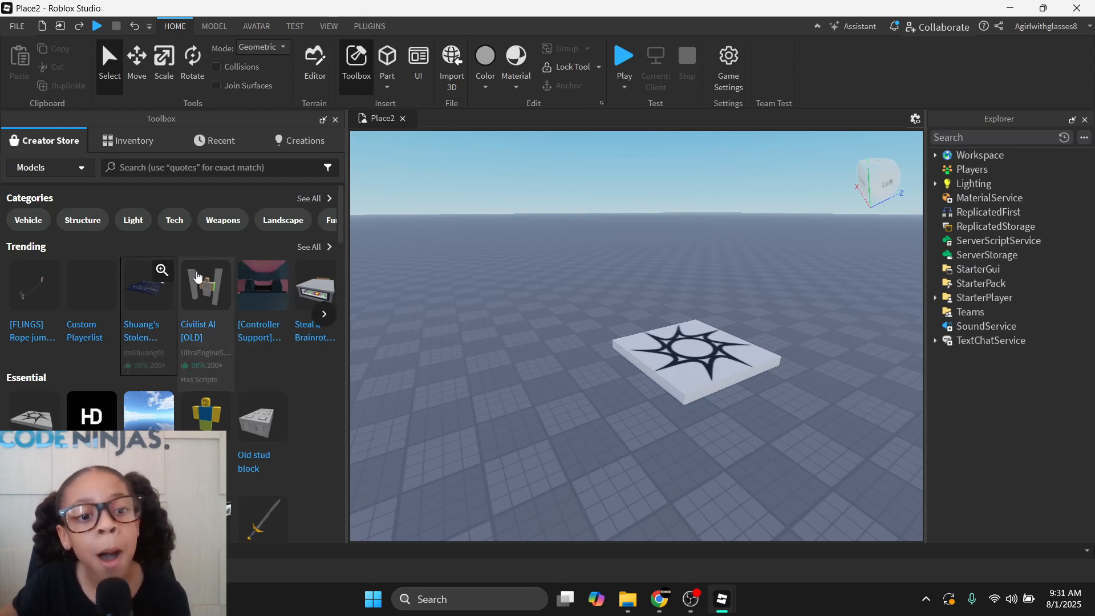
Search the Creator Store models for "house" and look through the offered models
{"action": "mouse_move", "coordinate": [218, 314]}
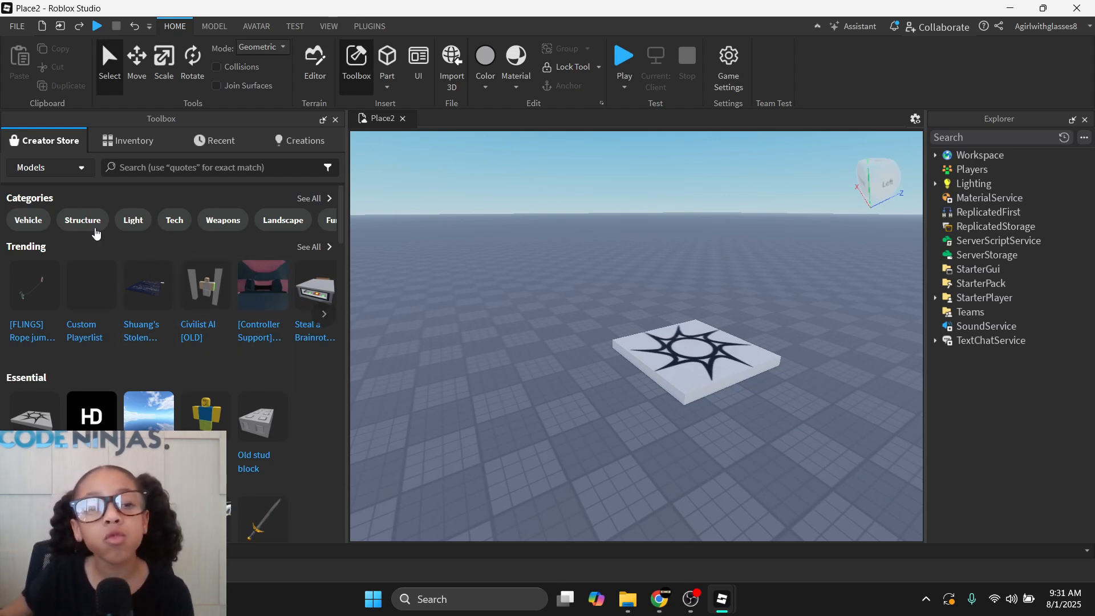
{"action": "mouse_move", "coordinate": [181, 303]}
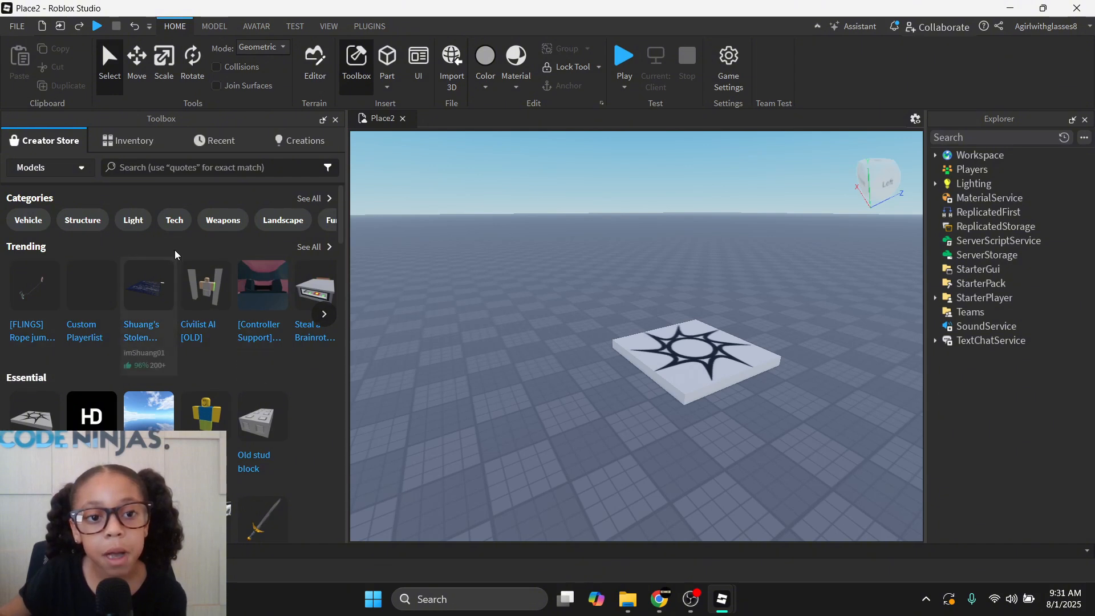
{"action": "left_click", "coordinate": [233, 168]}
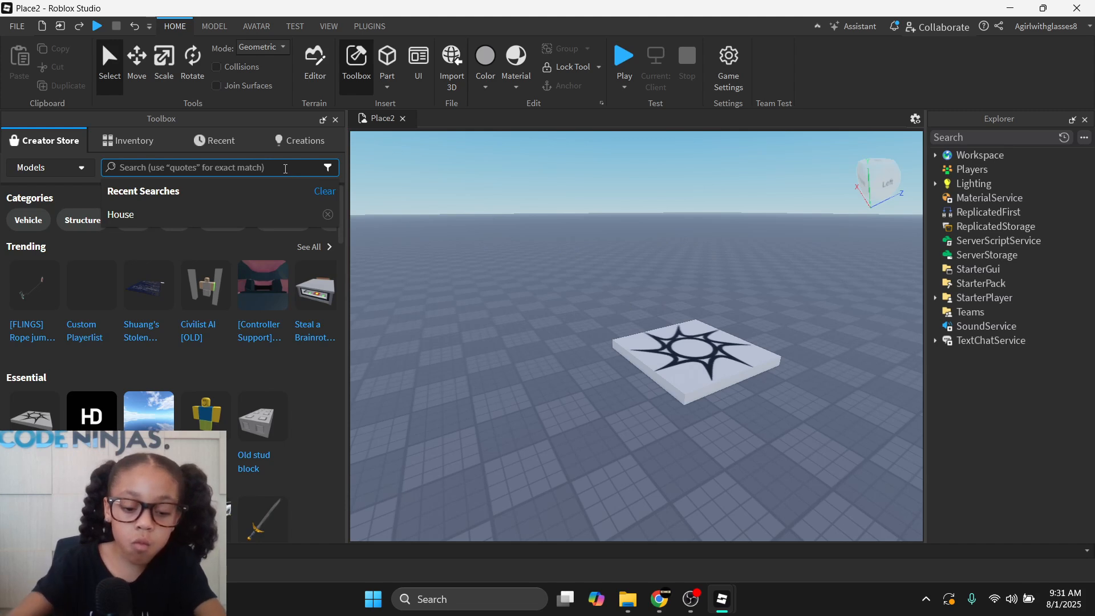
{"action": "type", "text": "house"}
{"action": "key", "text": "Return"}
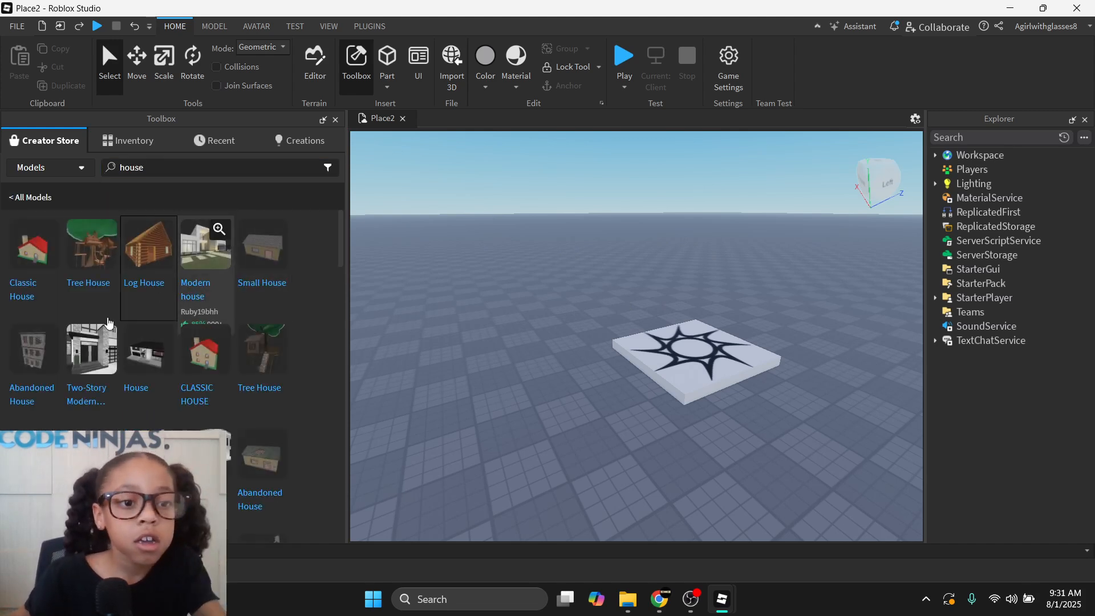
{"action": "scroll", "coordinate": [108, 342], "scroll_direction": "down", "scroll_amount": 3}
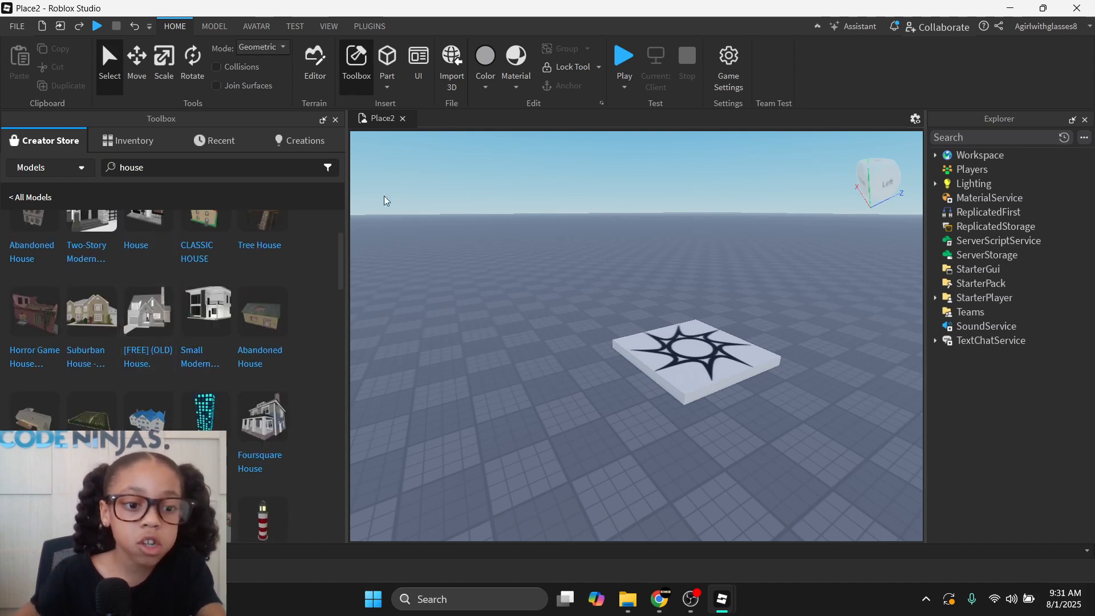
Close the Toolbox to give the 3D scene more room
{"action": "left_click", "coordinate": [335, 120]}
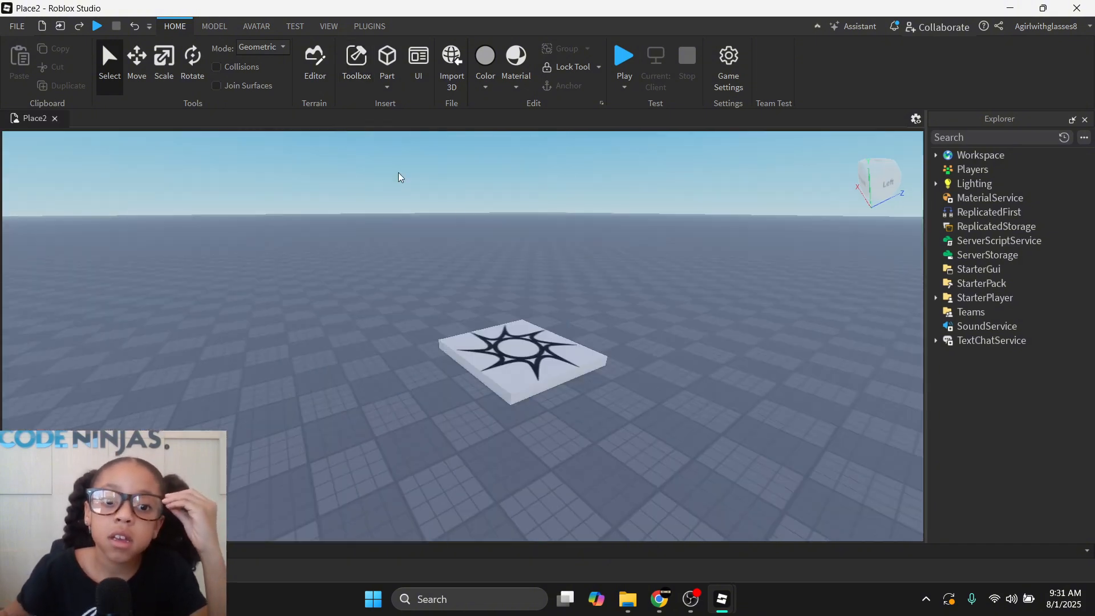
{"action": "right_click_drag", "start_coordinate": [501, 203], "coordinate": [541, 194]}
{"action": "key", "text": "w"}
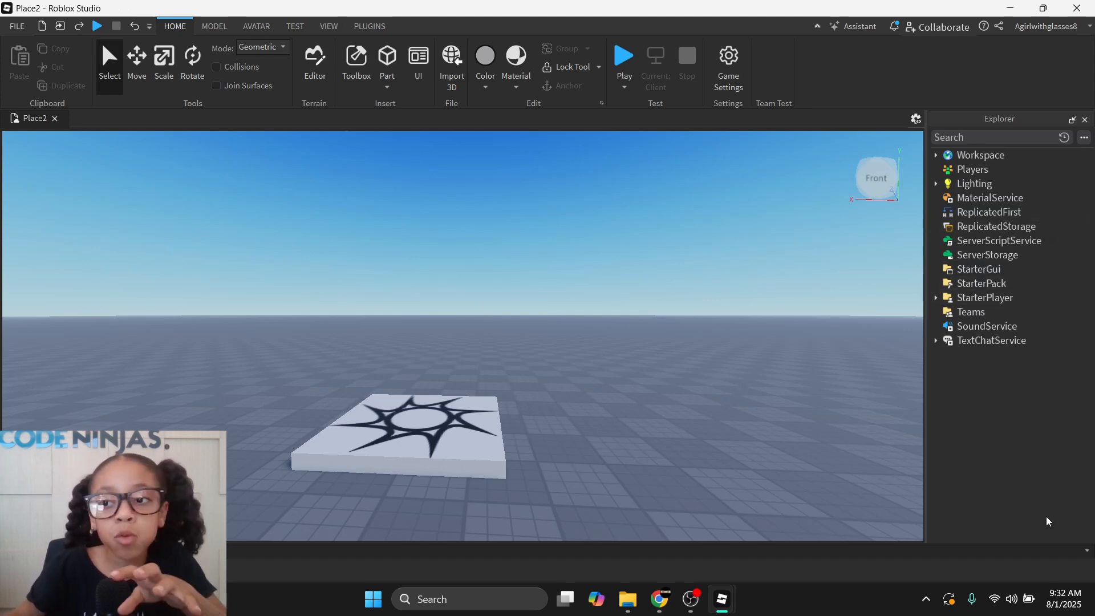
Show the Properties window in addition to the Explorer
{"action": "left_click", "coordinate": [323, 27]}
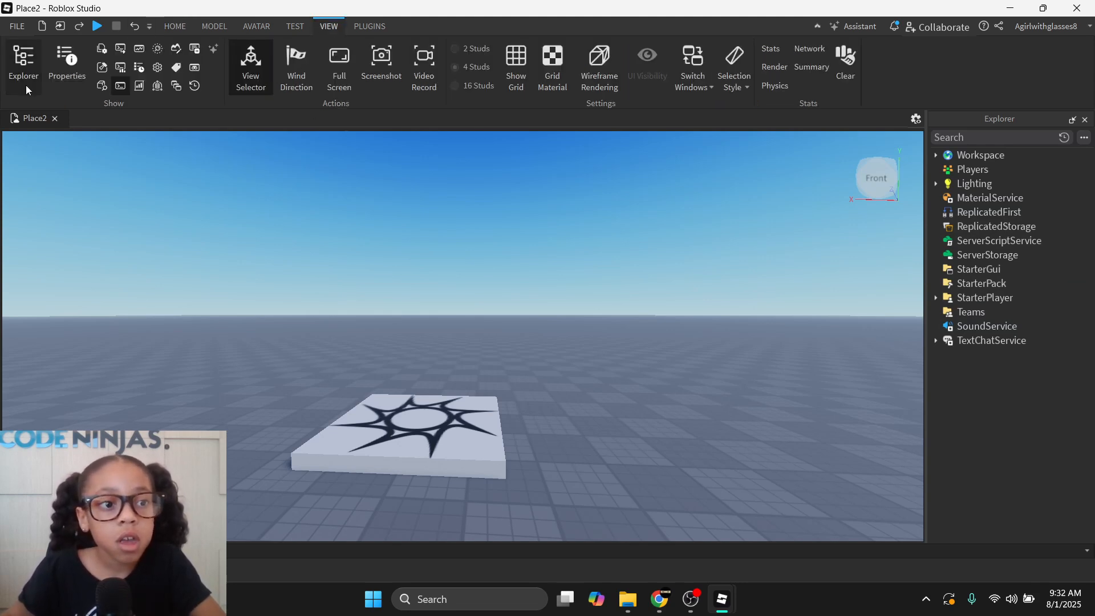
{"action": "left_click", "coordinate": [83, 67]}
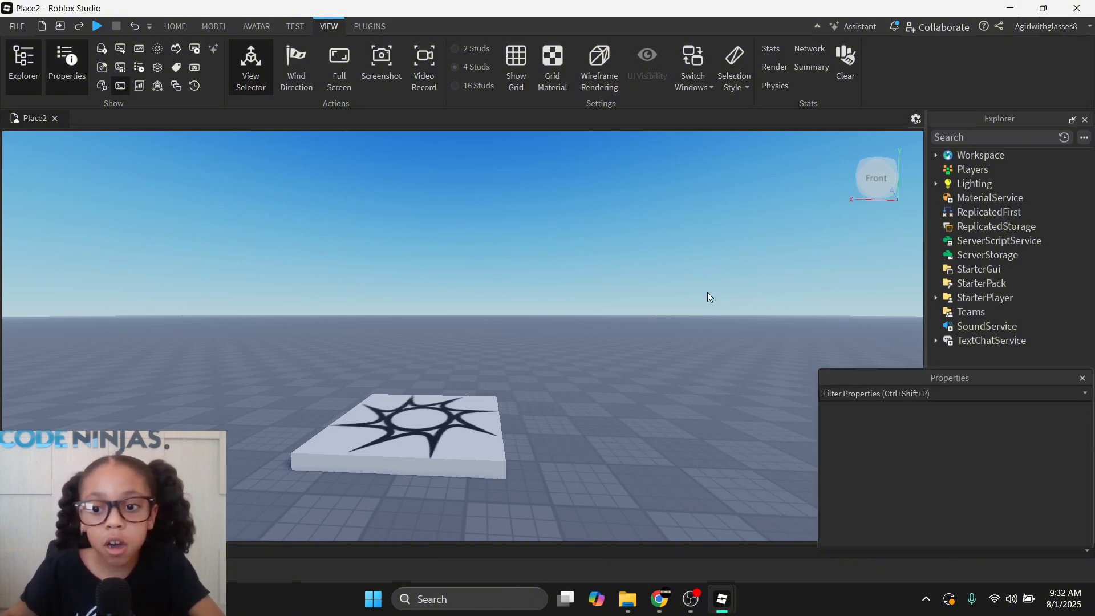
{"action": "right_click_drag", "start_coordinate": [707, 296], "coordinate": [645, 335]}
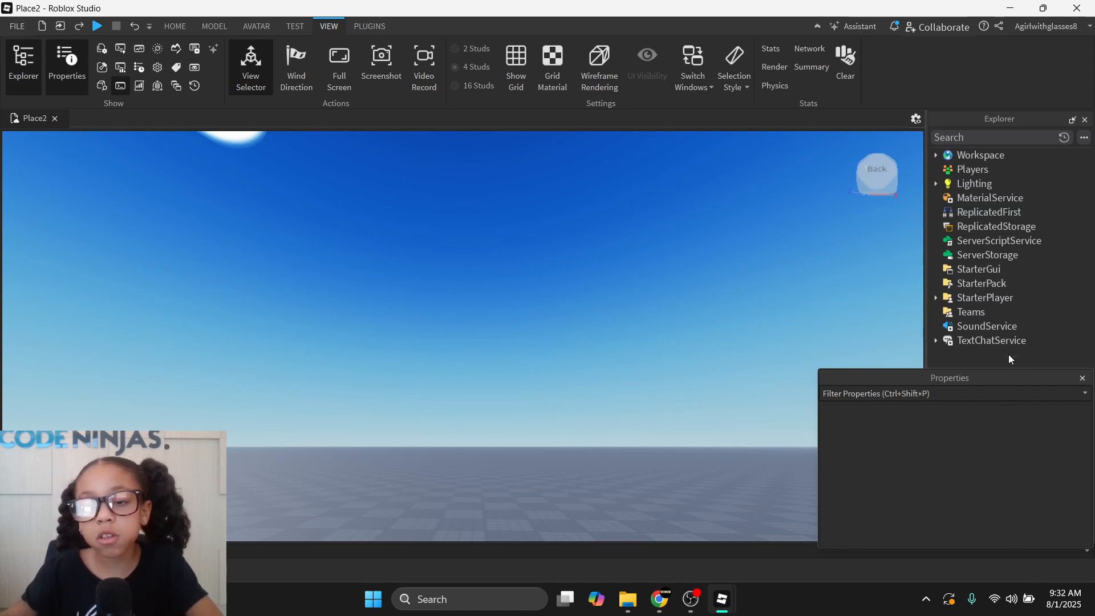
{"action": "right_click_drag", "start_coordinate": [279, 293], "coordinate": [276, 293]}
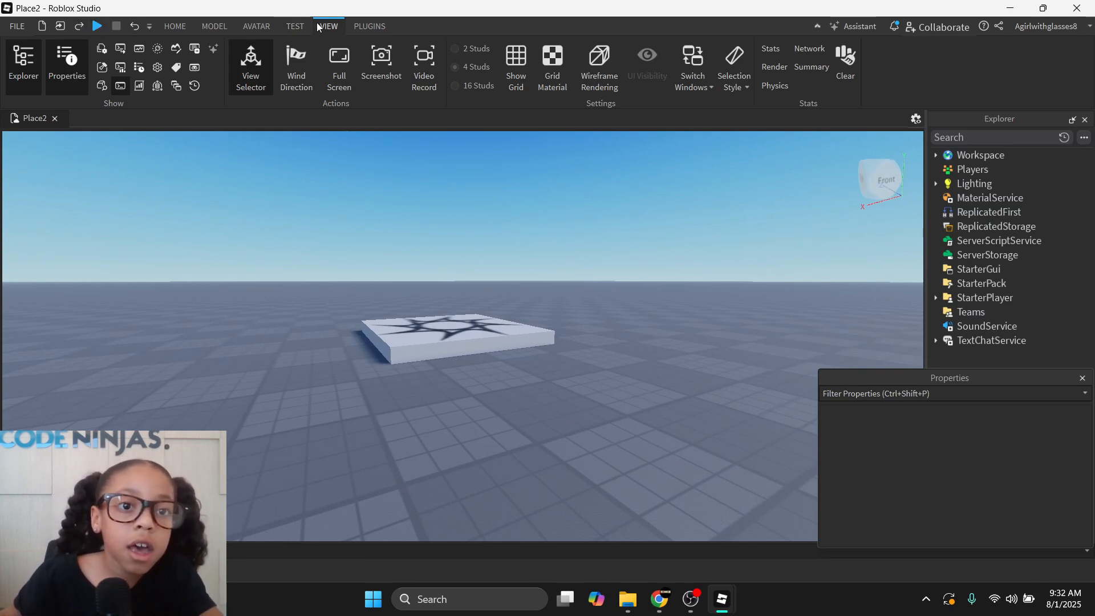
{"action": "left_click", "coordinate": [295, 26]}
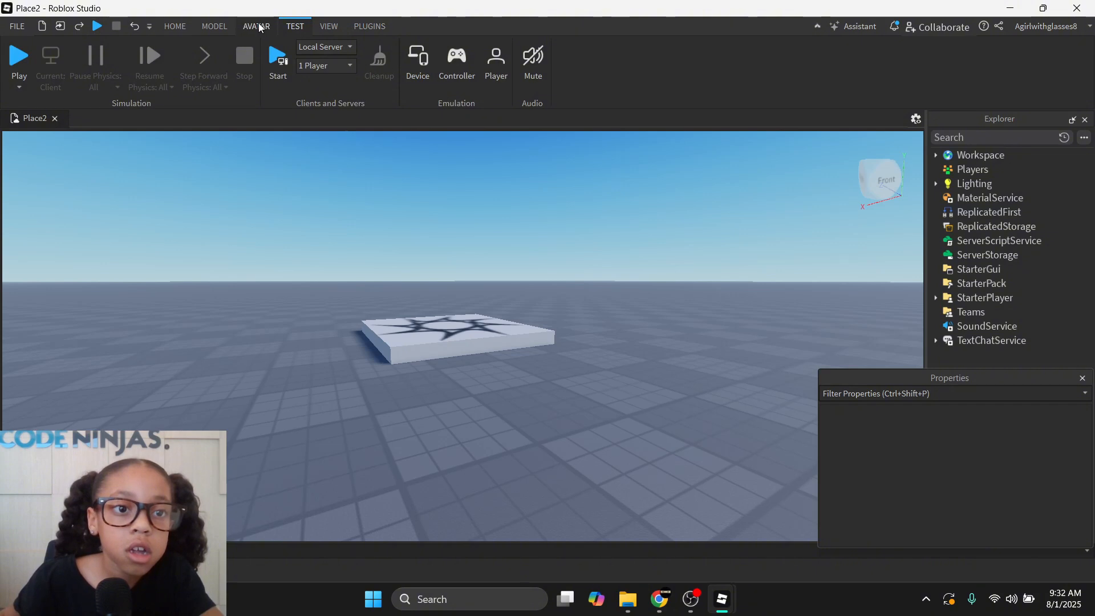
{"action": "left_click", "coordinate": [258, 25]}
{"action": "left_click", "coordinate": [176, 26]}
{"action": "left_click", "coordinate": [209, 28]}
{"action": "left_click", "coordinate": [257, 27]}
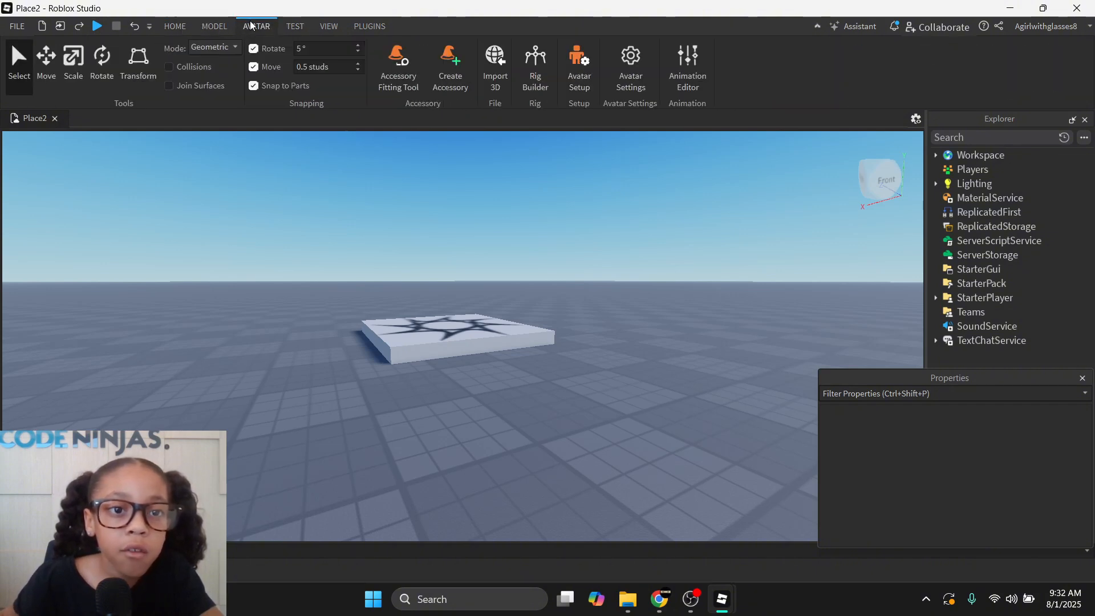
{"action": "left_click", "coordinate": [288, 27]}
{"action": "left_click", "coordinate": [329, 29]}
{"action": "left_click", "coordinate": [361, 28]}
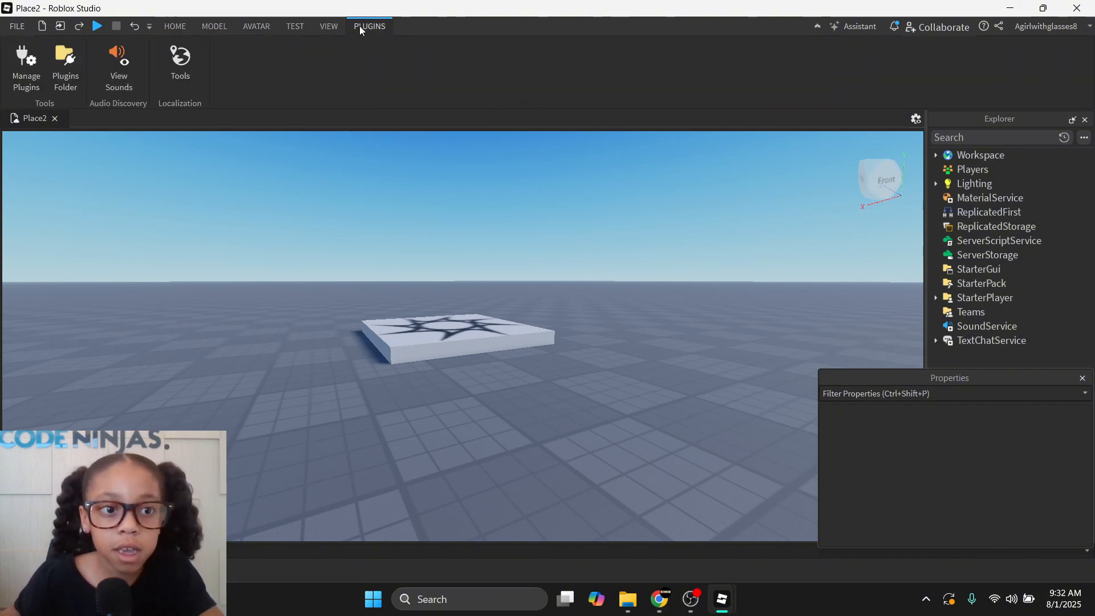
Generate a rig of My Avatar with the Rig Builder, using rig type R15 and the Masculine body shape
{"action": "left_click", "coordinate": [263, 29]}
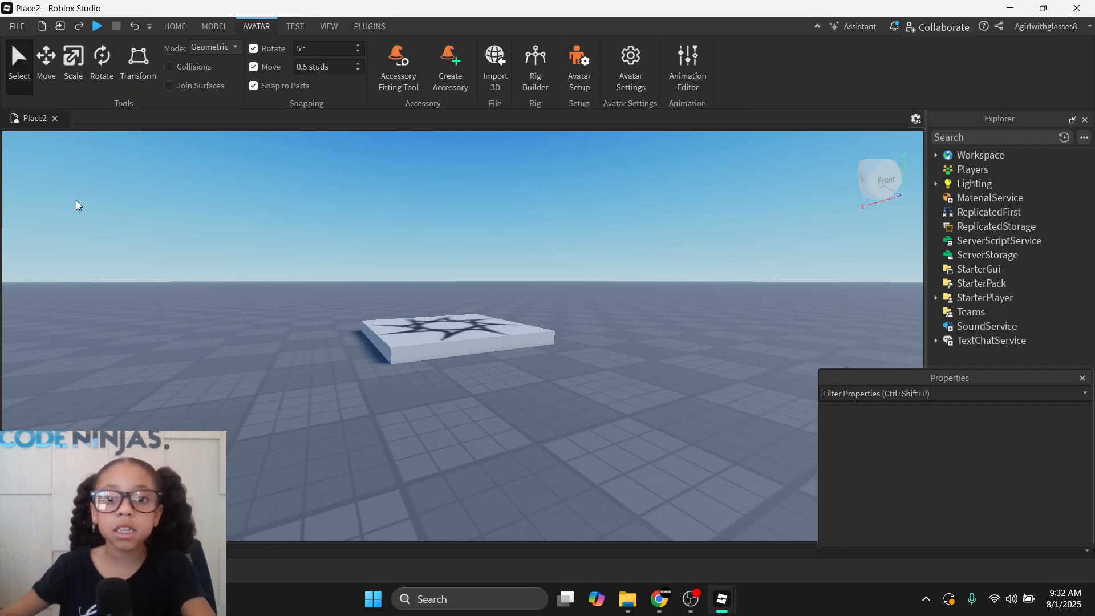
{"action": "right_click_drag", "start_coordinate": [198, 230], "coordinate": [635, 154]}
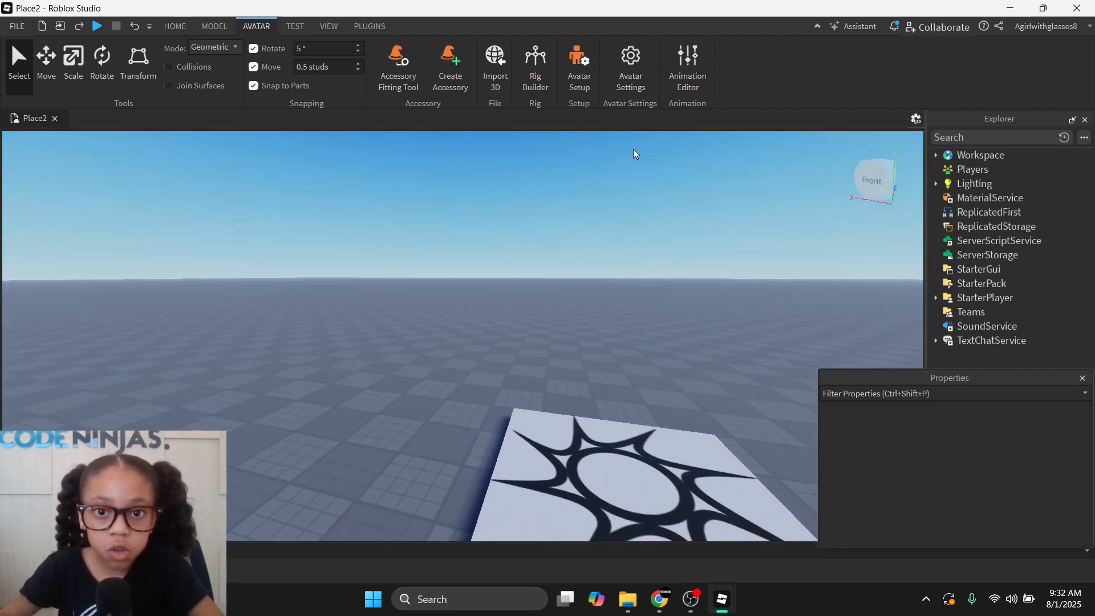
{"action": "left_click", "coordinate": [535, 66]}
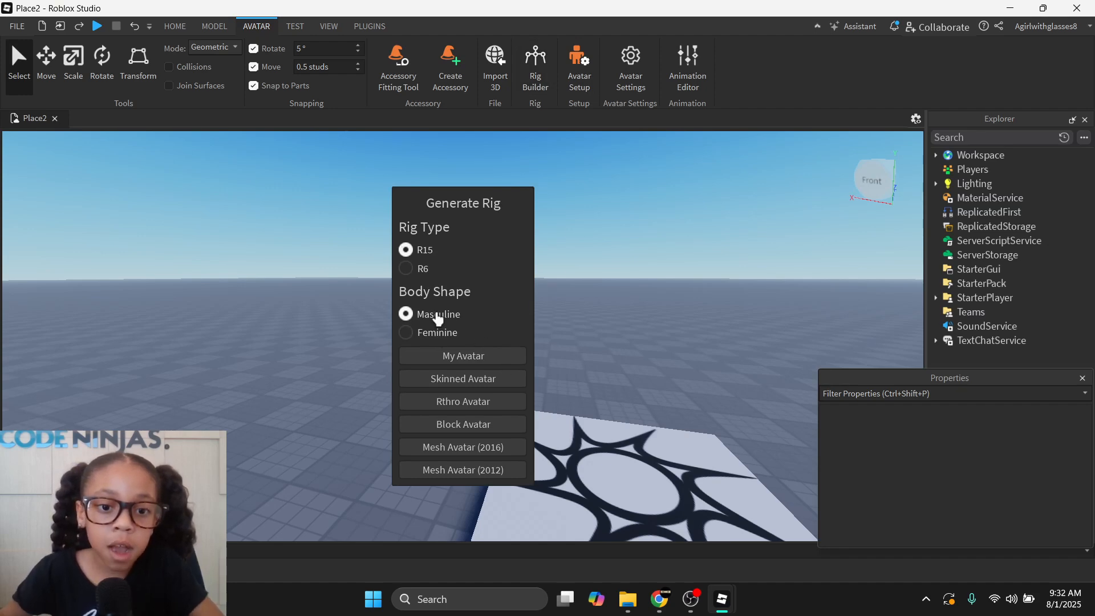
{"action": "scroll", "coordinate": [438, 255], "scroll_direction": "down", "scroll_amount": 3}
{"action": "scroll", "coordinate": [443, 285], "scroll_direction": "up", "scroll_amount": 4}
{"action": "right_click_drag", "start_coordinate": [594, 262], "coordinate": [595, 264]}
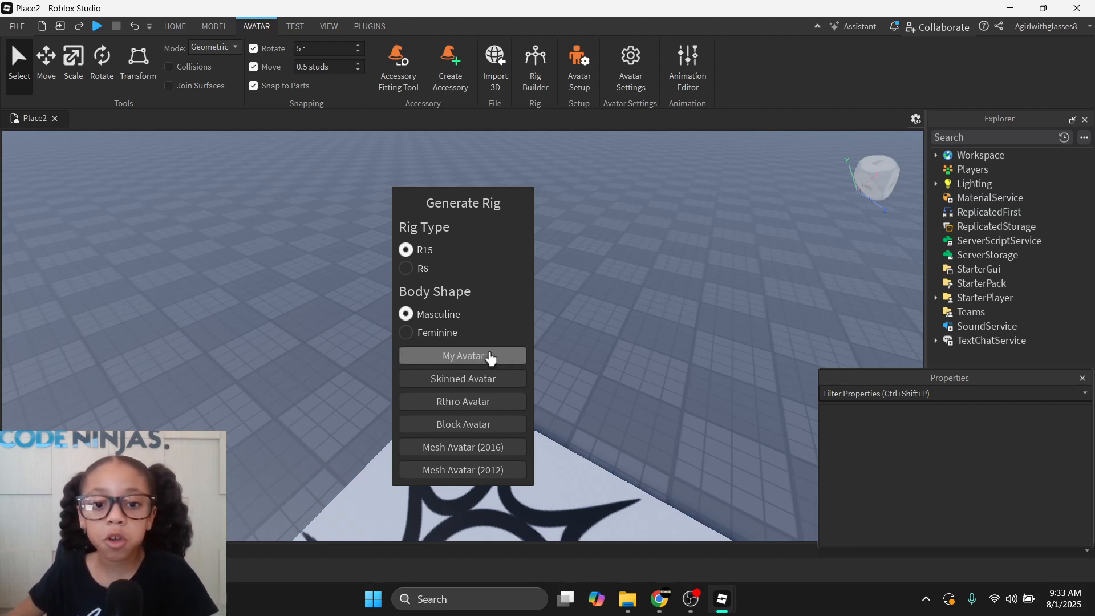
{"action": "left_click", "coordinate": [492, 358]}
{"action": "right_click_drag", "start_coordinate": [569, 269], "coordinate": [567, 268]}
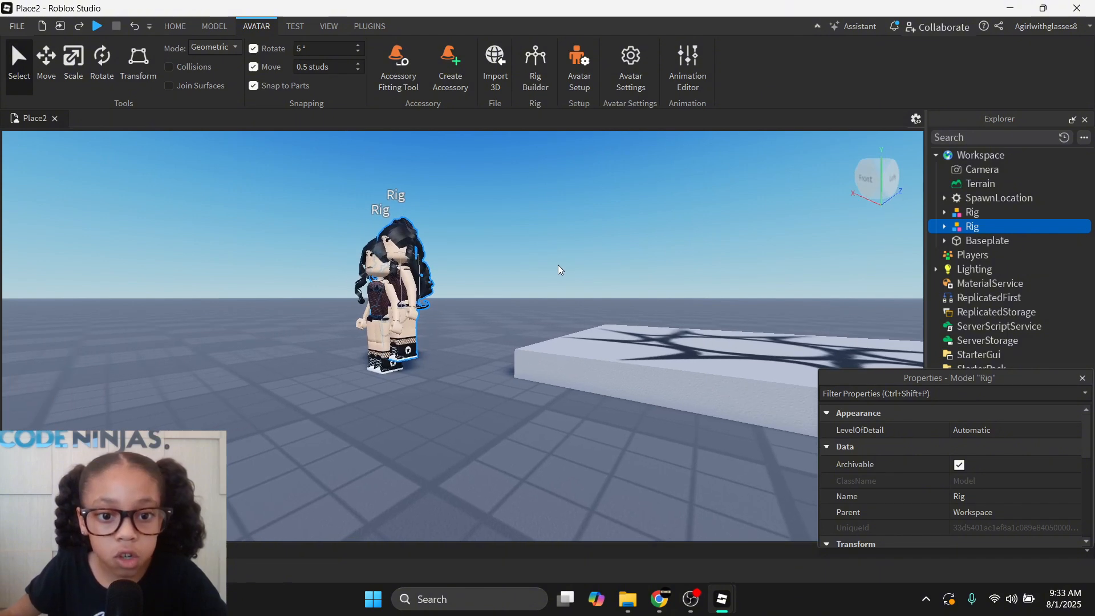
Delete the surplus avatar rig standing in front of the other one
{"action": "left_click", "coordinate": [368, 302]}
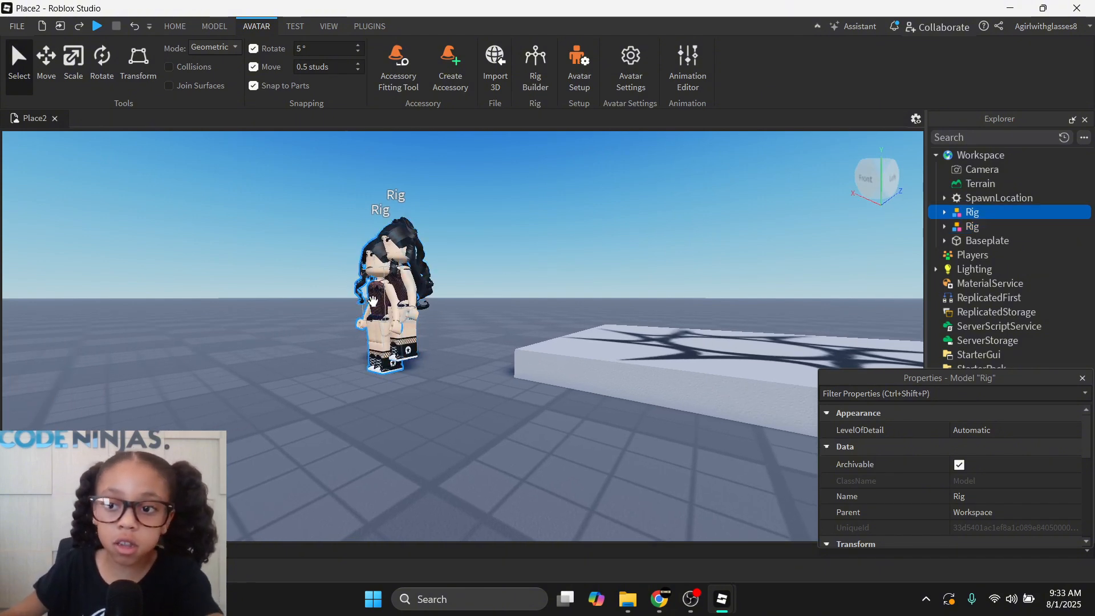
{"action": "key", "text": "Delete"}
{"action": "right_click_drag", "start_coordinate": [488, 428], "coordinate": [482, 419]}
Move the remaining avatar rig up by about 7.5 studs above the baseplate, then return to the Select tool
{"action": "left_click", "coordinate": [475, 371]}
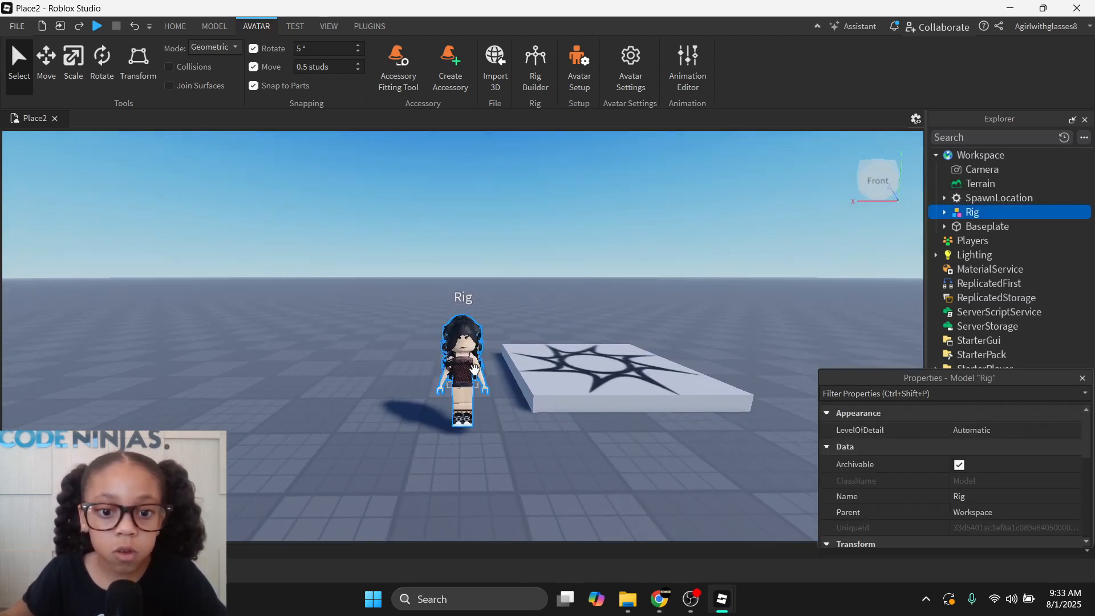
{"action": "left_click", "coordinate": [48, 63]}
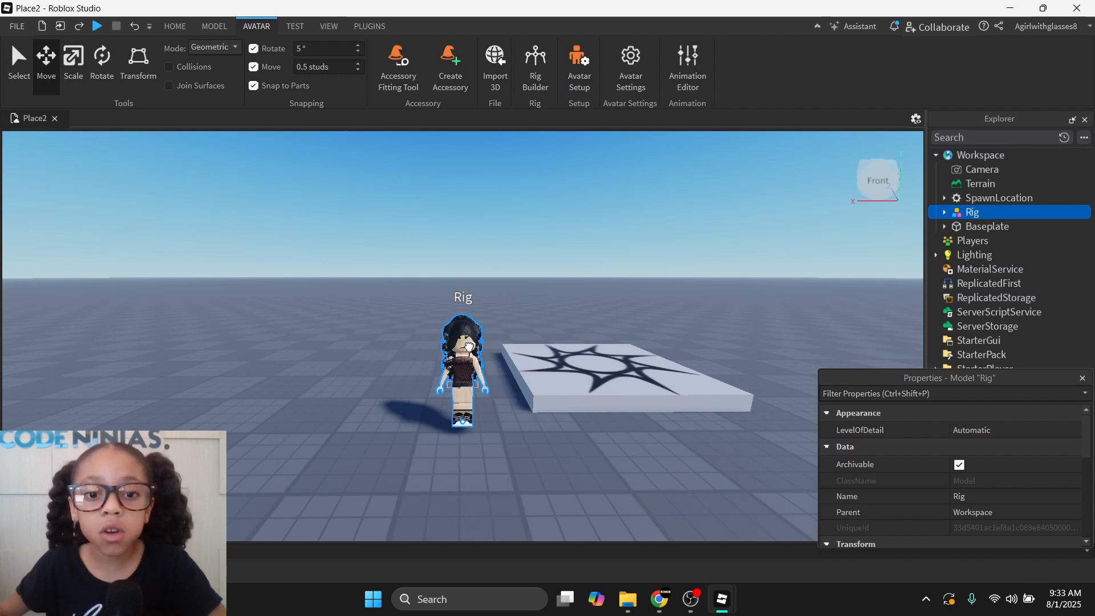
{"action": "left_click_drag", "start_coordinate": [466, 346], "coordinate": [575, 239]}
{"action": "right_click", "coordinate": [572, 240]}
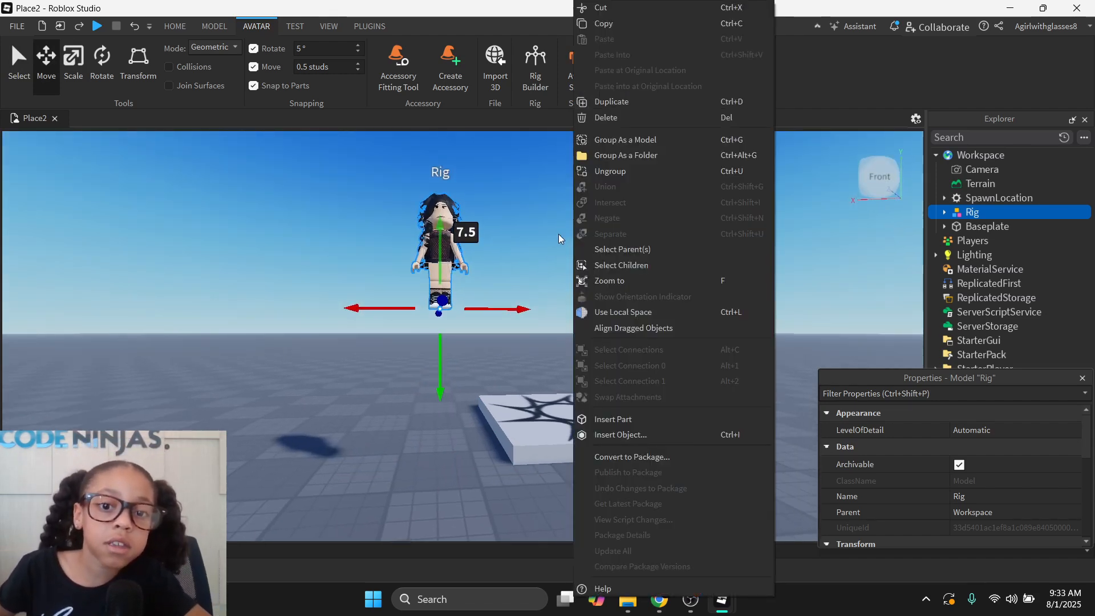
{"action": "left_click", "coordinate": [533, 232]}
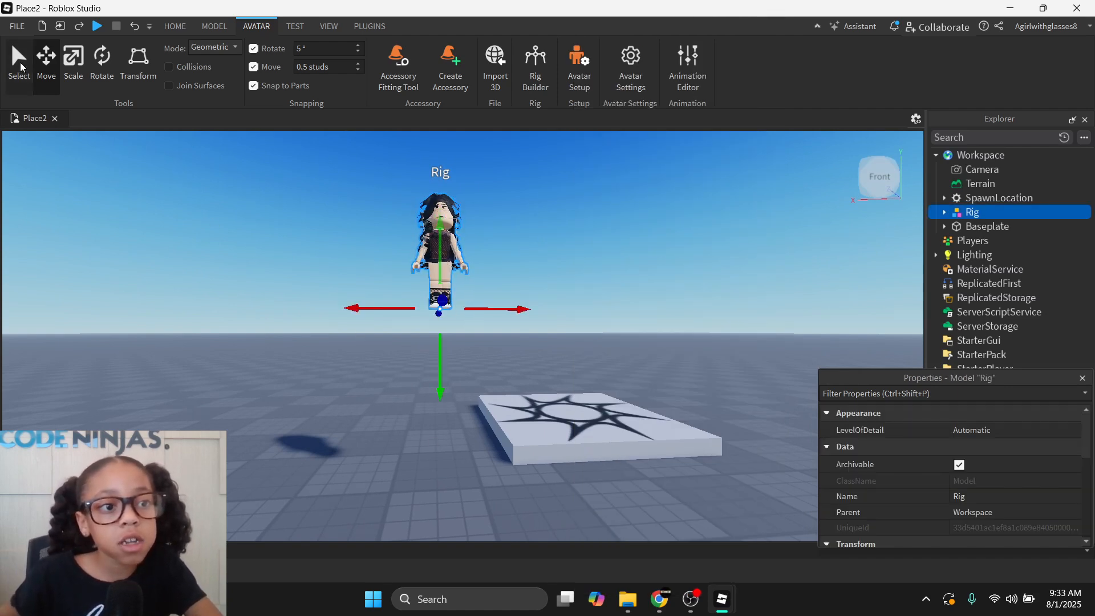
{"action": "left_click", "coordinate": [21, 66]}
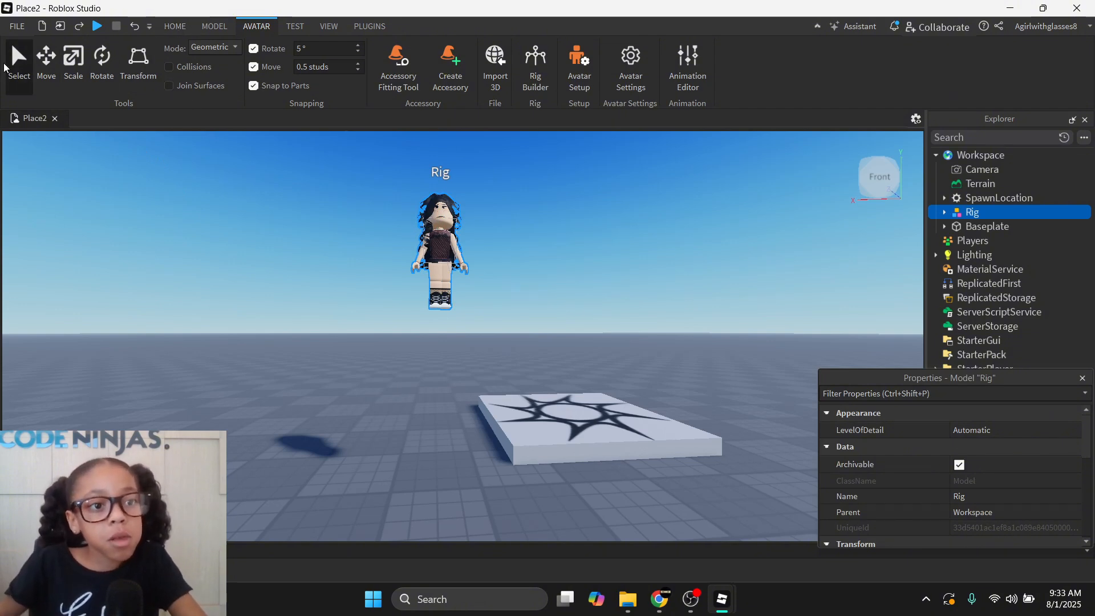
{"action": "left_click", "coordinate": [174, 26]}
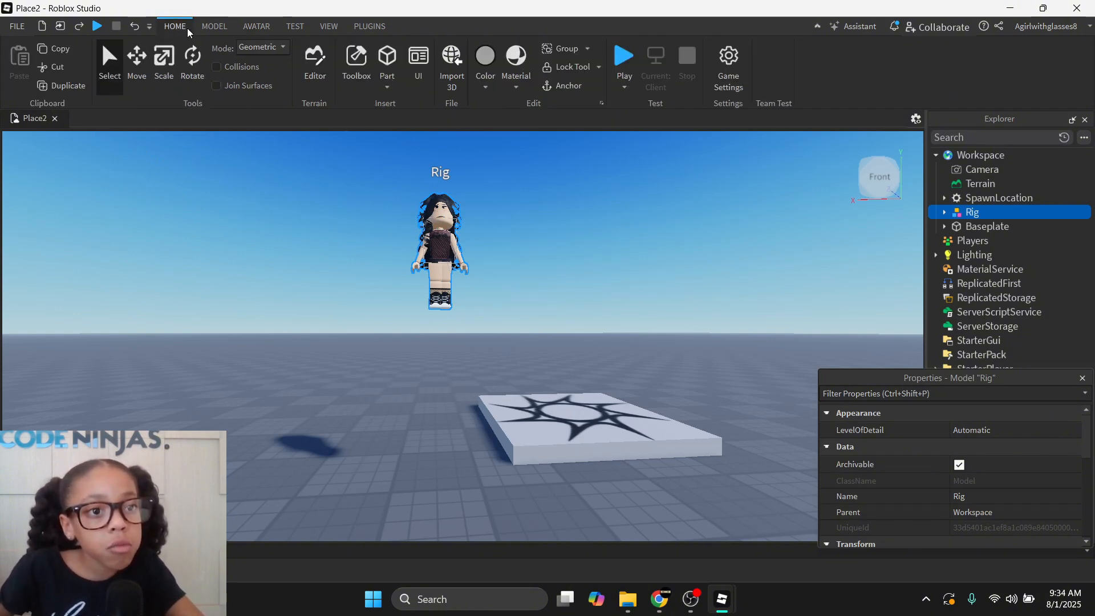
{"action": "left_click", "coordinate": [215, 26]}
{"action": "left_click", "coordinate": [253, 27]}
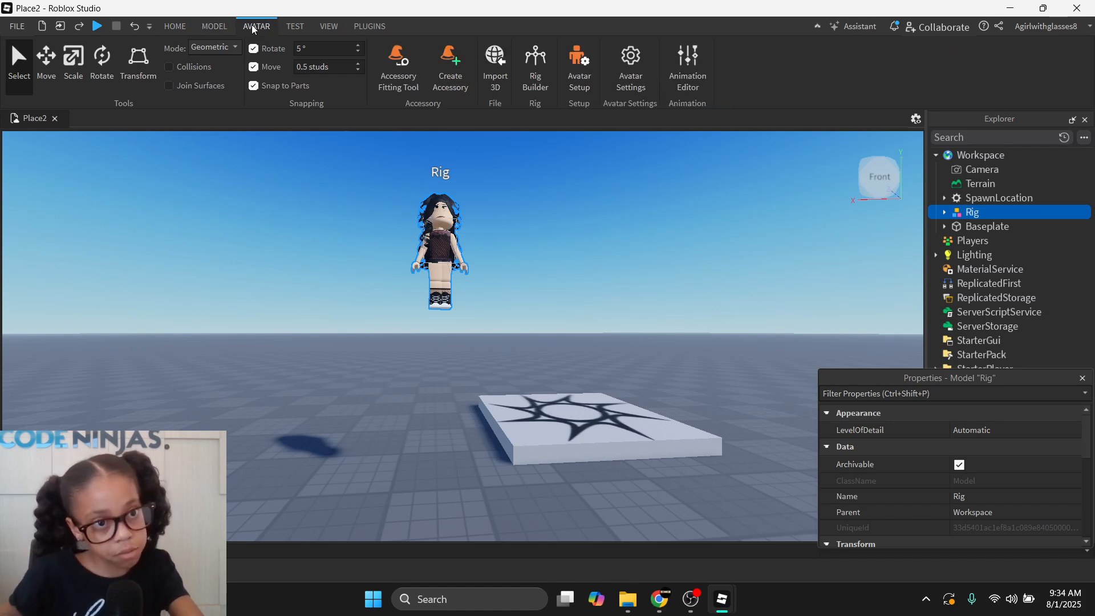
{"action": "left_click", "coordinate": [387, 28]}
{"action": "left_click", "coordinate": [331, 26]}
{"action": "left_click", "coordinate": [302, 27]}
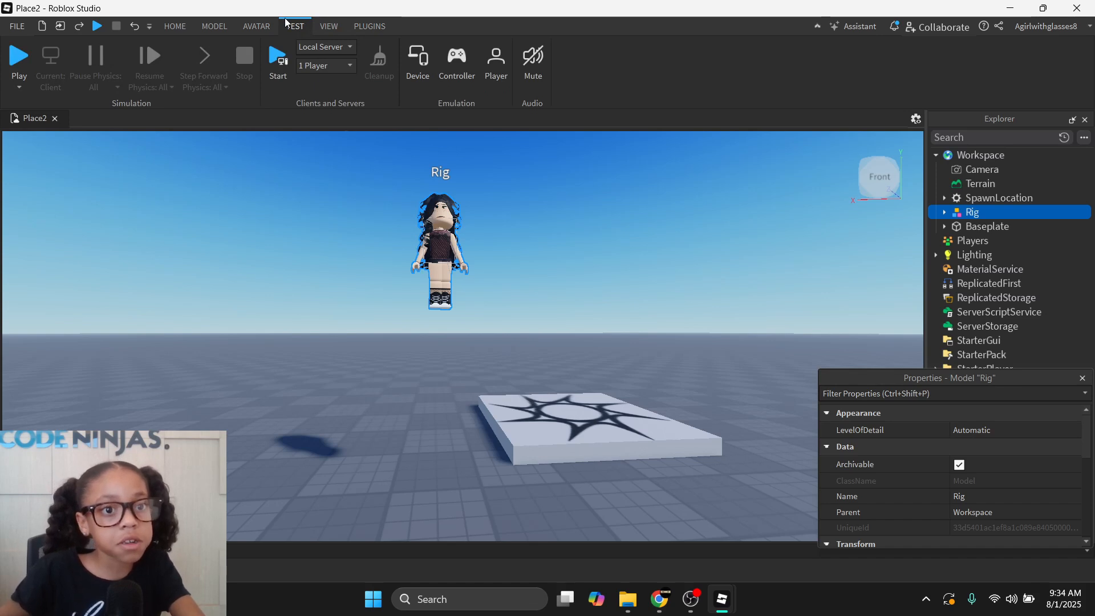
Lower the floating avatar rig onto the baseplate beside the spawn location and deselect it
{"action": "left_click", "coordinate": [176, 26]}
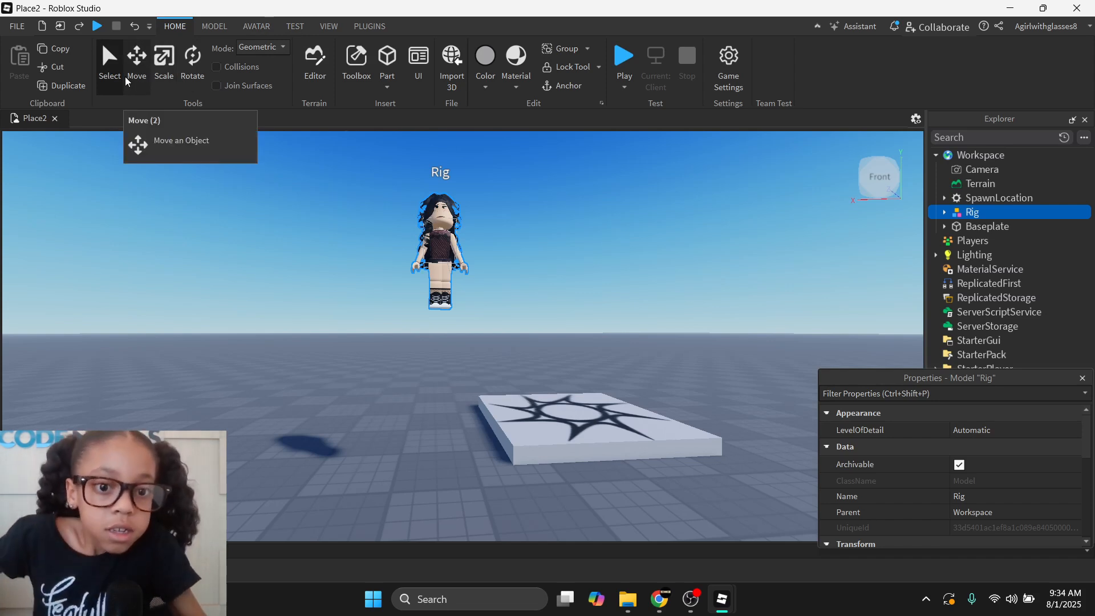
{"action": "left_click_drag", "start_coordinate": [431, 269], "coordinate": [430, 469]}
{"action": "left_click", "coordinate": [383, 387]}
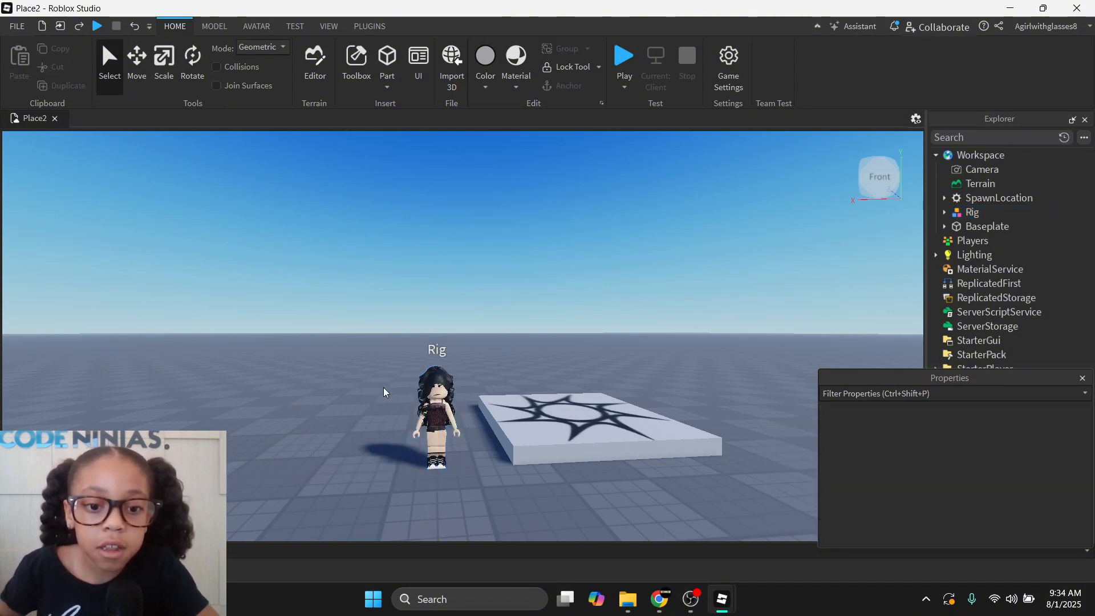
Use the Move tool to shift the rig 0.5 studs away from the spawn location, then back towards it, and deselect it
{"action": "scroll", "coordinate": [655, 224], "scroll_direction": "up", "scroll_amount": 2}
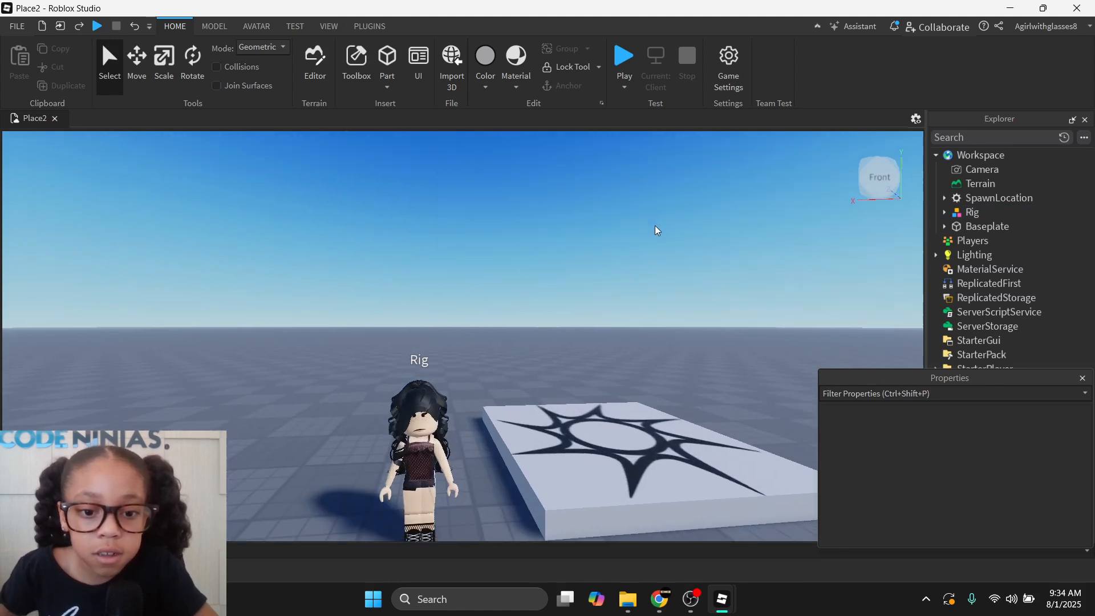
{"action": "scroll", "coordinate": [655, 224], "scroll_direction": "down", "scroll_amount": 2}
{"action": "left_click", "coordinate": [440, 376]}
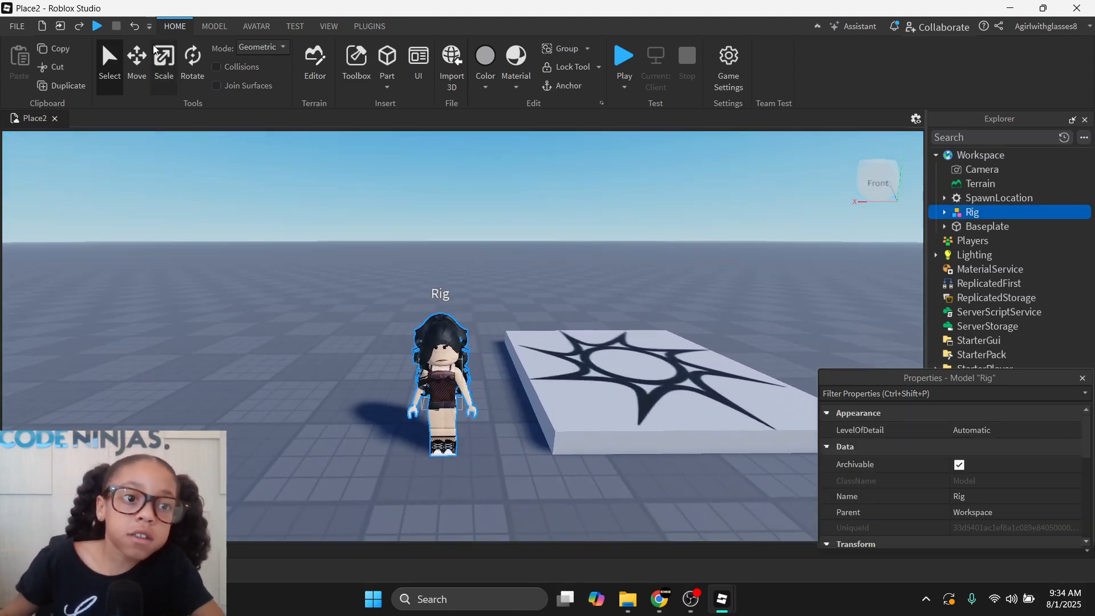
{"action": "left_click", "coordinate": [143, 67]}
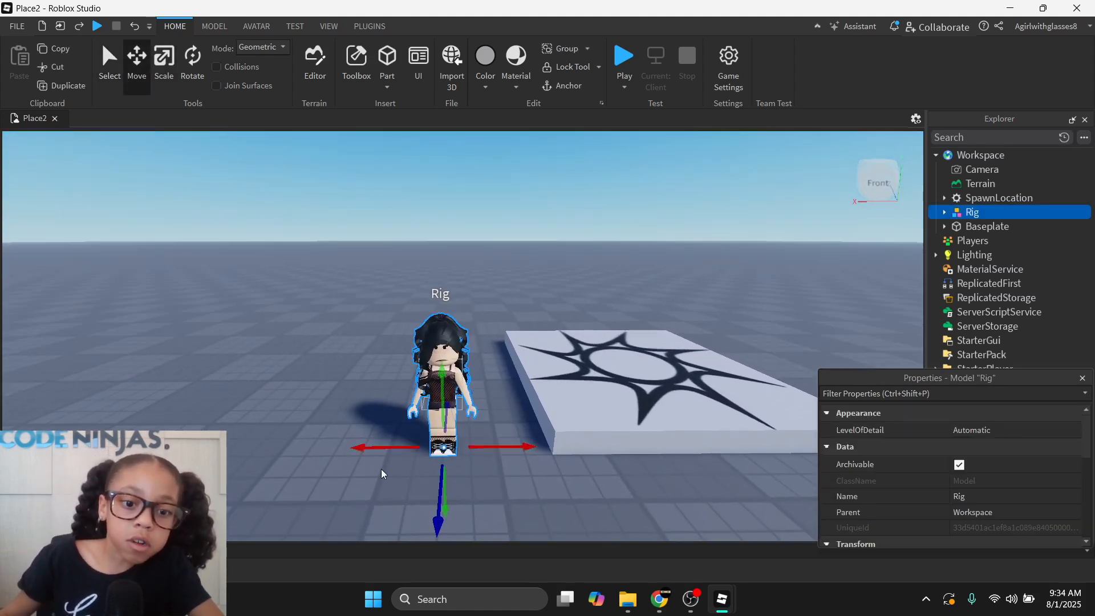
{"action": "left_click_drag", "start_coordinate": [382, 448], "coordinate": [374, 444]}
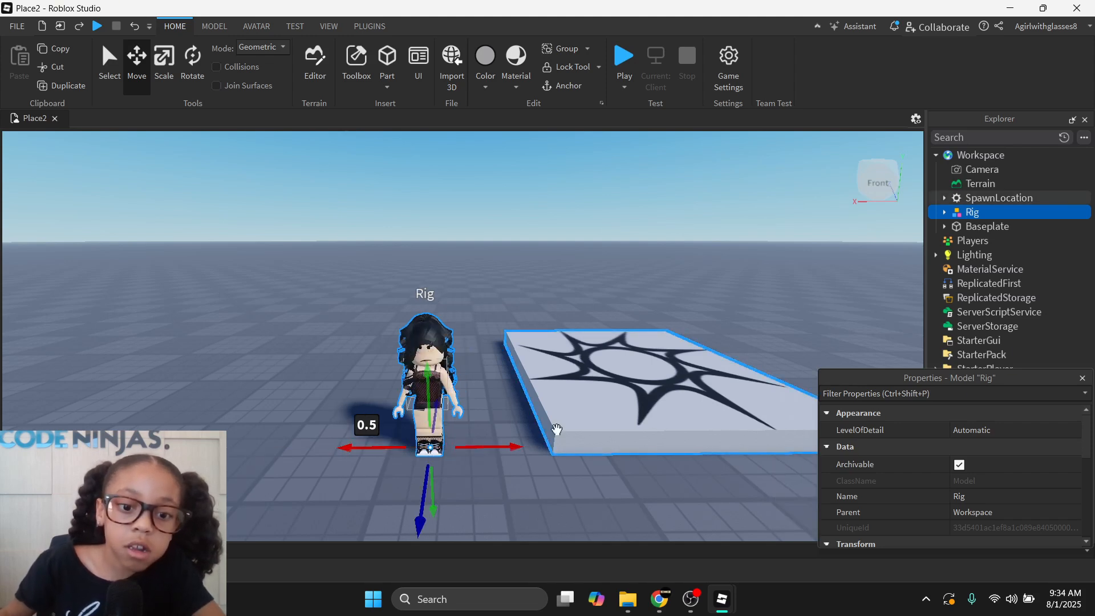
{"action": "mouse_move", "coordinate": [502, 445]}
{"action": "left_mouse_down"}
{"action": "mouse_move", "coordinate": [553, 445]}
{"action": "mouse_move", "coordinate": [492, 445]}
{"action": "mouse_move", "coordinate": [517, 446]}
{"action": "left_mouse_up"}
{"action": "left_click", "coordinate": [508, 272]}
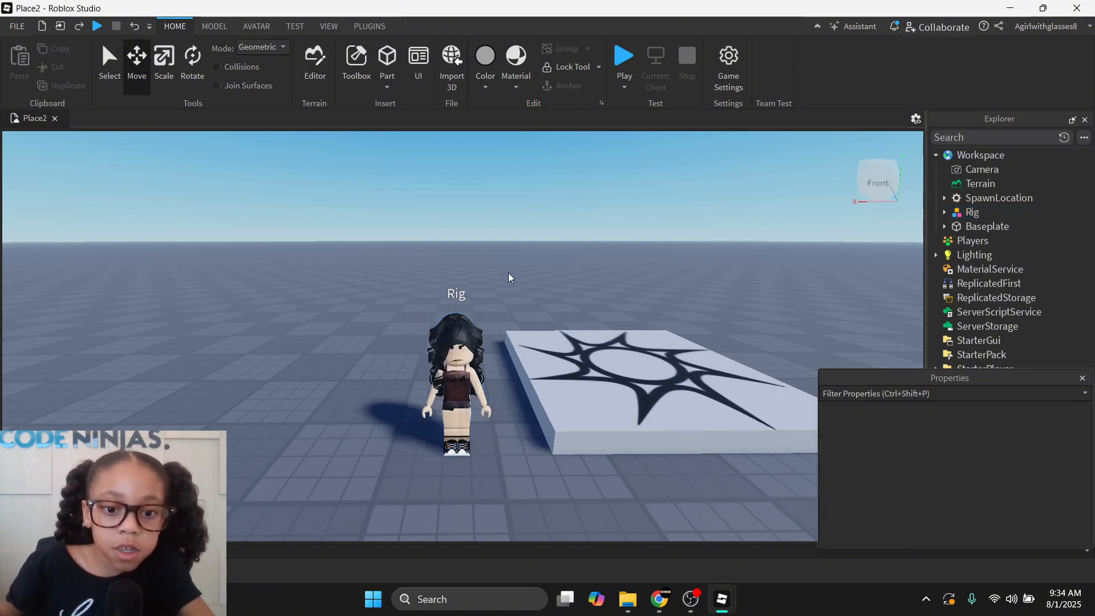
Scale the rig down slightly with the Scale tool
{"action": "scroll", "coordinate": [508, 272], "scroll_direction": "up", "scroll_amount": 8}
{"action": "scroll", "coordinate": [508, 272], "scroll_direction": "up", "scroll_amount": 3}
{"action": "right_click_drag", "start_coordinate": [508, 273], "coordinate": [508, 271]}
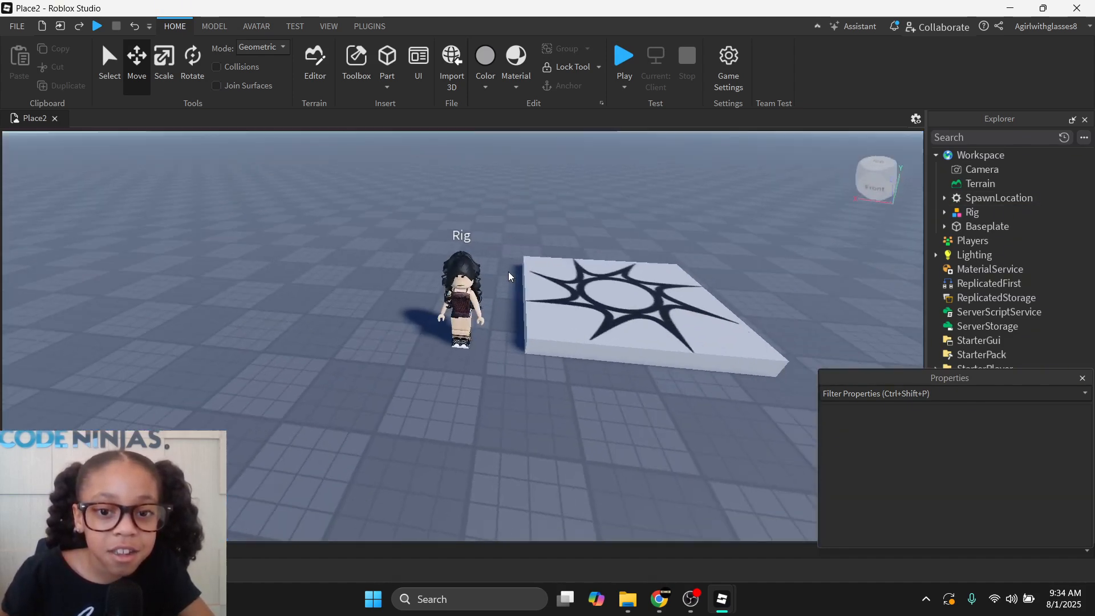
{"action": "left_click", "coordinate": [461, 278]}
{"action": "left_click", "coordinate": [166, 73]}
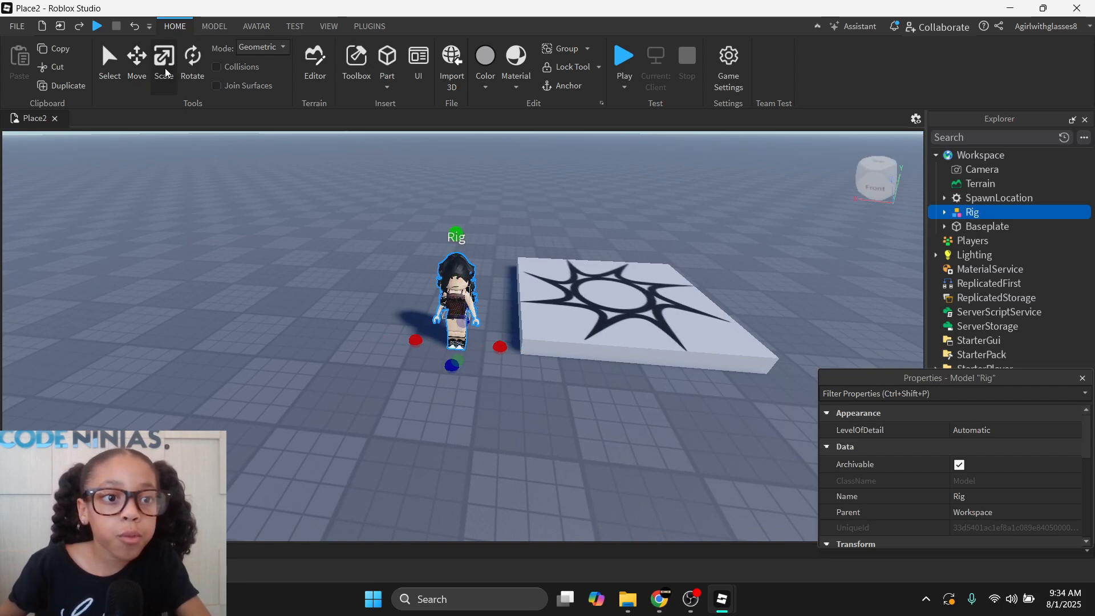
{"action": "mouse_move", "coordinate": [456, 230]}
{"action": "left_mouse_down"}
{"action": "mouse_move", "coordinate": [462, 184]}
{"action": "mouse_move", "coordinate": [451, 245]}
{"action": "left_mouse_up"}
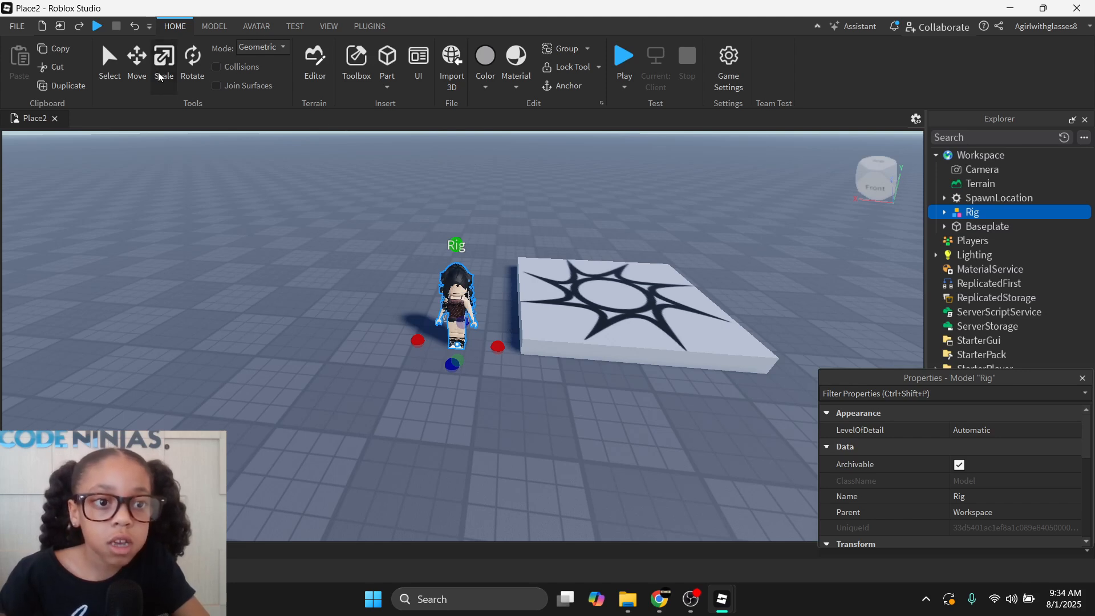
Tilt the rig slightly sideways towards the spawn location with the Rotate tool
{"action": "left_click", "coordinate": [192, 57]}
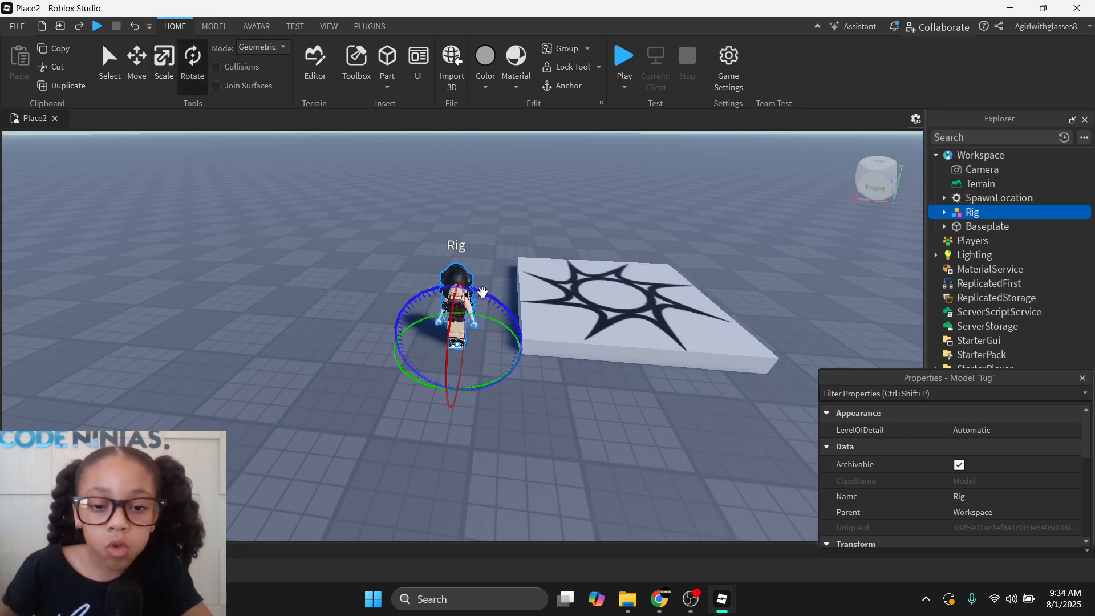
{"action": "left_click_drag", "start_coordinate": [483, 292], "coordinate": [468, 319]}
{"action": "left_click_drag", "start_coordinate": [490, 381], "coordinate": [517, 474]}
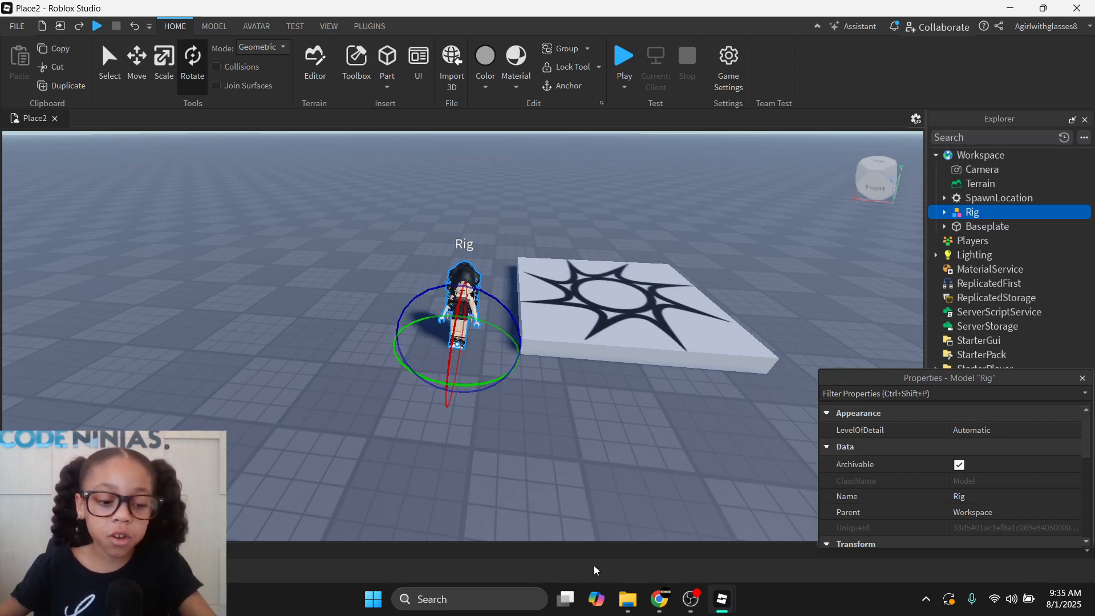
Straighten the rig's sideways tilt, then lean it forward by about 10 degrees
{"action": "key", "text": "a"}
{"action": "right_click_drag", "start_coordinate": [567, 500], "coordinate": [570, 504]}
{"action": "key", "text": "f"}
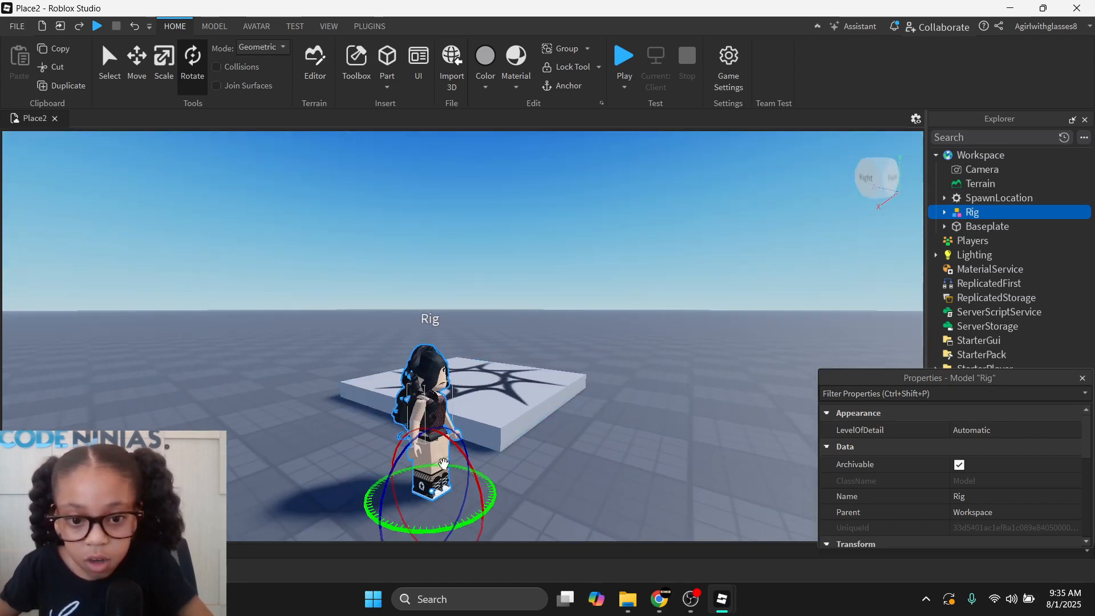
{"action": "left_click_drag", "start_coordinate": [406, 475], "coordinate": [389, 484]}
{"action": "left_click", "coordinate": [713, 491]}
{"action": "key", "text": "w"}
{"action": "right_click_drag", "start_coordinate": [714, 491], "coordinate": [724, 495]}
{"action": "left_click", "coordinate": [515, 486]}
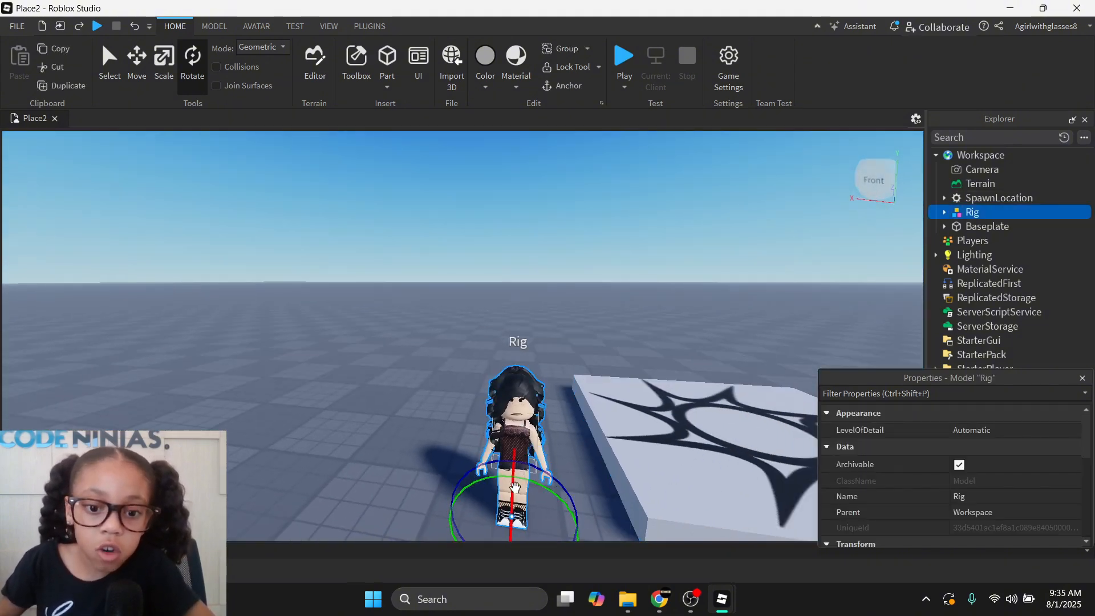
{"action": "left_click_drag", "start_coordinate": [512, 493], "coordinate": [510, 517]}
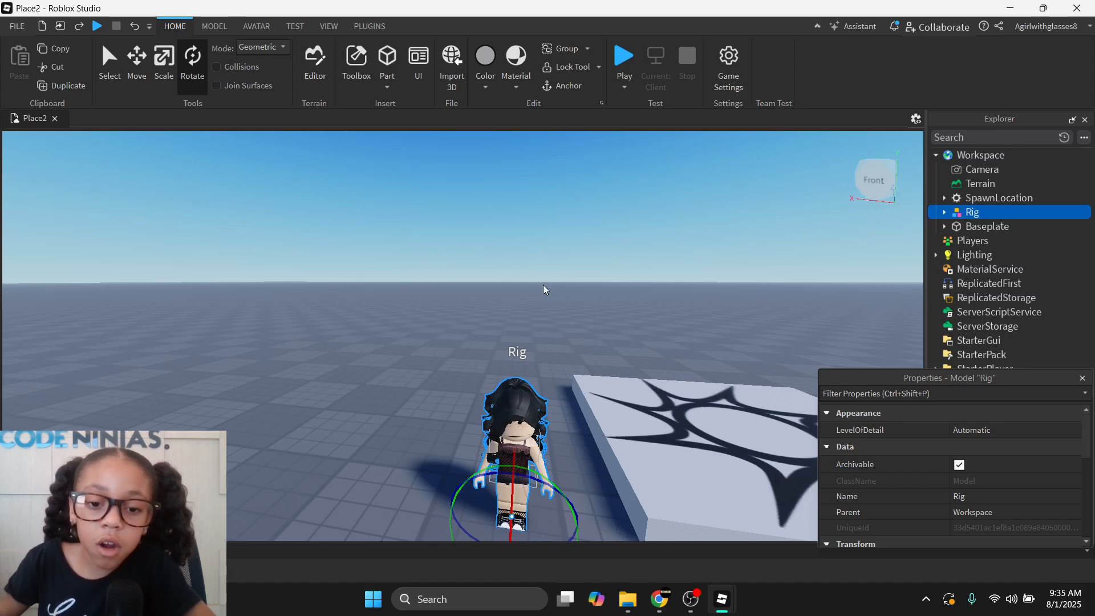
Deselect the rig, find it again through its Explorer entry and view it from the front
{"action": "left_click", "coordinate": [542, 282]}
{"action": "right_click_drag", "start_coordinate": [542, 282], "coordinate": [539, 282]}
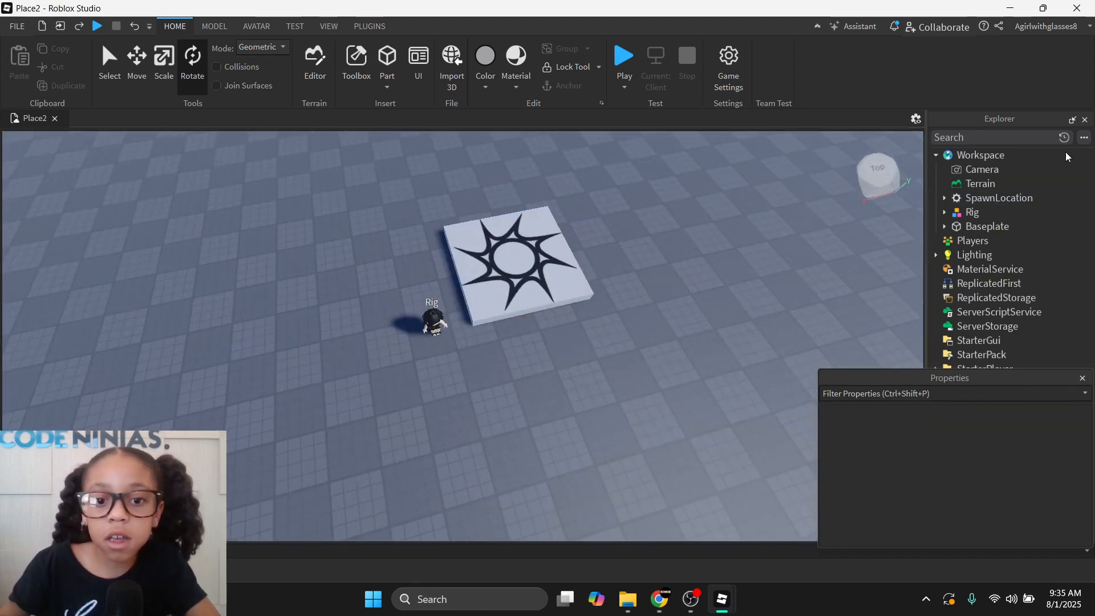
{"action": "left_click", "coordinate": [954, 211]}
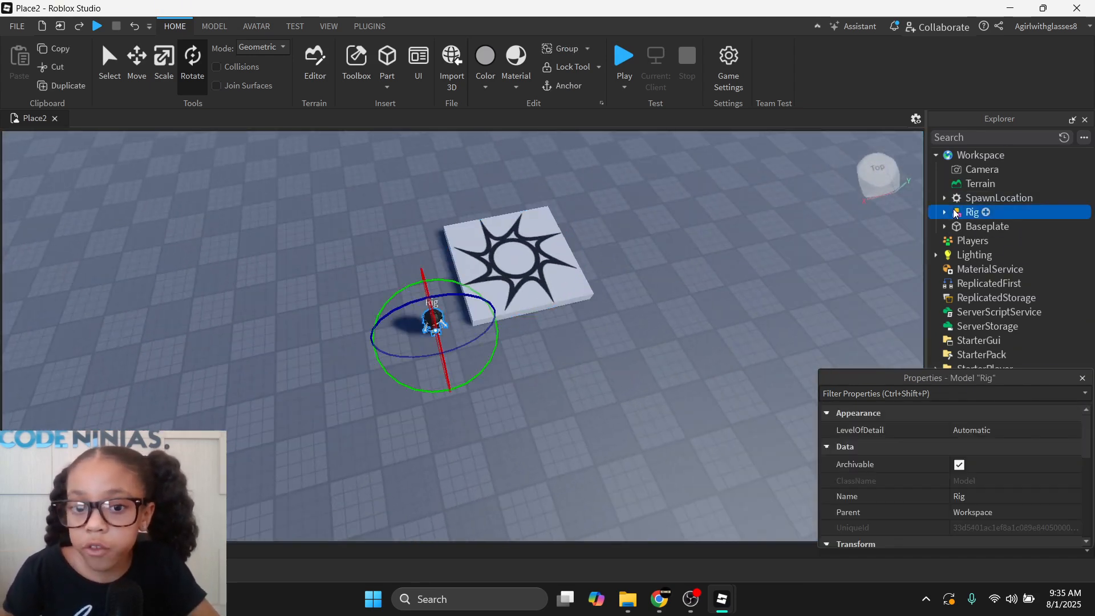
{"action": "right_click_drag", "start_coordinate": [540, 398], "coordinate": [540, 398]}
{"action": "scroll", "coordinate": [541, 398], "scroll_direction": "up", "scroll_amount": 3}
{"action": "left_click", "coordinate": [634, 166]}
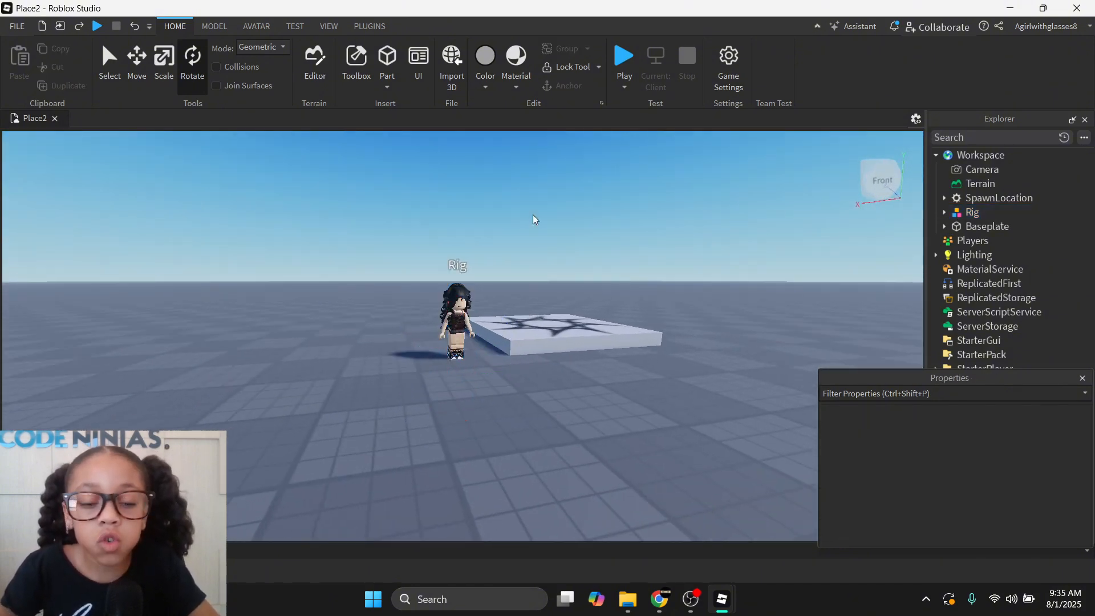
Rename the rig in the Explorer to Tutorial Girl
{"action": "left_click", "coordinate": [452, 305]}
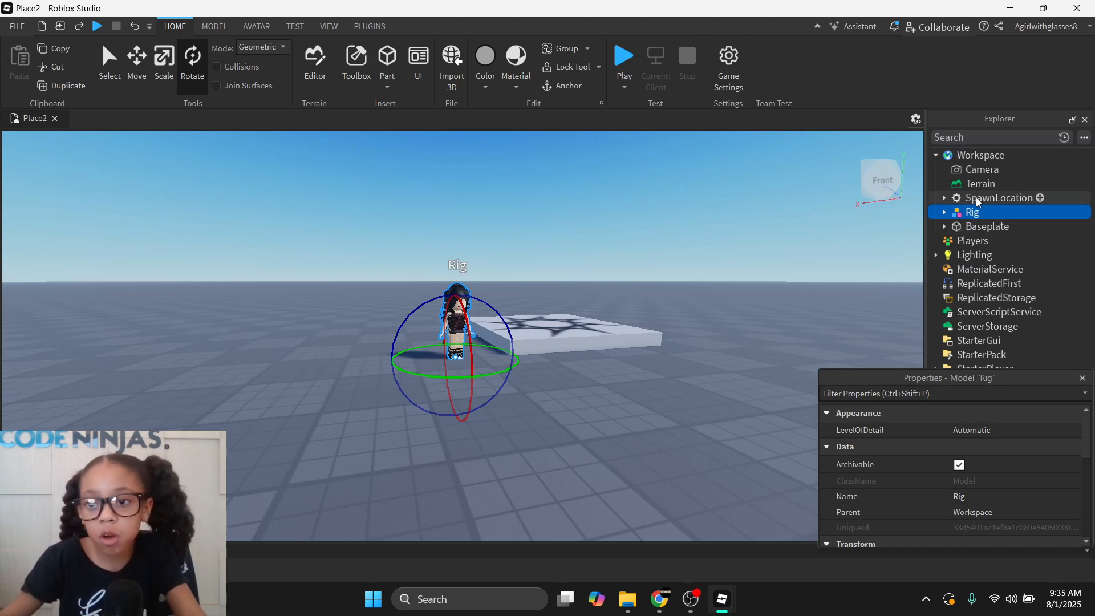
{"action": "right_click", "coordinate": [967, 214]}
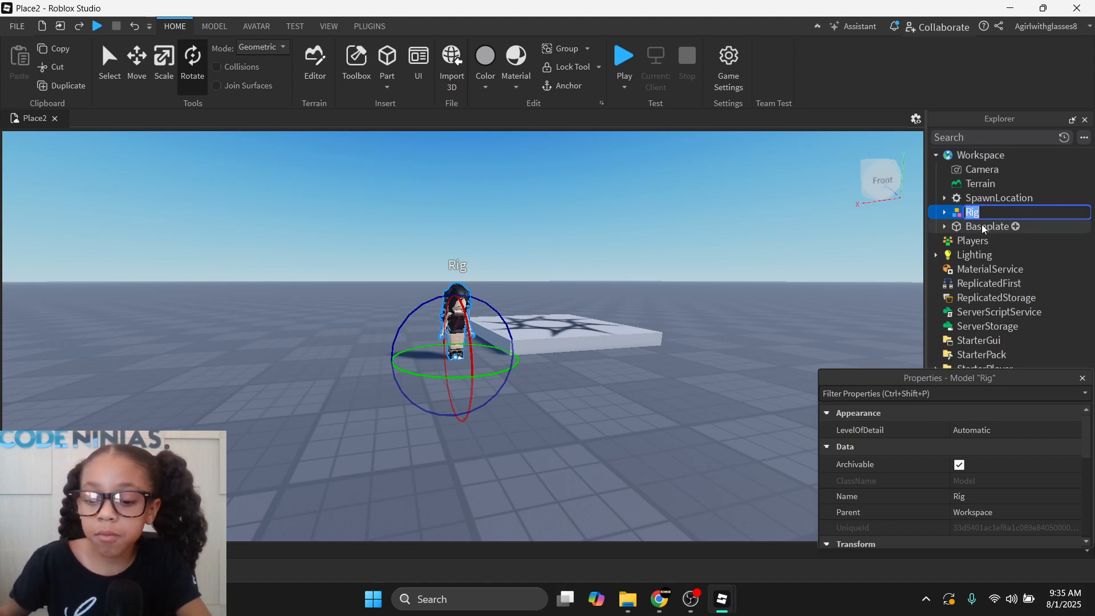
{"action": "key", "text": "BackSpace"}
{"action": "type", "text": "Agirl"}
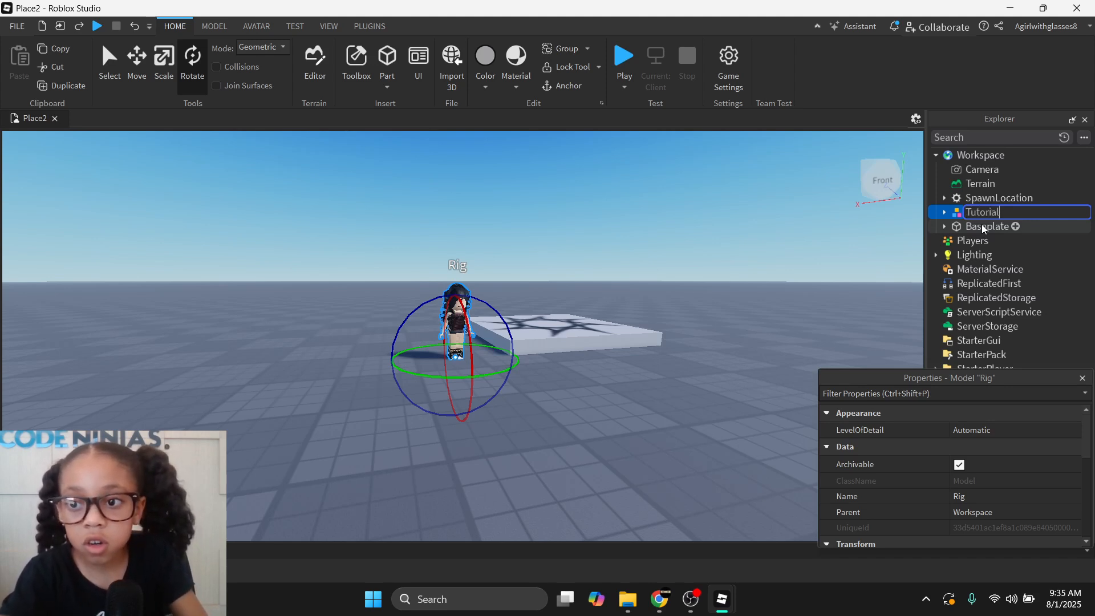
{"action": "type", "text": "Girl"}
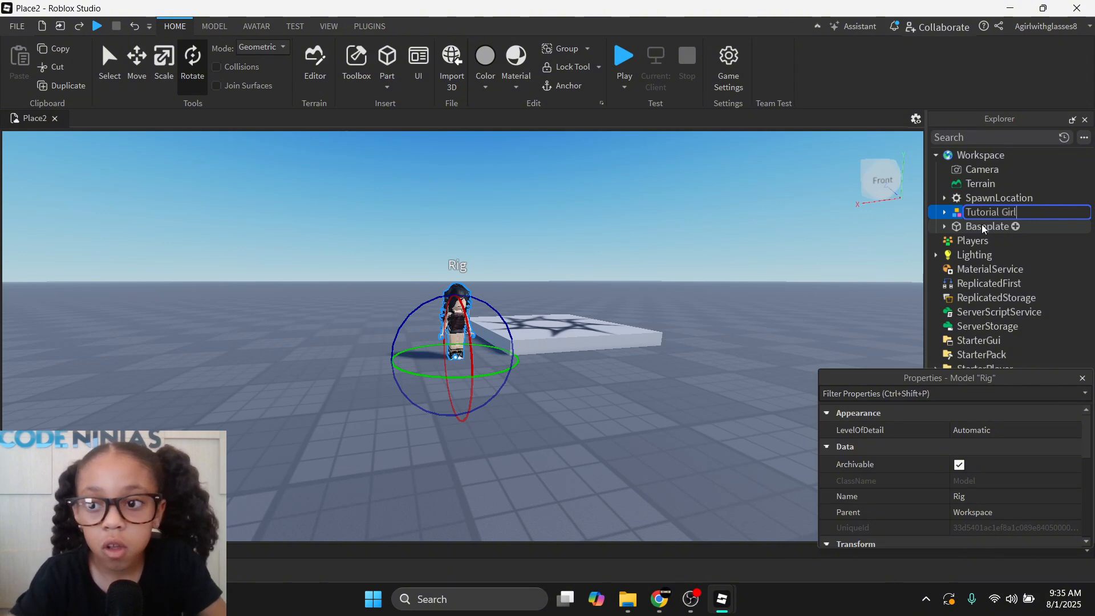
{"action": "key", "text": "Return"}
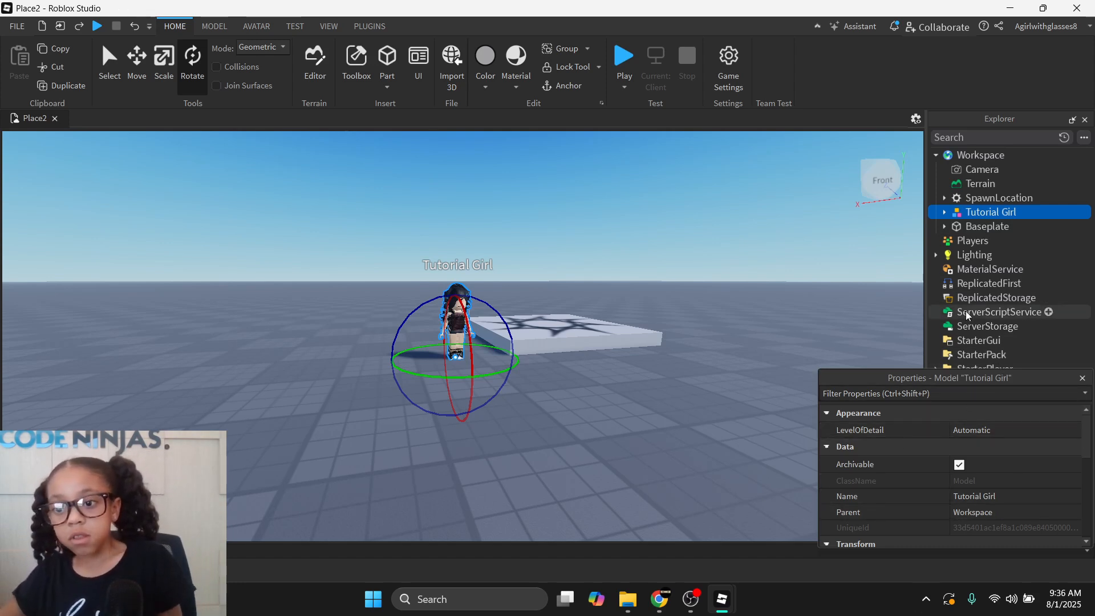
Look through the properties of the Tutorial Girl model
{"action": "scroll", "coordinate": [993, 469], "scroll_direction": "down", "scroll_amount": 3}
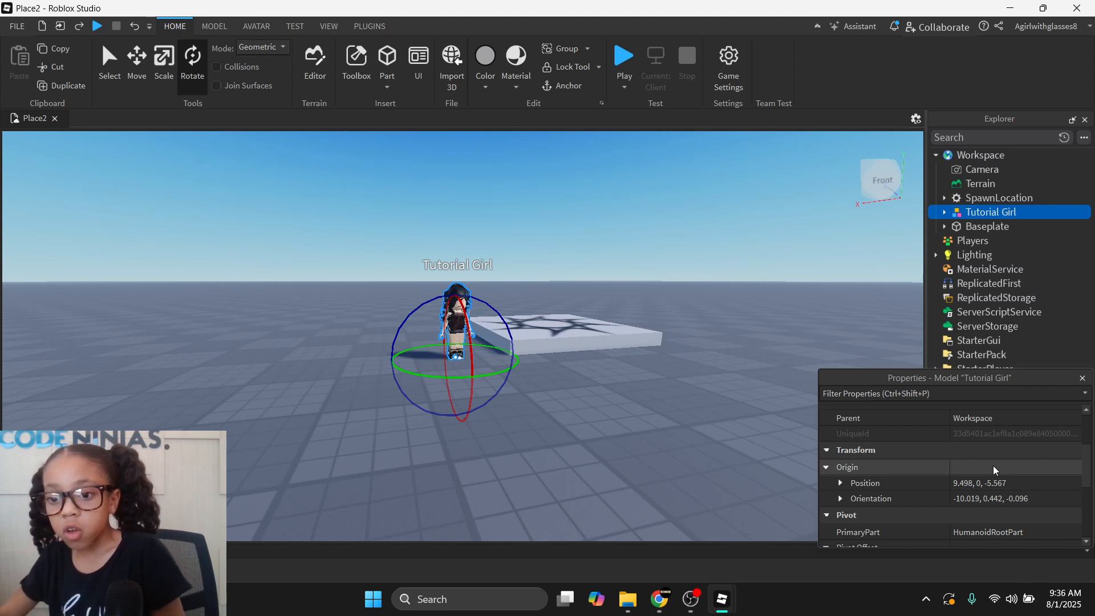
{"action": "scroll", "coordinate": [993, 467], "scroll_direction": "down", "scroll_amount": 5}
{"action": "scroll", "coordinate": [993, 467], "scroll_direction": "up", "scroll_amount": 10}
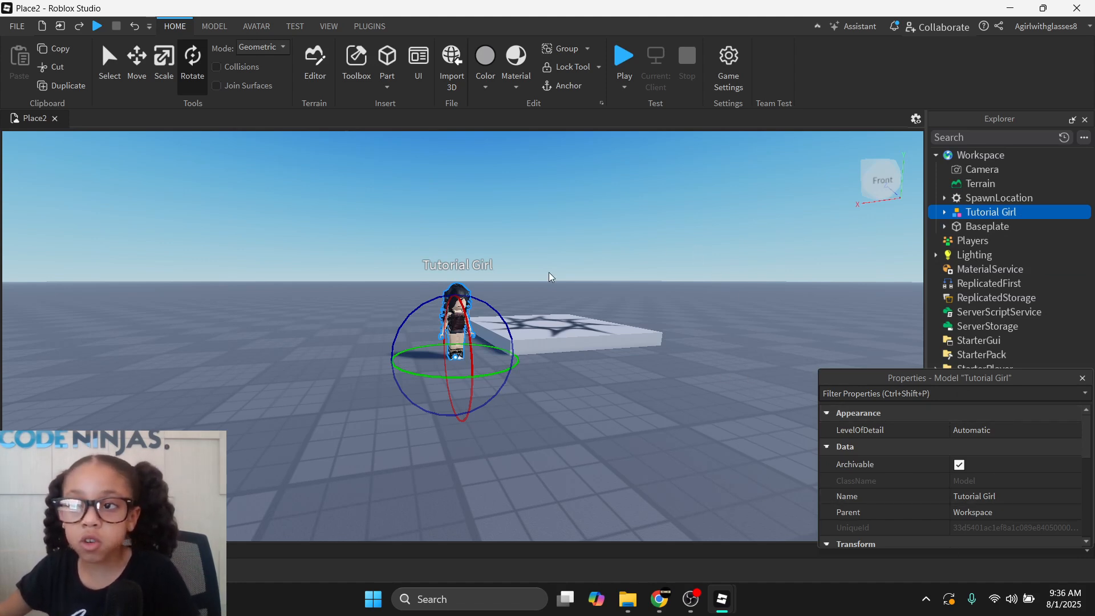
Expand Tutorial Girl in the Explorer and look through its body parts and other child objects
{"action": "left_click", "coordinate": [944, 212]}
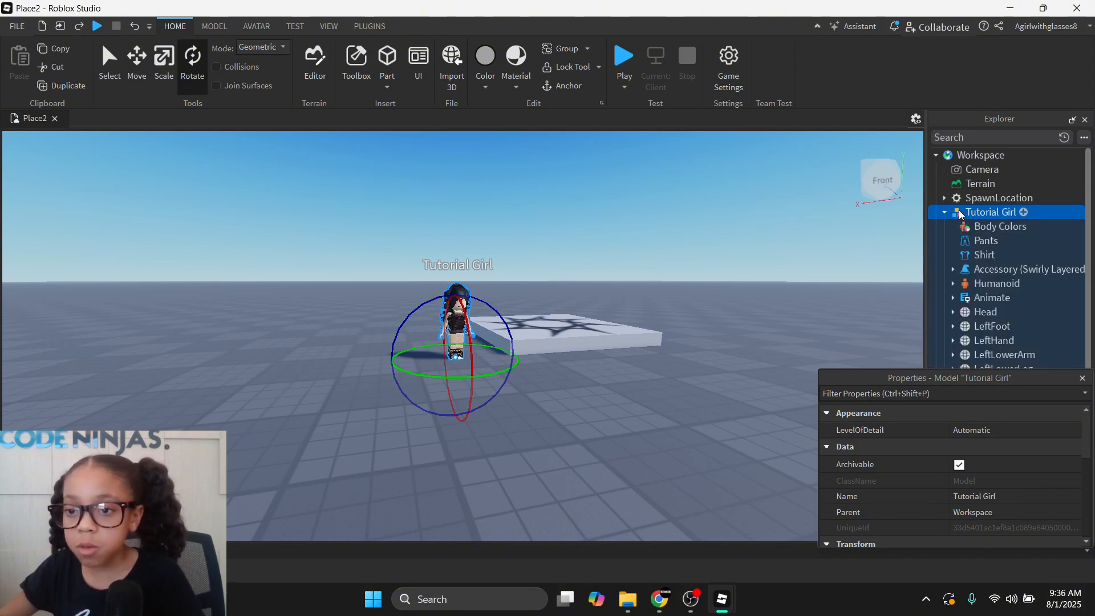
{"action": "scroll", "coordinate": [989, 279], "scroll_direction": "down", "scroll_amount": 5}
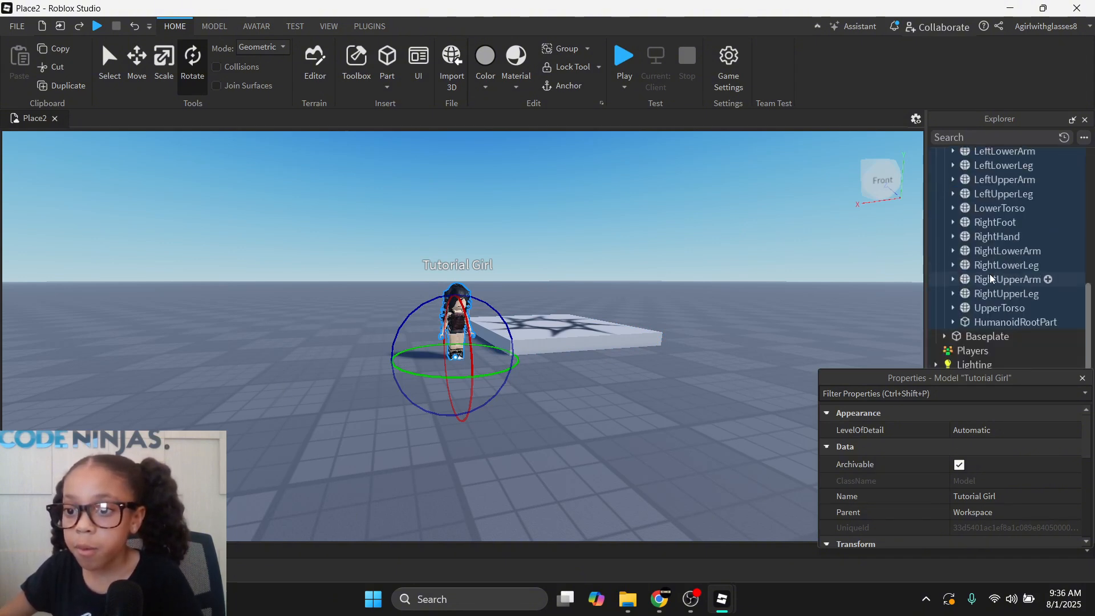
{"action": "scroll", "coordinate": [990, 279], "scroll_direction": "up", "scroll_amount": 5}
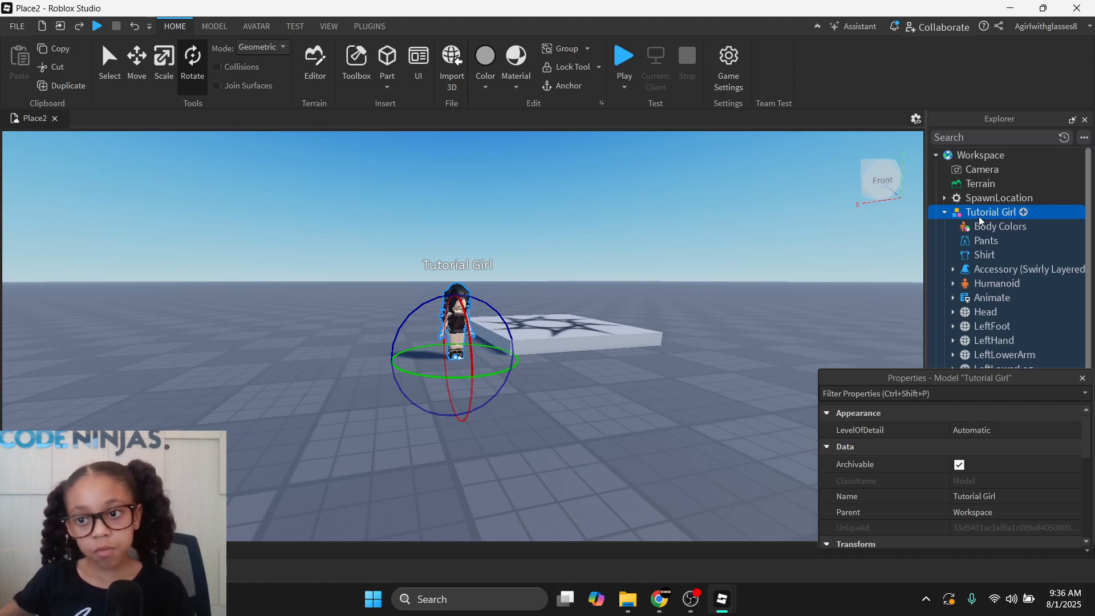
Insert a Script into the Tutorial Girl model and delete its default print("Hello world!") line
{"action": "left_click", "coordinate": [1023, 213]}
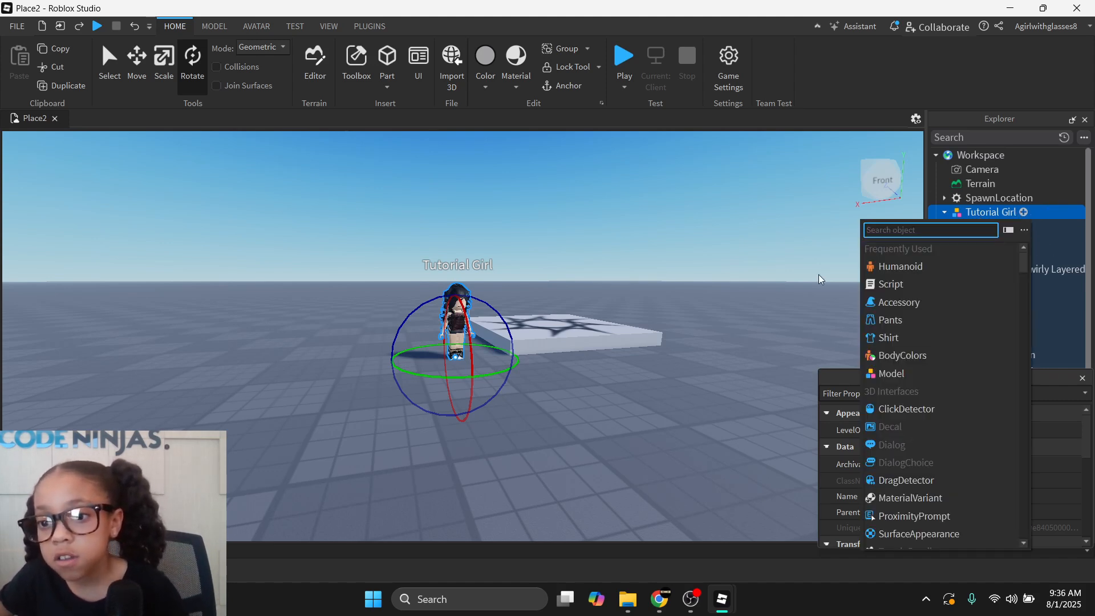
{"action": "left_click", "coordinate": [902, 285]}
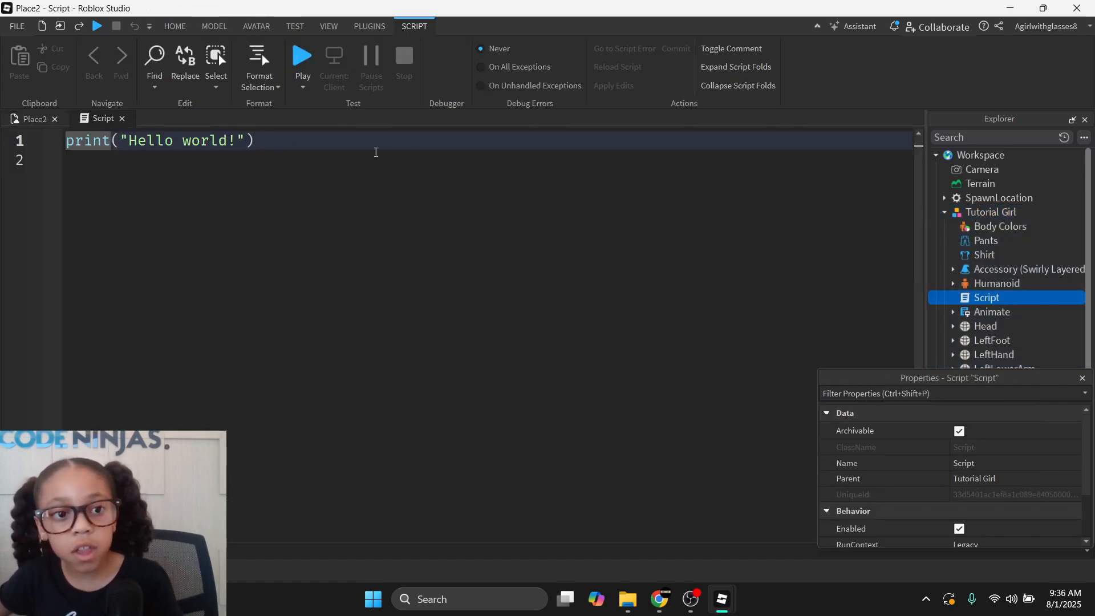
{"action": "left_click_drag", "start_coordinate": [255, 140], "coordinate": [67, 141]}
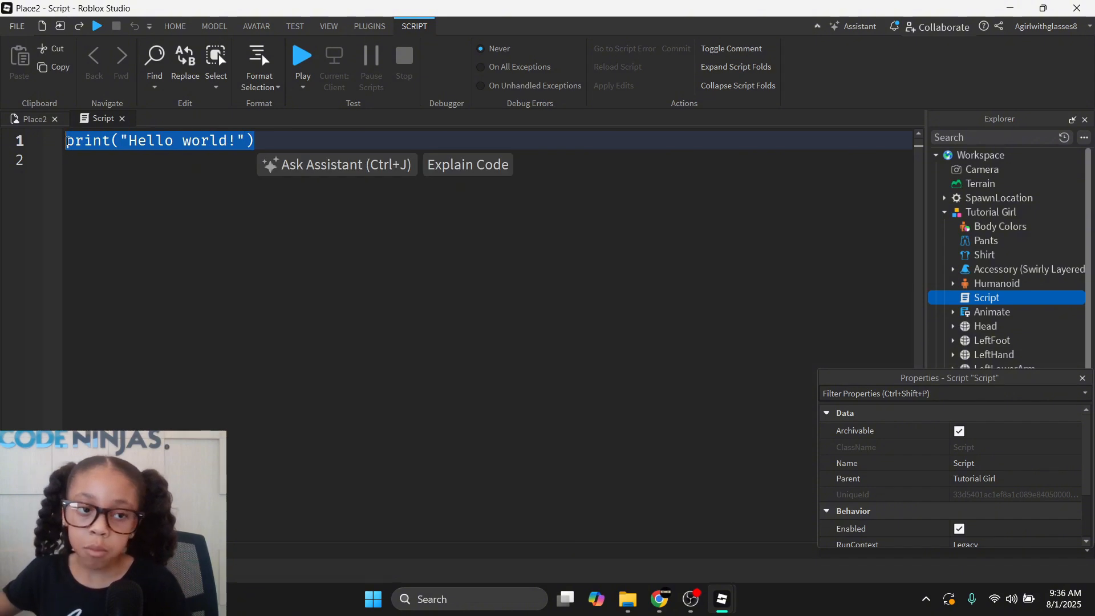
{"action": "key", "text": "BackSpace"}
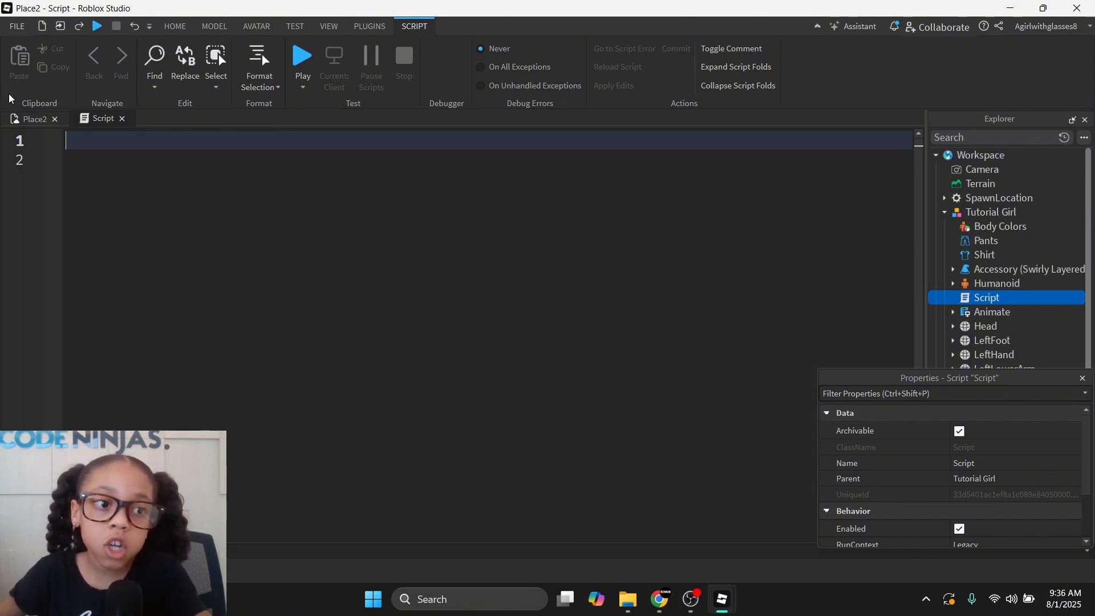
Return to the Place2 scene view and check where the Script sits among the model's parts in the Explorer
{"action": "left_click", "coordinate": [30, 122]}
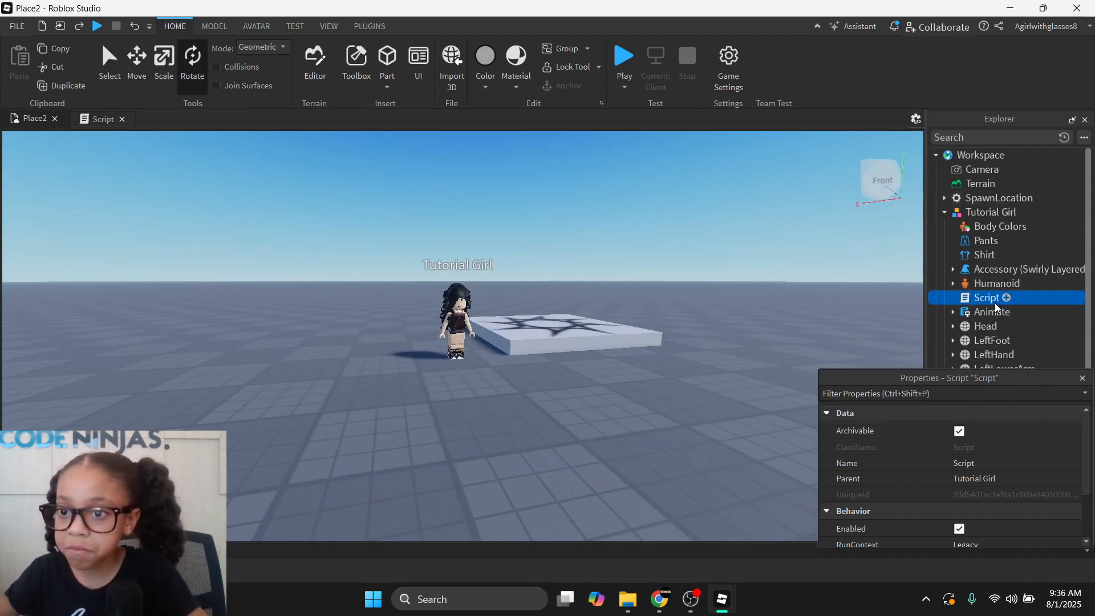
{"action": "scroll", "coordinate": [995, 256], "scroll_direction": "down", "scroll_amount": 1}
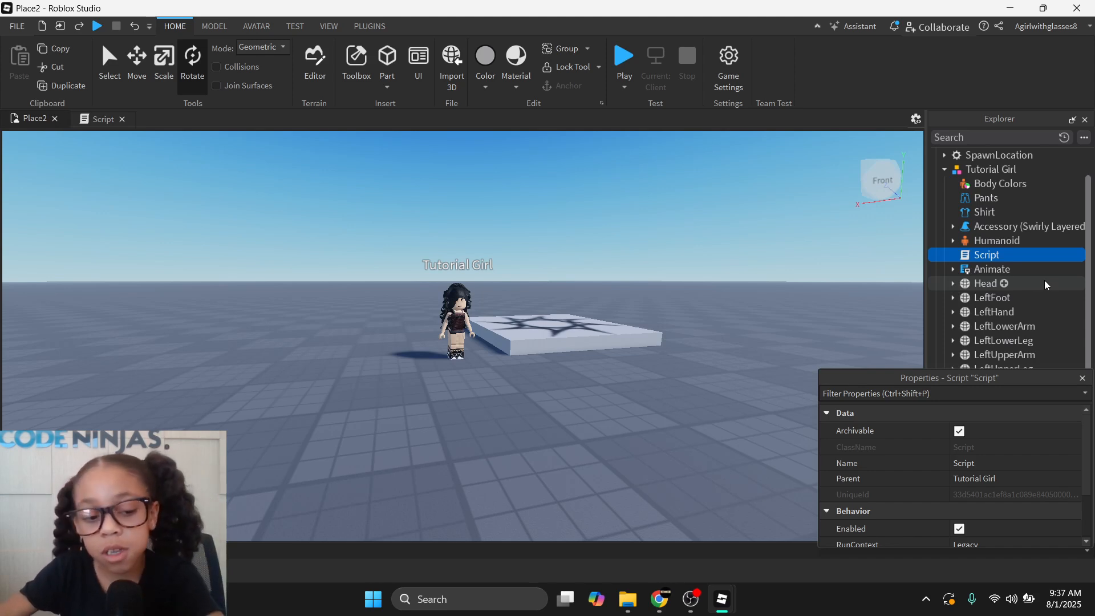
Insert a ProximityPrompt into the Head of the Tutorial Girl model
{"action": "left_click", "coordinate": [1003, 284]}
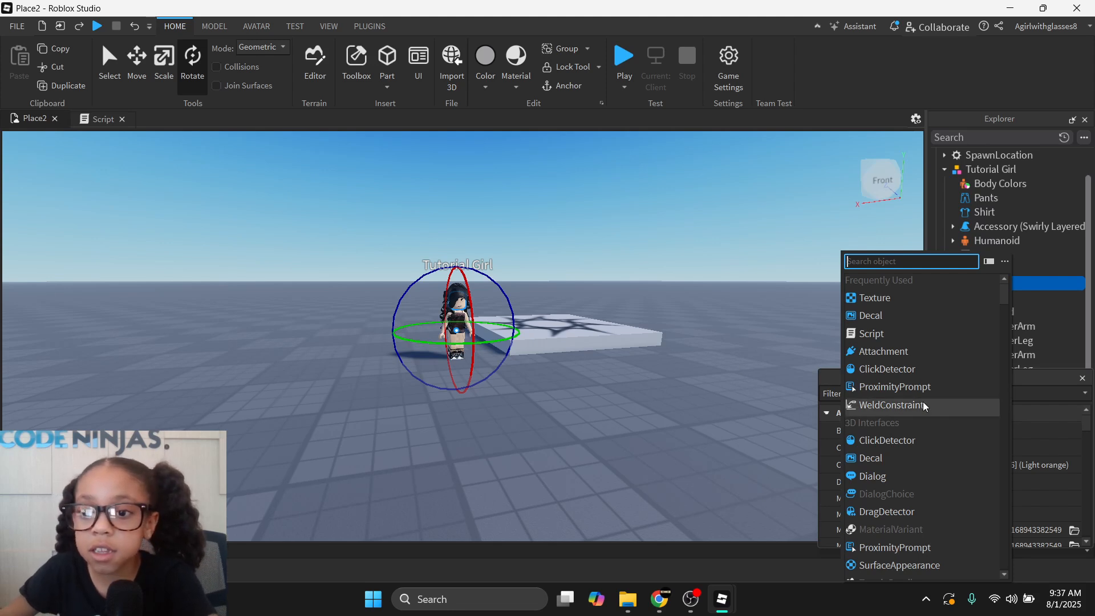
{"action": "left_click", "coordinate": [925, 387]}
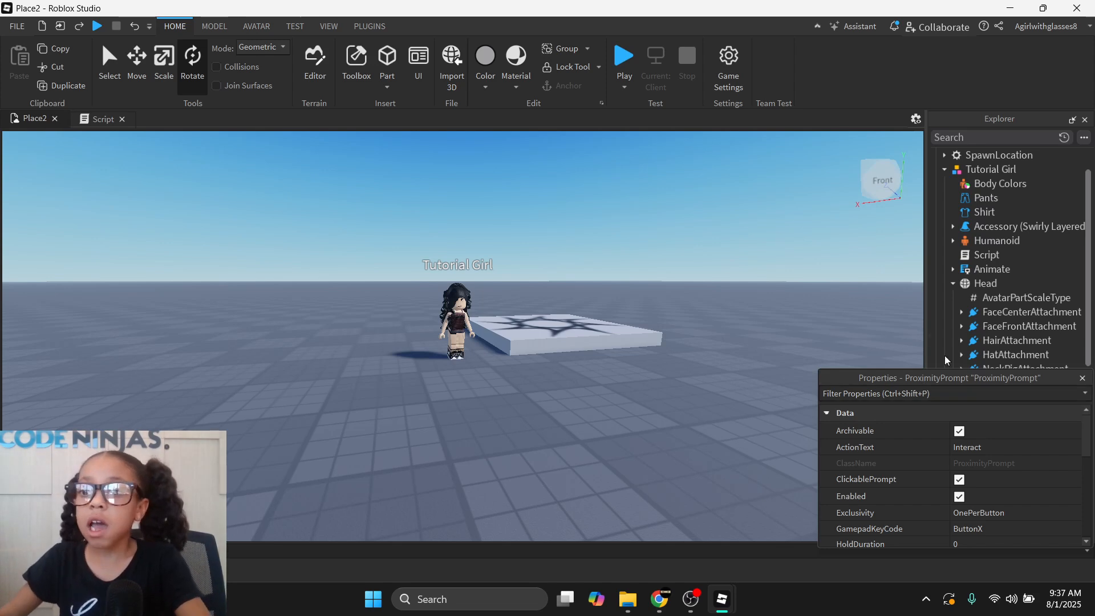
{"action": "scroll", "coordinate": [1004, 309], "scroll_direction": "down", "scroll_amount": 1}
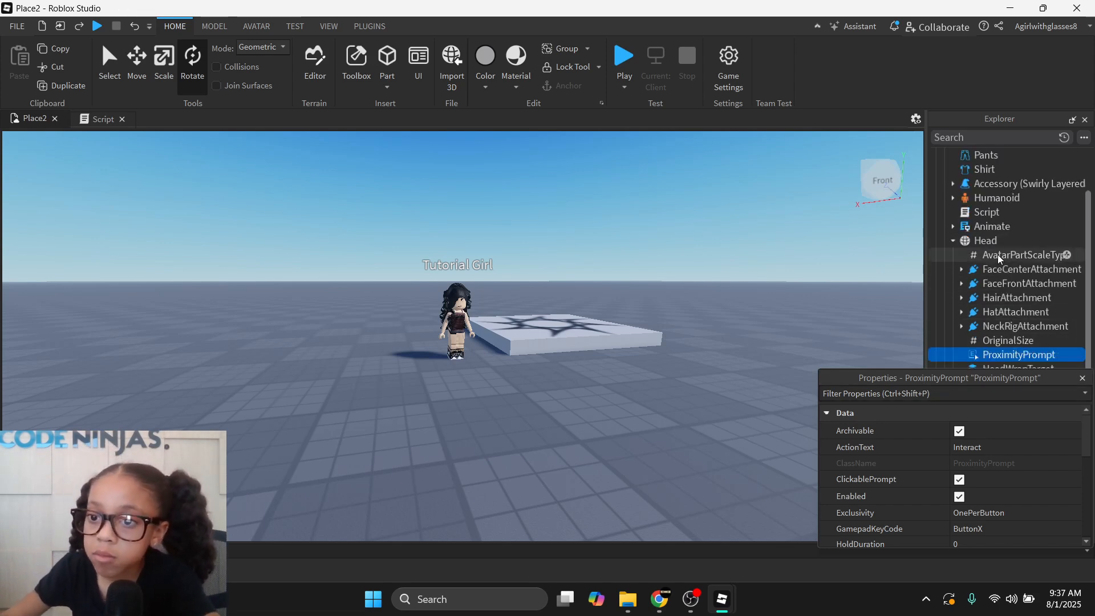
Search the insertable objects for "Pro", add a second ProximityPrompt to the Head, and delete that duplicate
{"action": "left_click", "coordinate": [999, 240]}
{"action": "left_click", "coordinate": [1003, 241]}
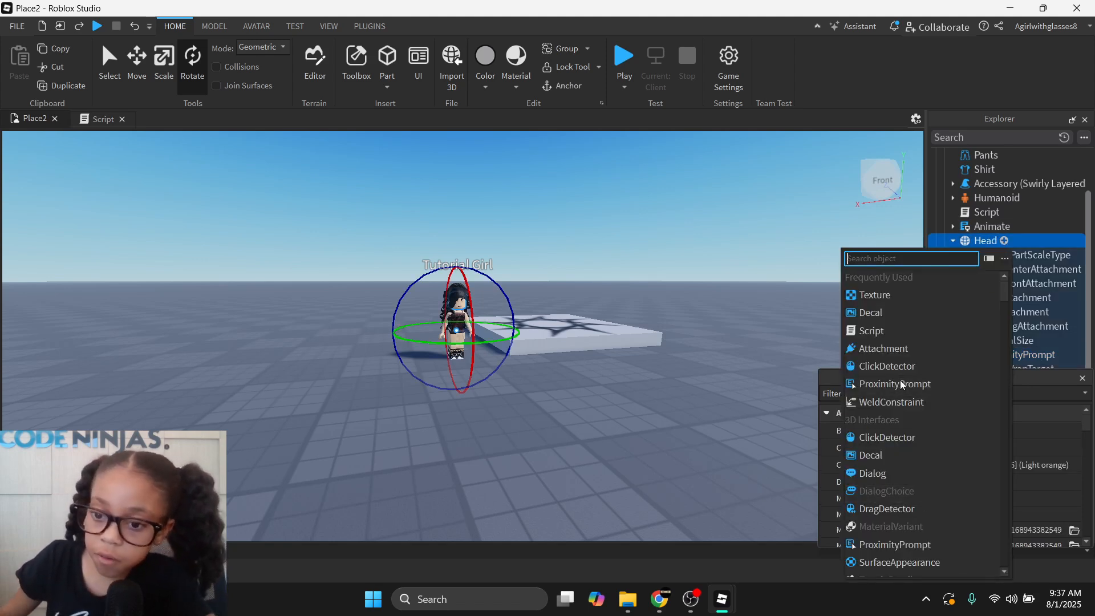
{"action": "scroll", "coordinate": [886, 431], "scroll_direction": "down", "scroll_amount": 2}
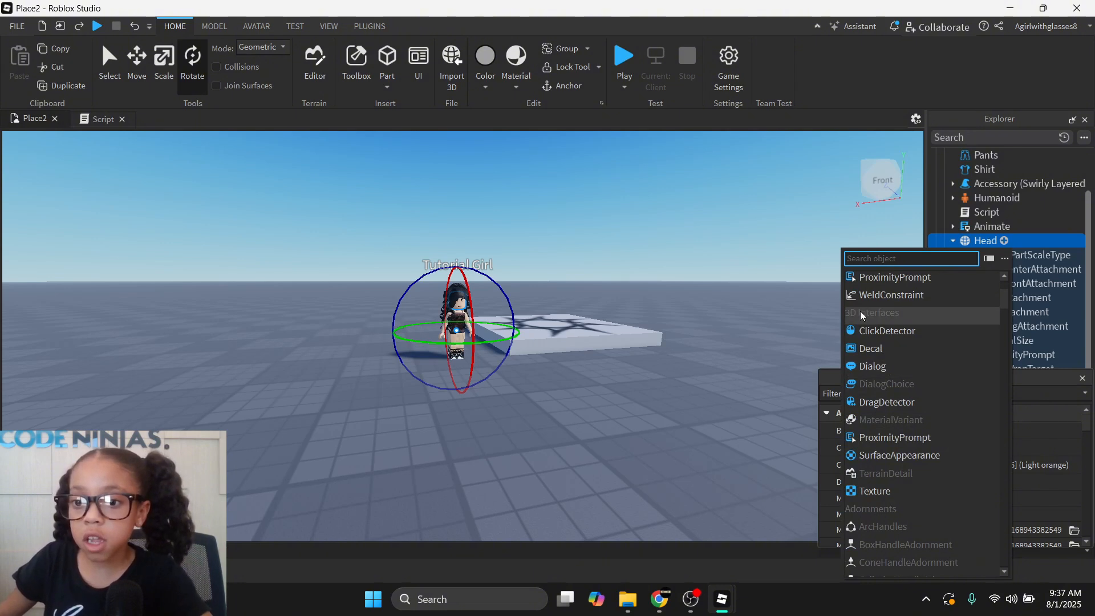
{"action": "scroll", "coordinate": [913, 439], "scroll_direction": "up", "scroll_amount": 2}
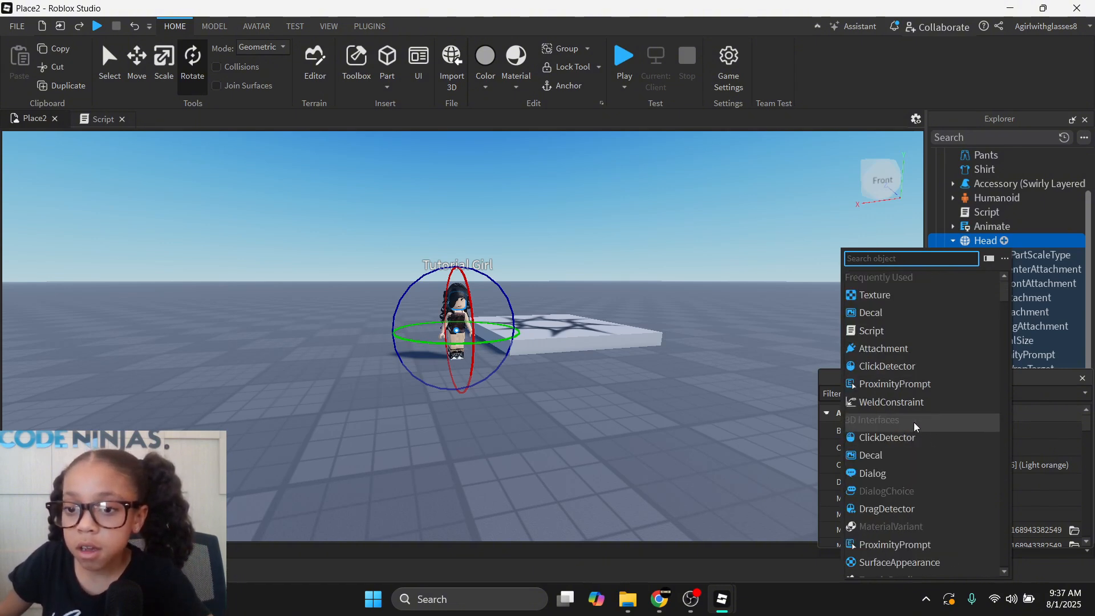
{"action": "scroll", "coordinate": [912, 388], "scroll_direction": "down", "scroll_amount": 1}
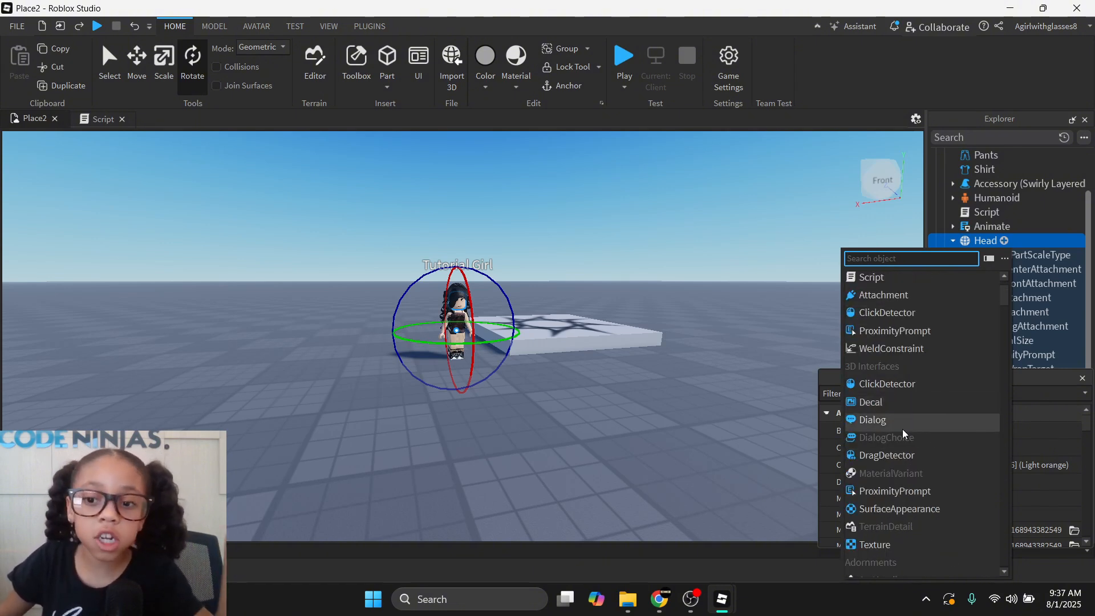
{"action": "scroll", "coordinate": [902, 428], "scroll_direction": "down", "scroll_amount": 1}
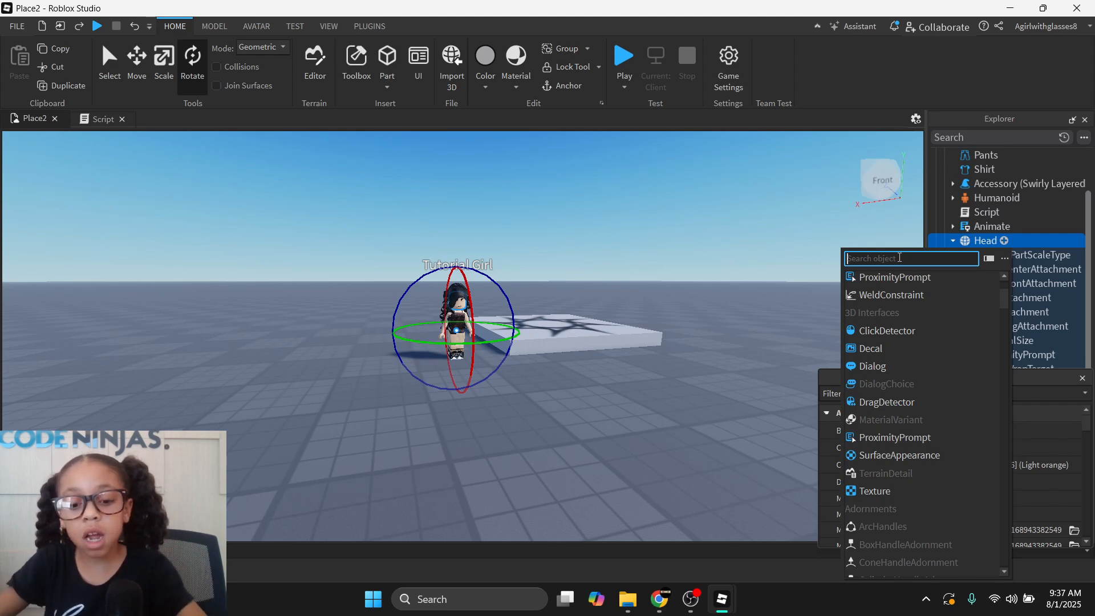
{"action": "type", "text": "Pro"}
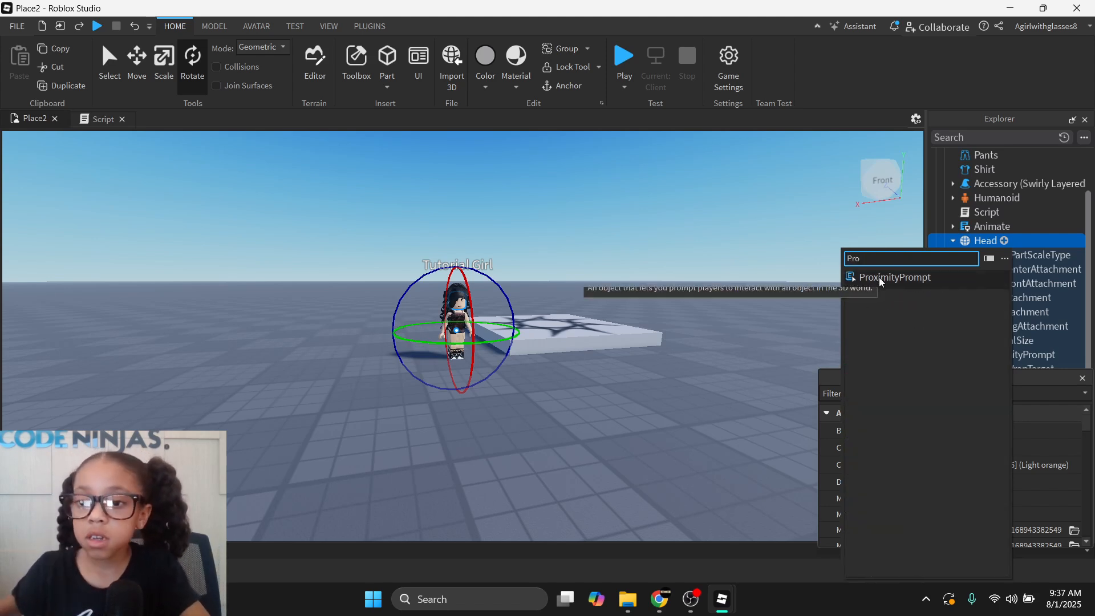
{"action": "left_click", "coordinate": [883, 278]}
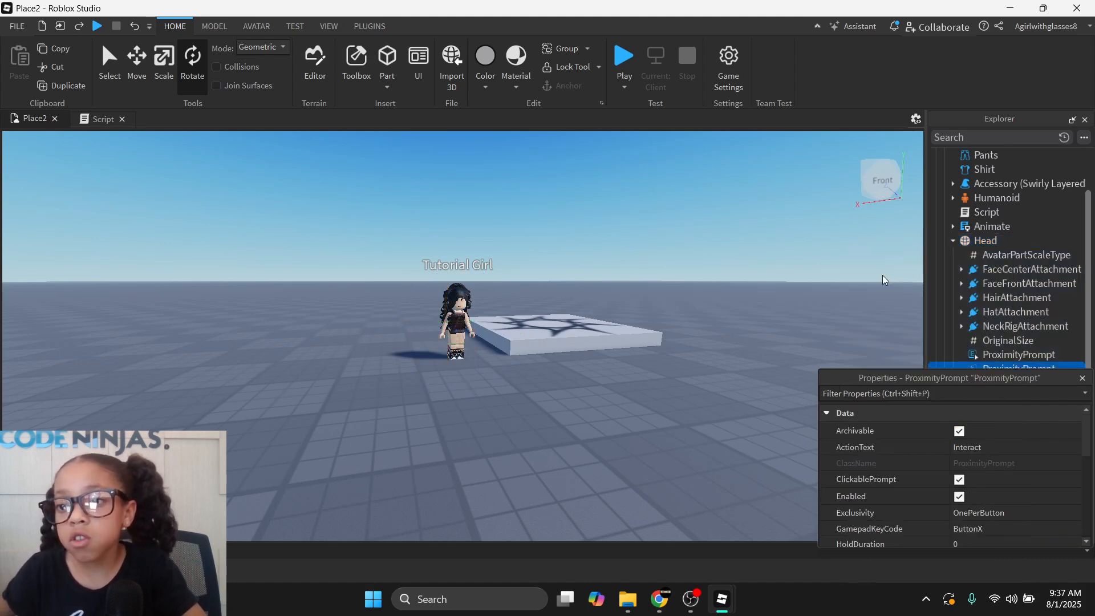
{"action": "scroll", "coordinate": [970, 304], "scroll_direction": "down", "scroll_amount": 1}
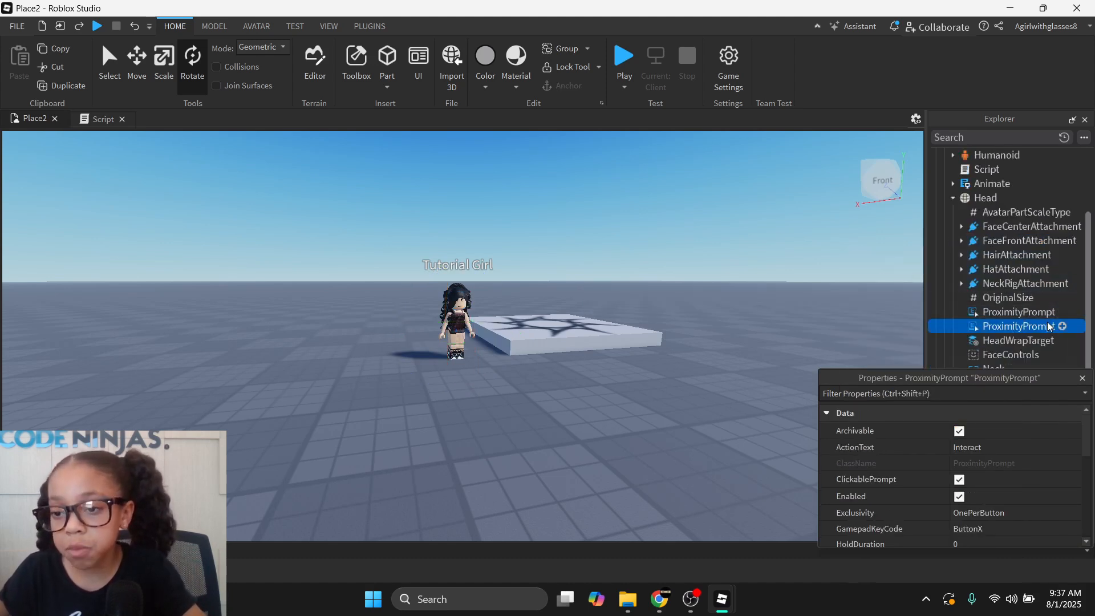
{"action": "key", "text": "Delete"}
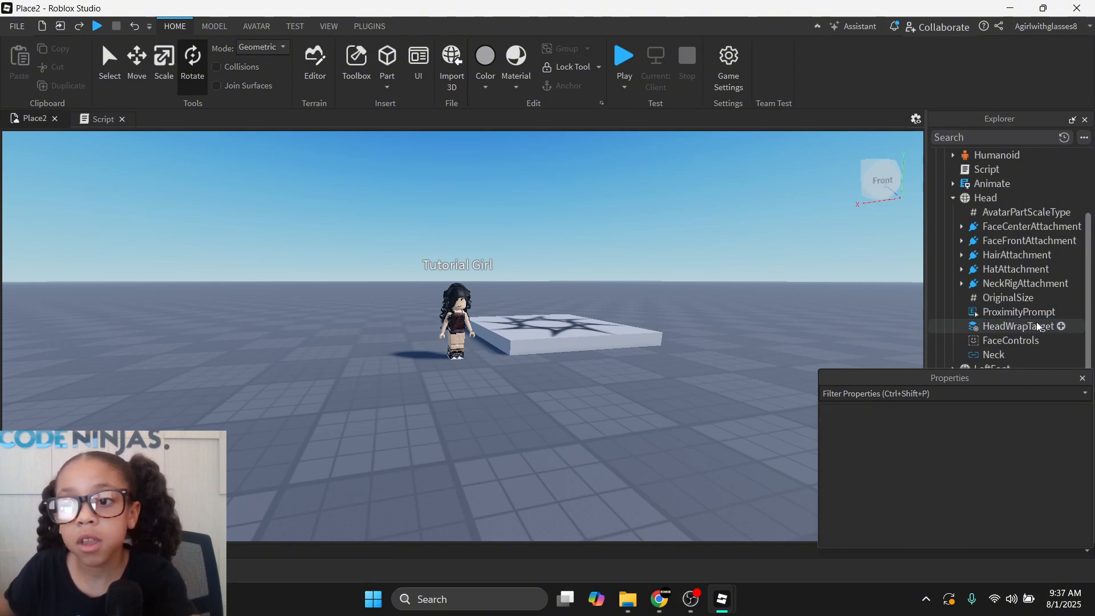
Set the ActionText of the Head's ProximityPrompt to "Talk"
{"action": "left_click", "coordinate": [1018, 311]}
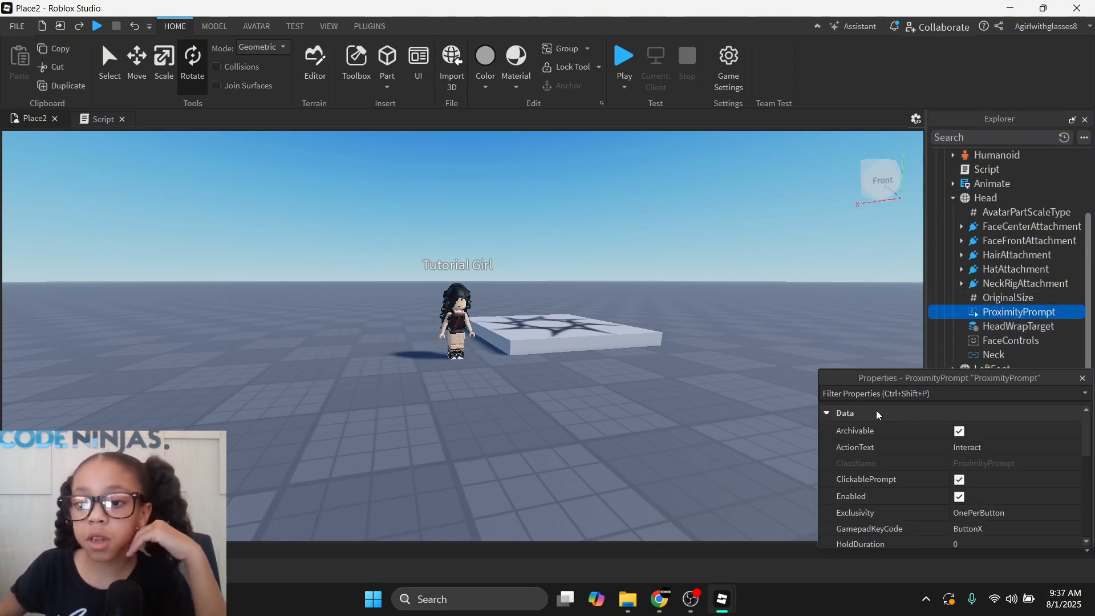
{"action": "left_click", "coordinate": [990, 444]}
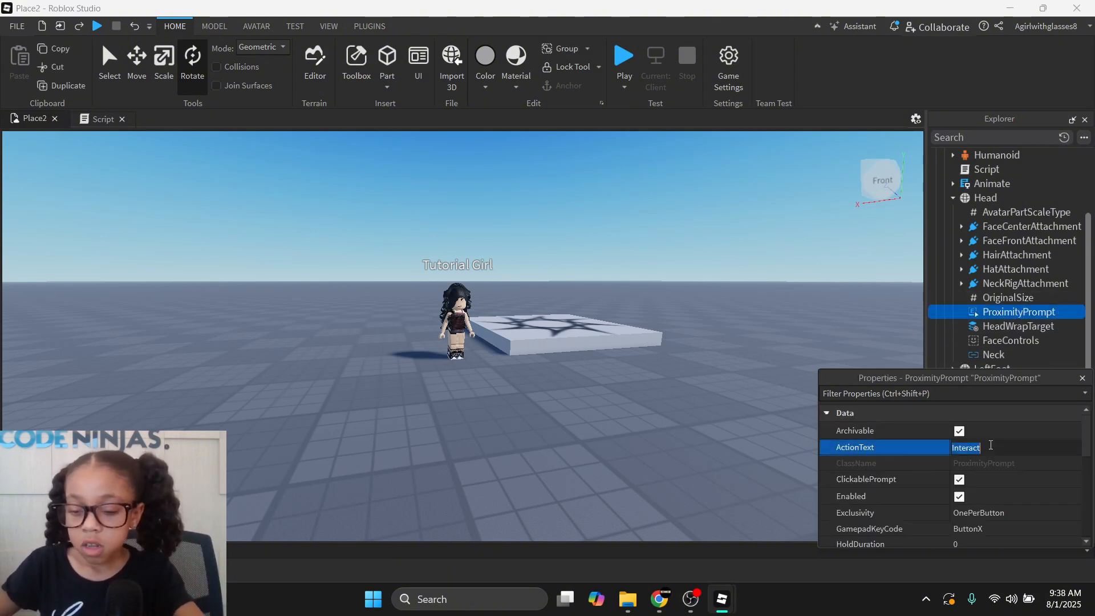
{"action": "key", "text": "BackSpace"}
{"action": "type", "text": "Talk"}
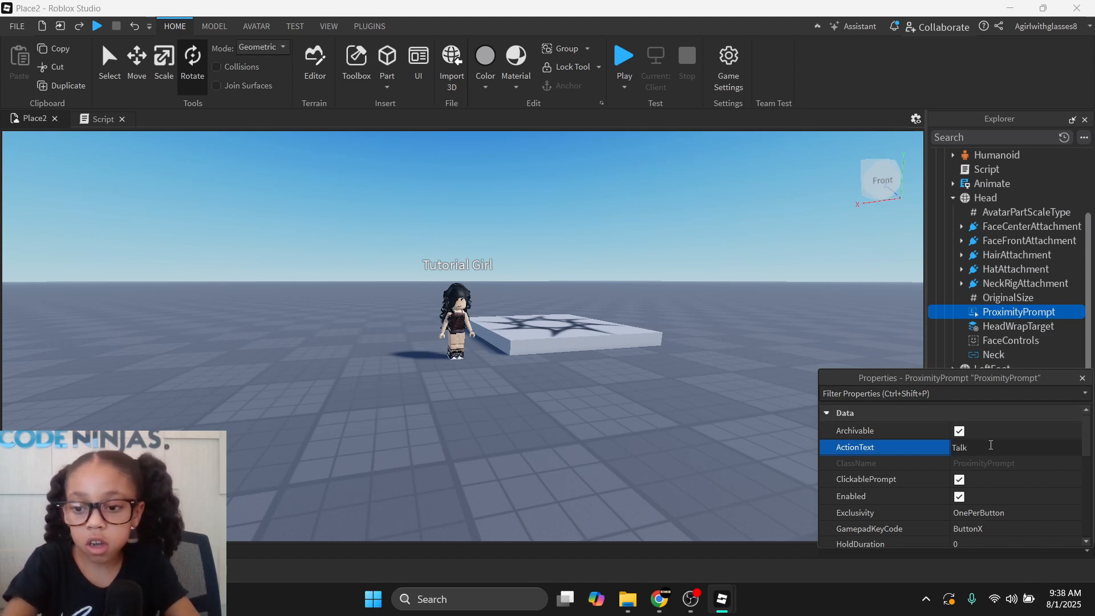
{"action": "key", "text": "Return"}
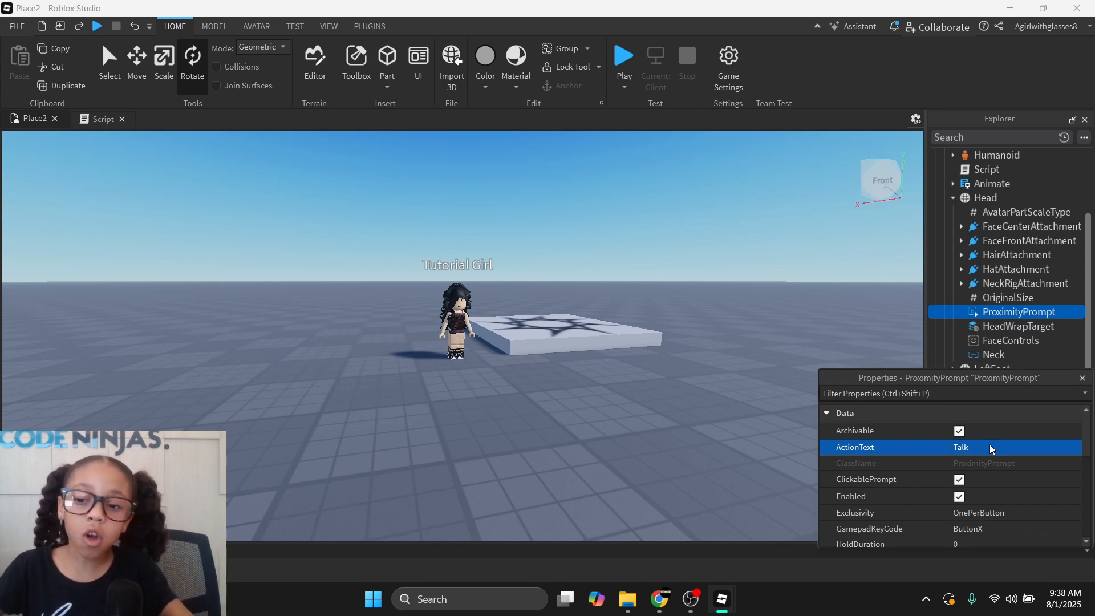
Set the ProximityPrompt's ObjectText to "Tutorial Girl"
{"action": "scroll", "coordinate": [998, 474], "scroll_direction": "down", "scroll_amount": 1}
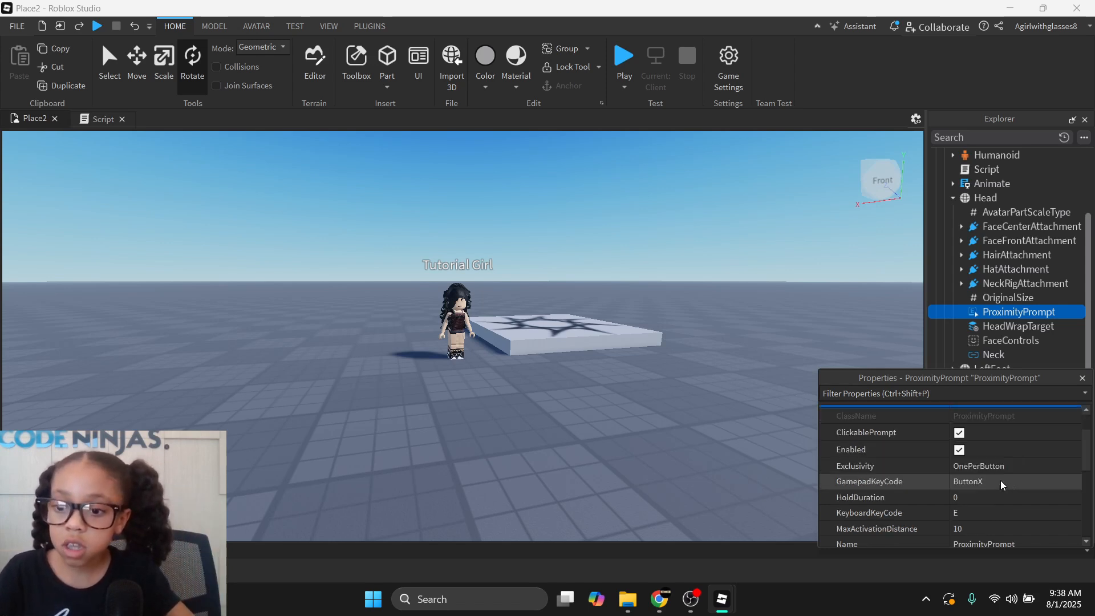
{"action": "scroll", "coordinate": [999, 476], "scroll_direction": "down", "scroll_amount": 2}
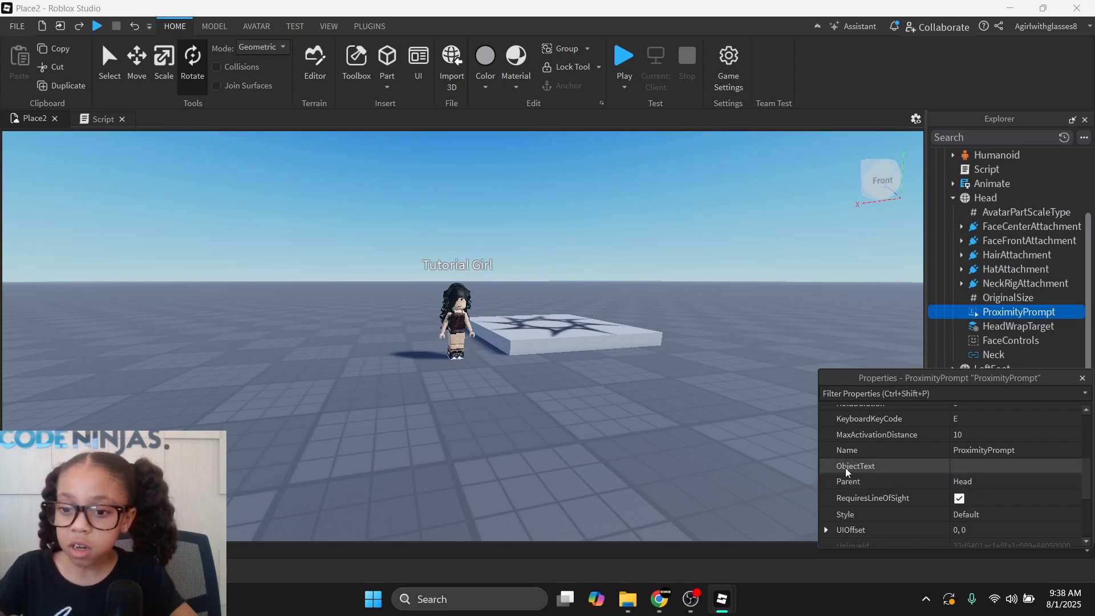
{"action": "scroll", "coordinate": [918, 462], "scroll_direction": "up", "scroll_amount": 3}
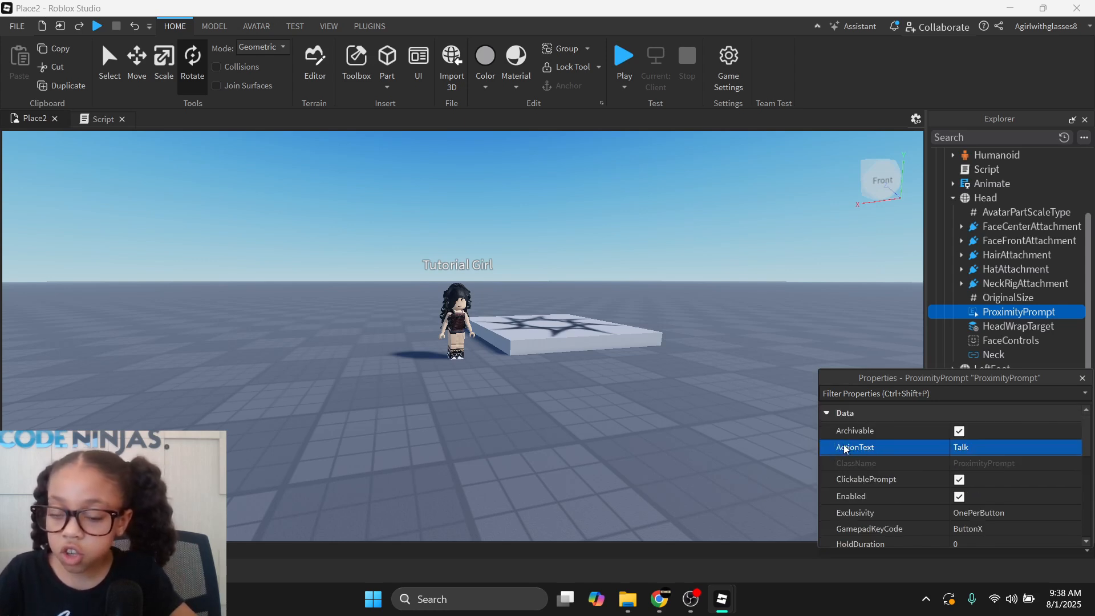
{"action": "scroll", "coordinate": [977, 449], "scroll_direction": "down", "scroll_amount": 10}
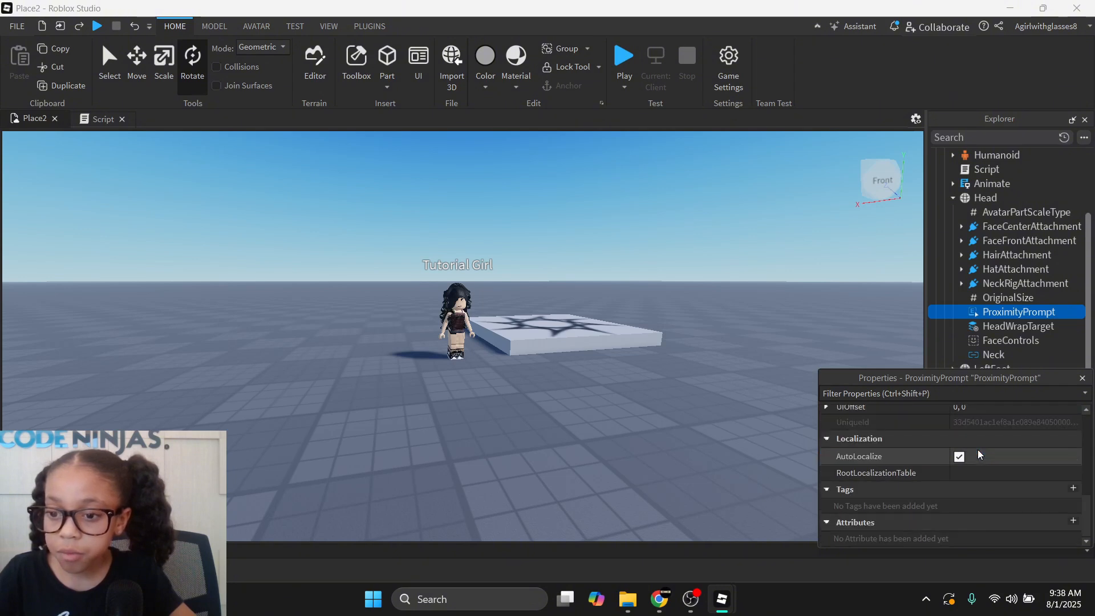
{"action": "scroll", "coordinate": [910, 475], "scroll_direction": "up", "scroll_amount": 2}
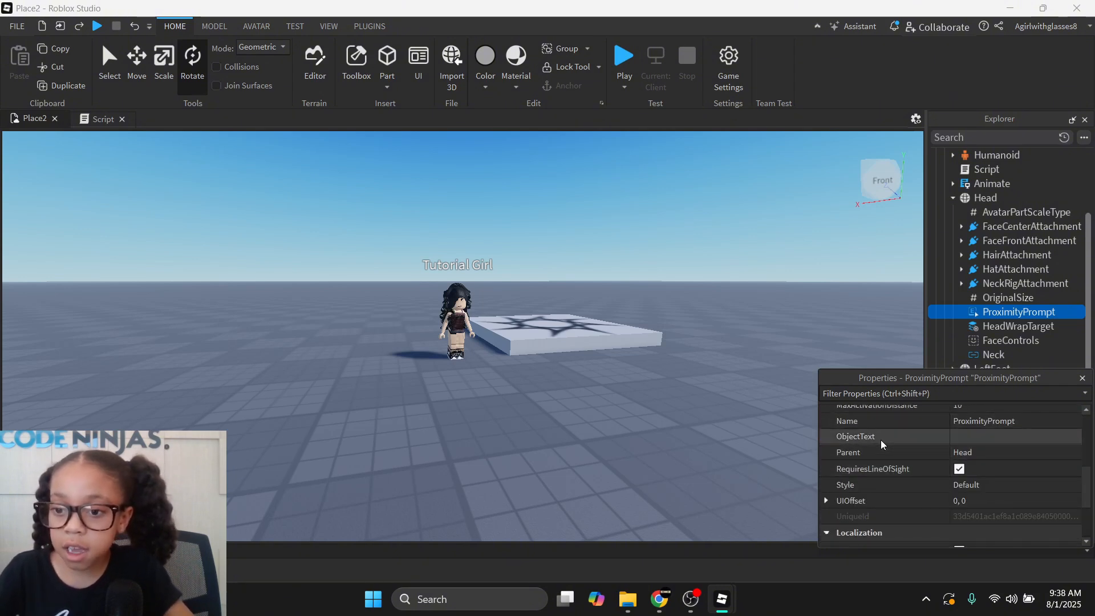
{"action": "left_click", "coordinate": [984, 435]}
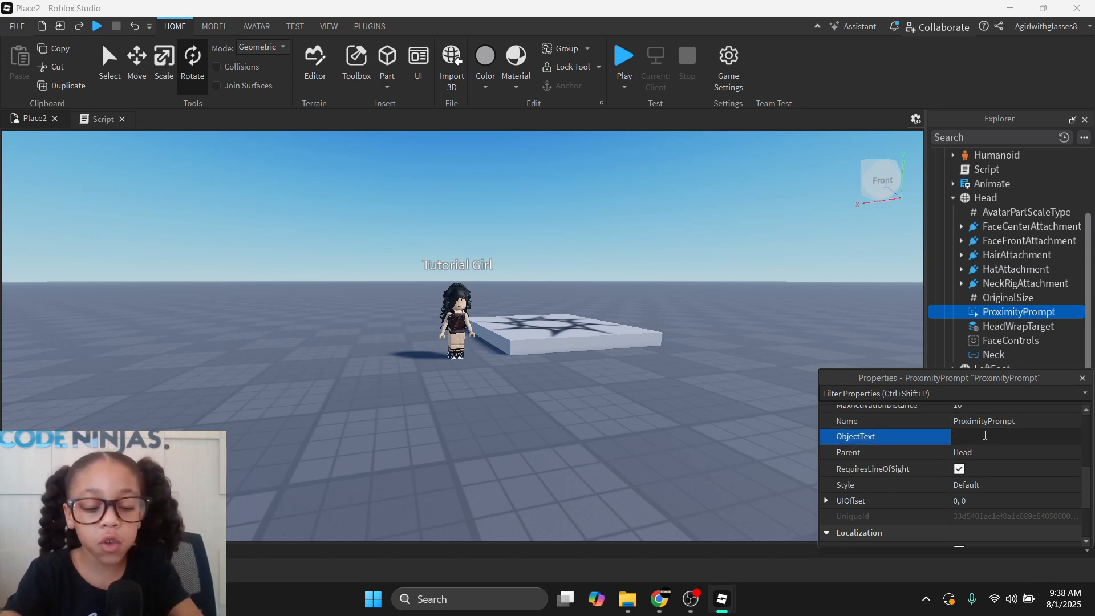
{"action": "type", "text": "Tutor"}
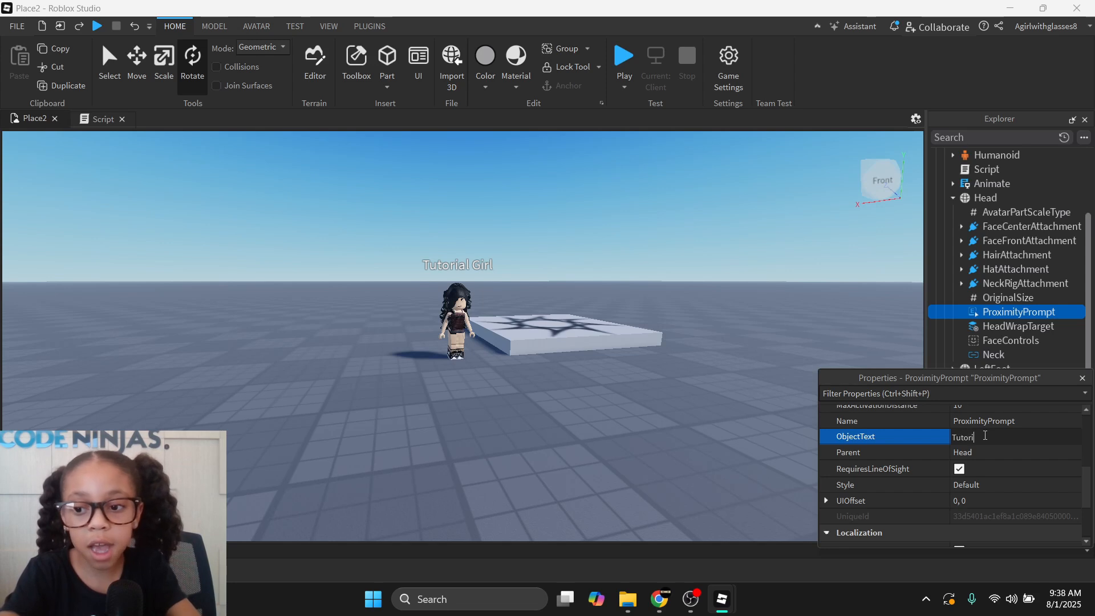
{"action": "type", "text": "ial Girl"}
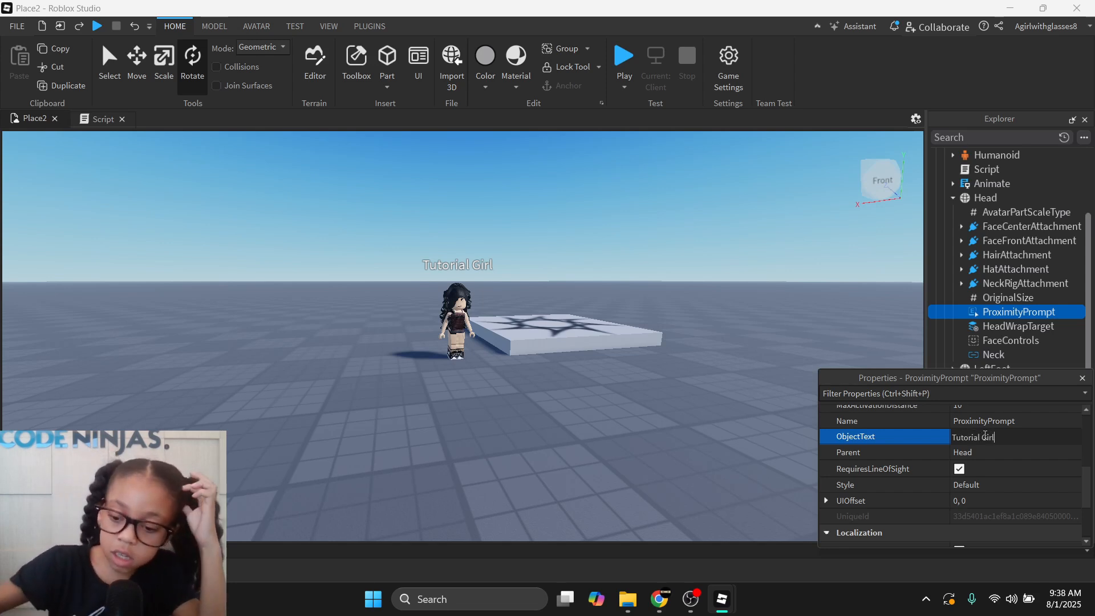
{"action": "key", "text": "Return"}
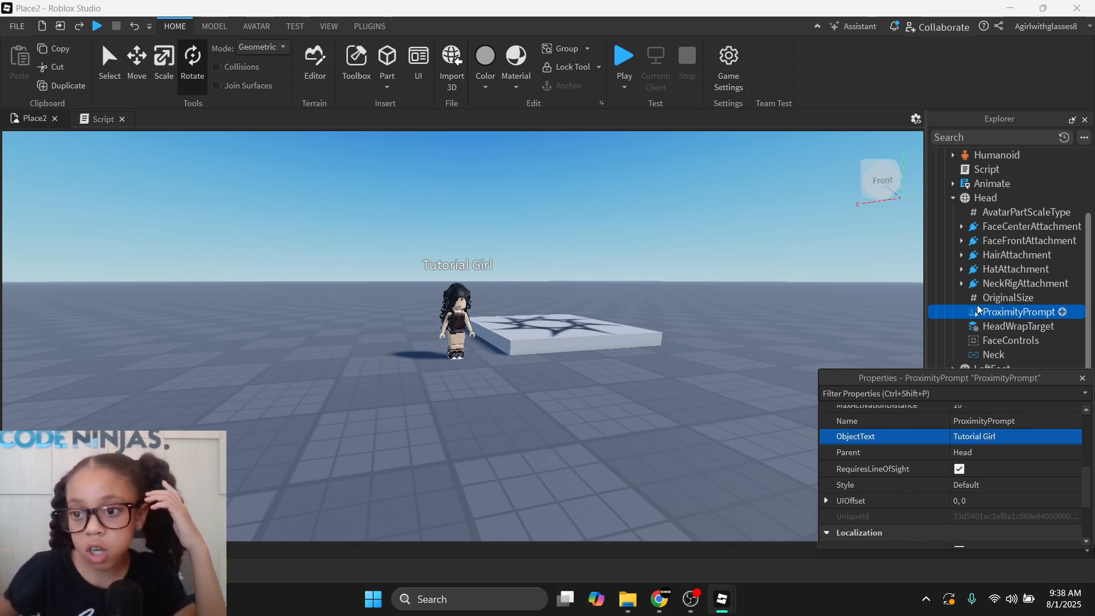
Turn off RequiresLineOfSight for the ProximityPrompt and close its properties
{"action": "scroll", "coordinate": [974, 451], "scroll_direction": "down", "scroll_amount": 3}
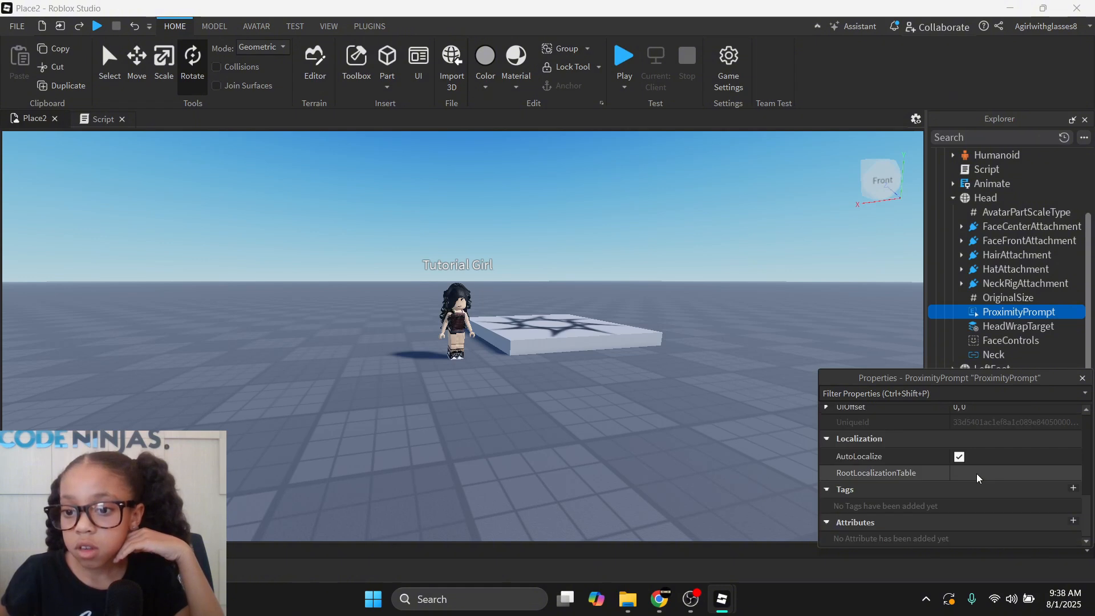
{"action": "scroll", "coordinate": [977, 473], "scroll_direction": "up", "scroll_amount": 3}
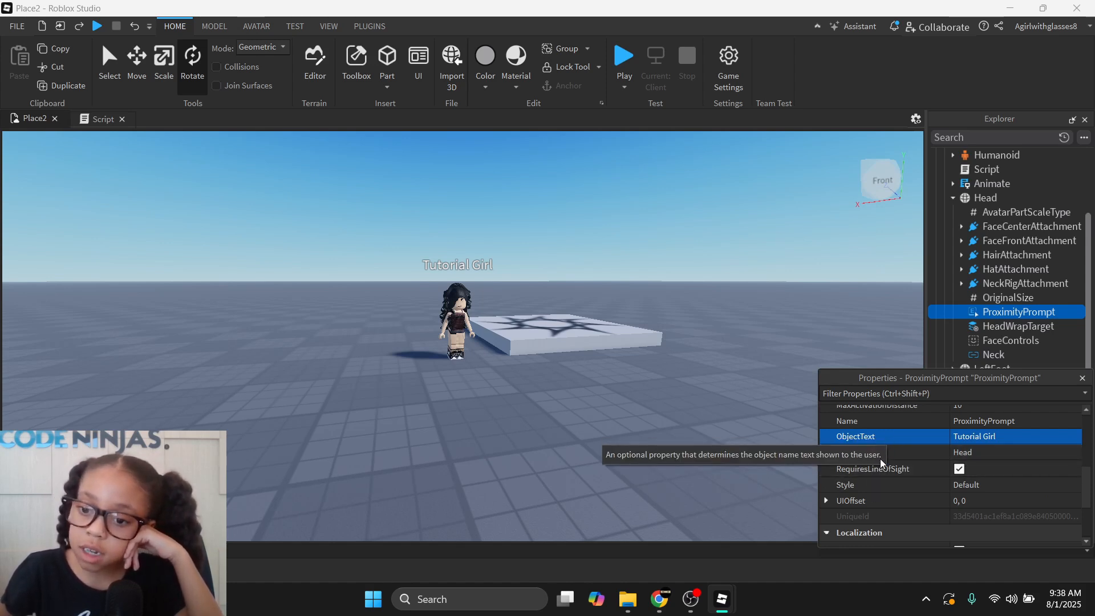
{"action": "left_click", "coordinate": [959, 469]}
{"action": "scroll", "coordinate": [957, 467], "scroll_direction": "down", "scroll_amount": 3}
{"action": "scroll", "coordinate": [956, 467], "scroll_direction": "up", "scroll_amount": 5}
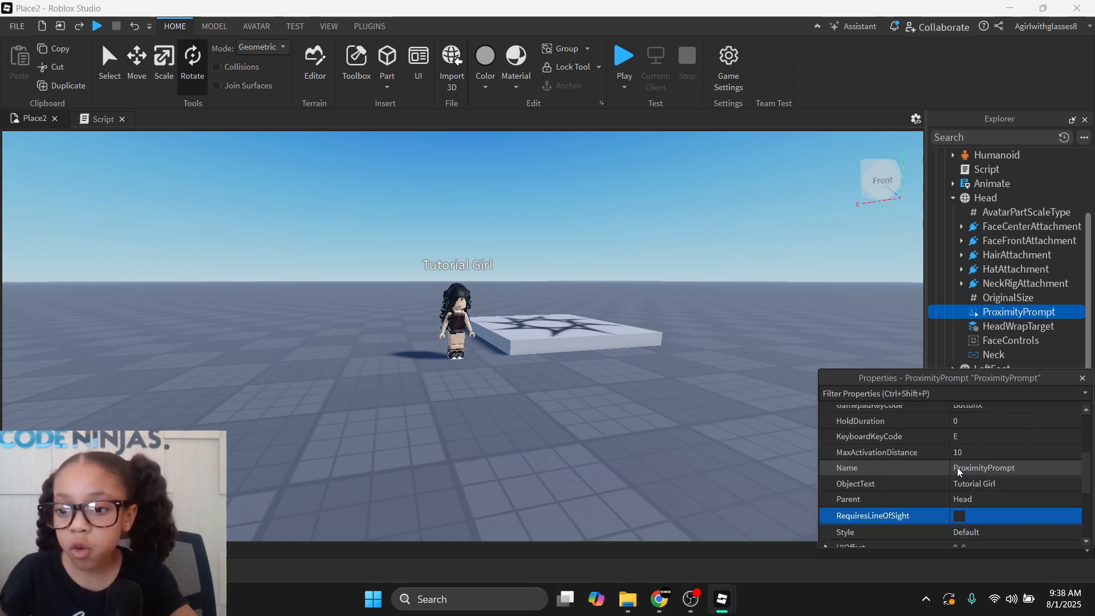
{"action": "left_click", "coordinate": [1082, 378]}
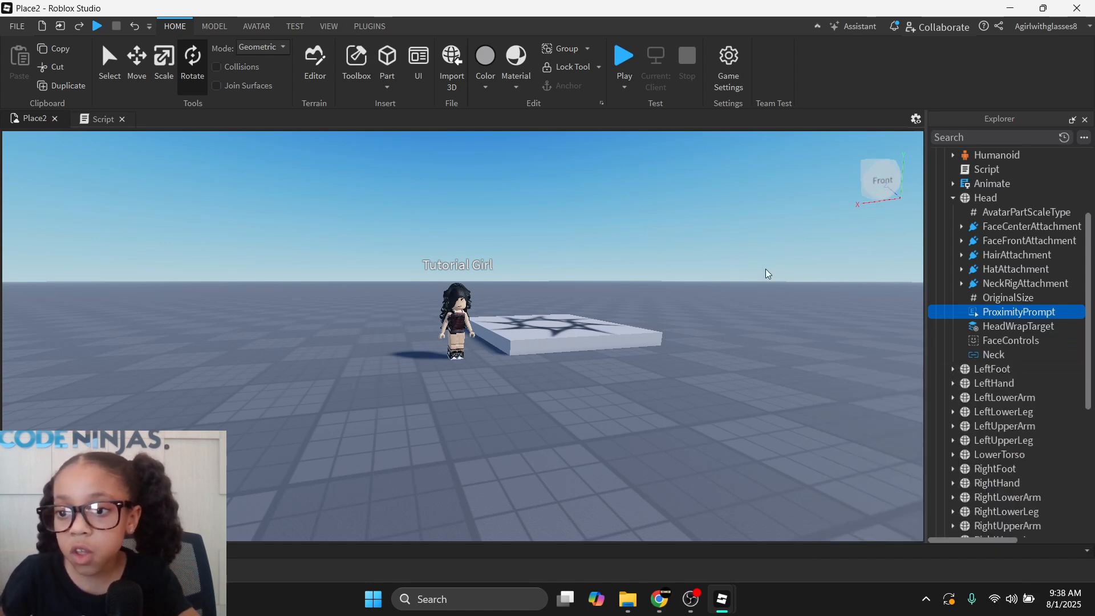
Select the Script inside the Tutorial Girl model and bring its empty code editor to the front
{"action": "scroll", "coordinate": [1016, 328], "scroll_direction": "up", "scroll_amount": 3}
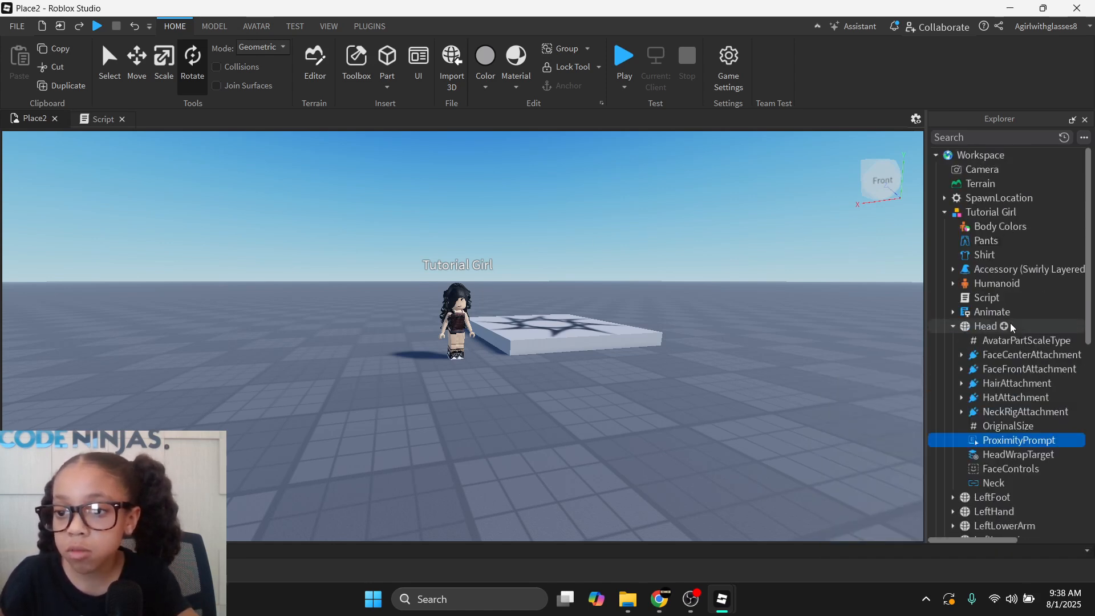
{"action": "left_click", "coordinate": [978, 297]}
{"action": "left_click", "coordinate": [99, 119]}
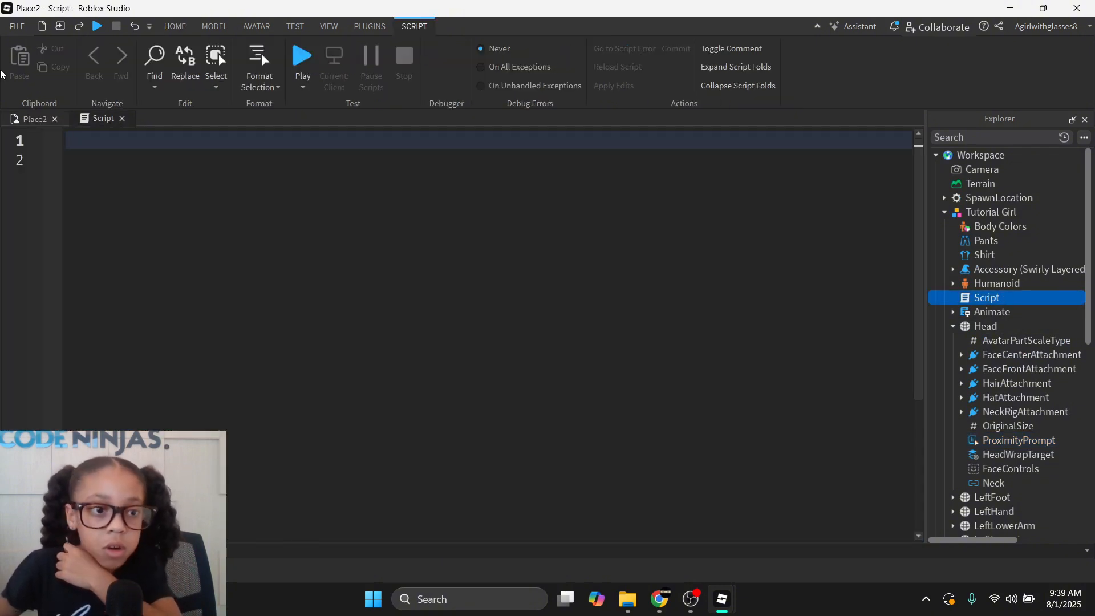
{"action": "left_click", "coordinate": [35, 120]}
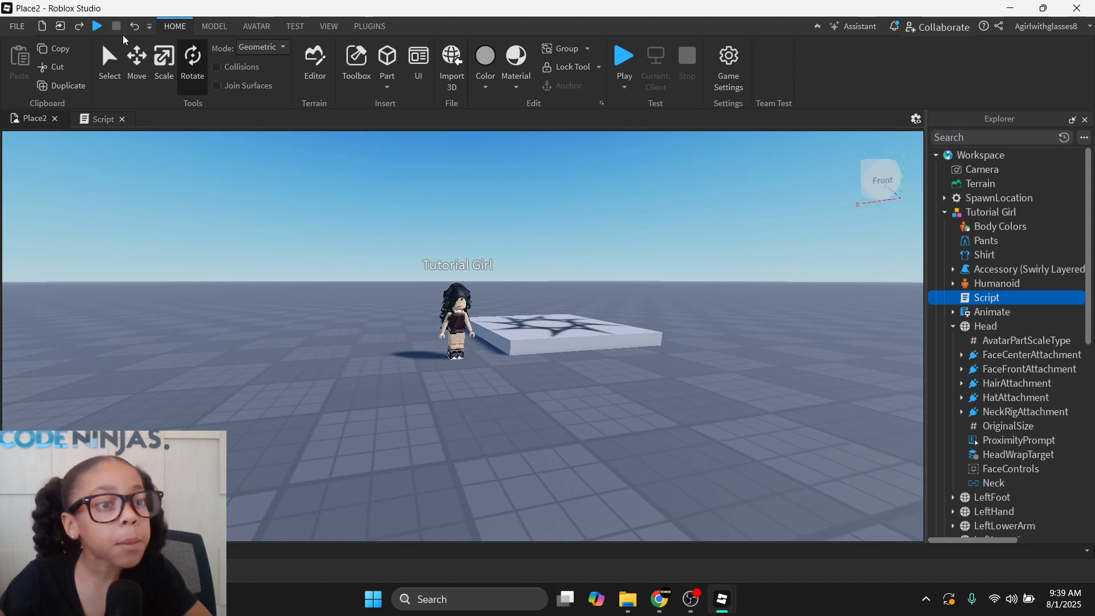
{"action": "left_click", "coordinate": [97, 122]}
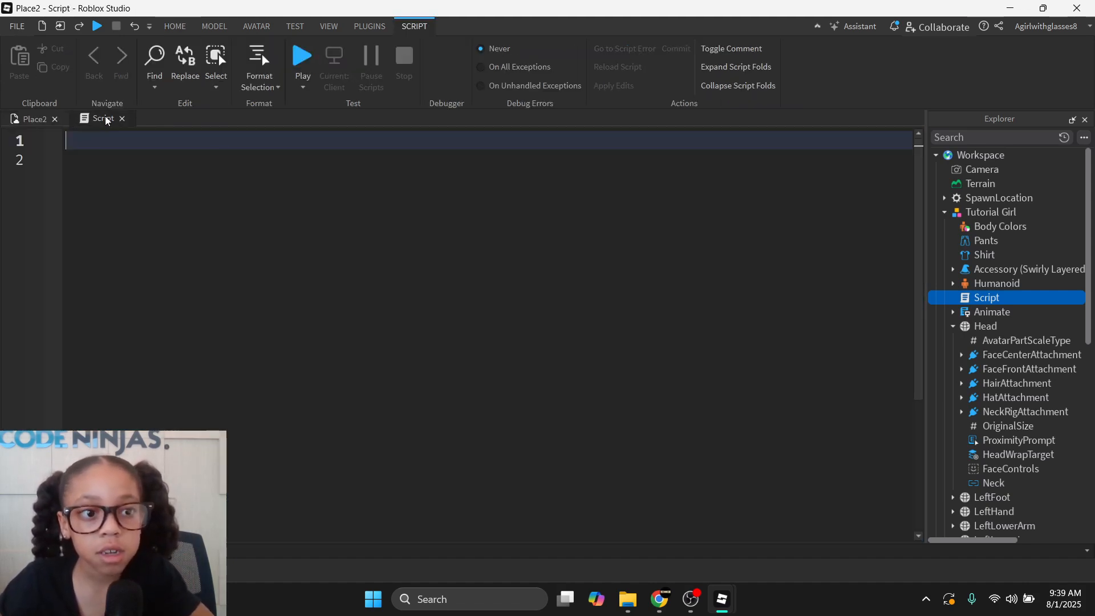
{"action": "scroll", "coordinate": [427, 294], "scroll_direction": "down", "scroll_amount": 1}
{"action": "scroll", "coordinate": [427, 294], "scroll_direction": "up", "scroll_amount": 1}
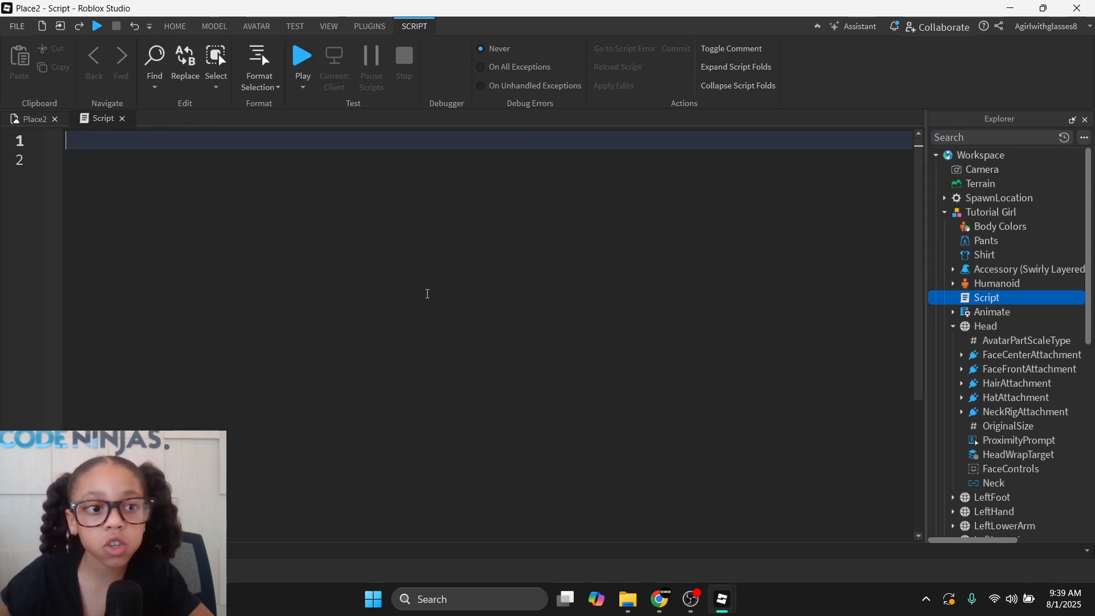
{"action": "scroll", "coordinate": [307, 240], "scroll_direction": "down", "scroll_amount": 1}
{"action": "scroll", "coordinate": [170, 183], "scroll_direction": "up", "scroll_amount": 1}
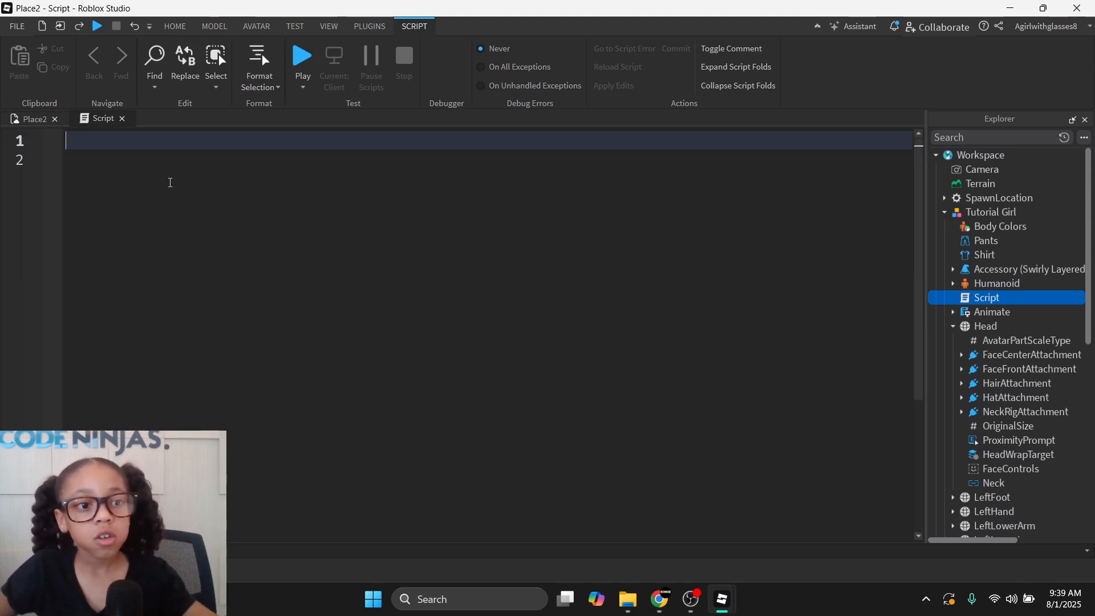
Bring the ChatService dialogue code with an empty chatList table from the Tutorial Game project into the Tutorial Girl model's empty Script
{"action": "mouse_move", "coordinate": [721, 602]}
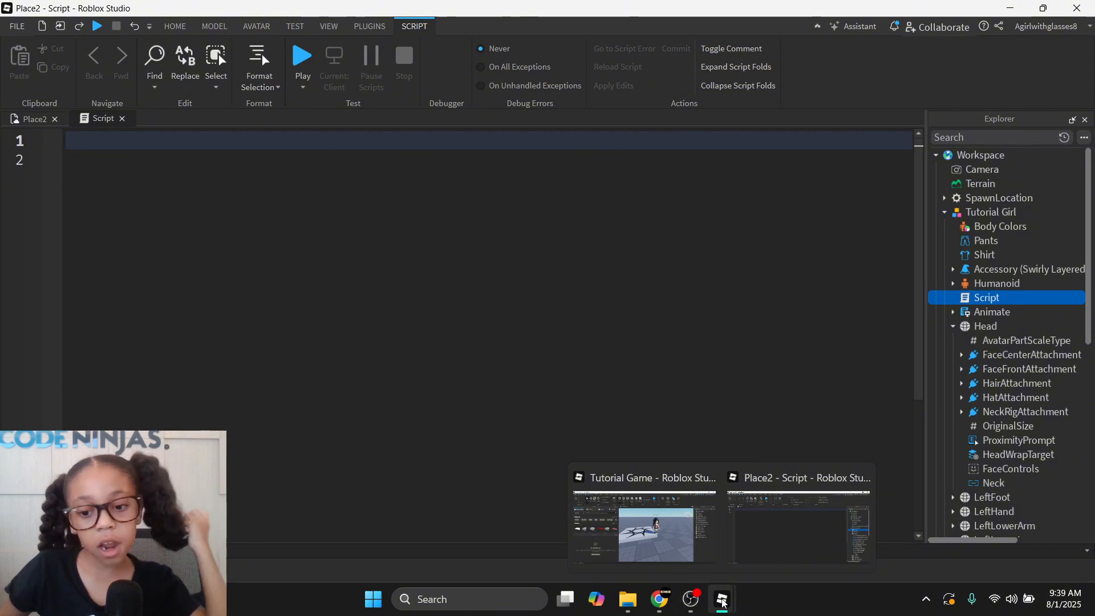
{"action": "left_click", "coordinate": [690, 556]}
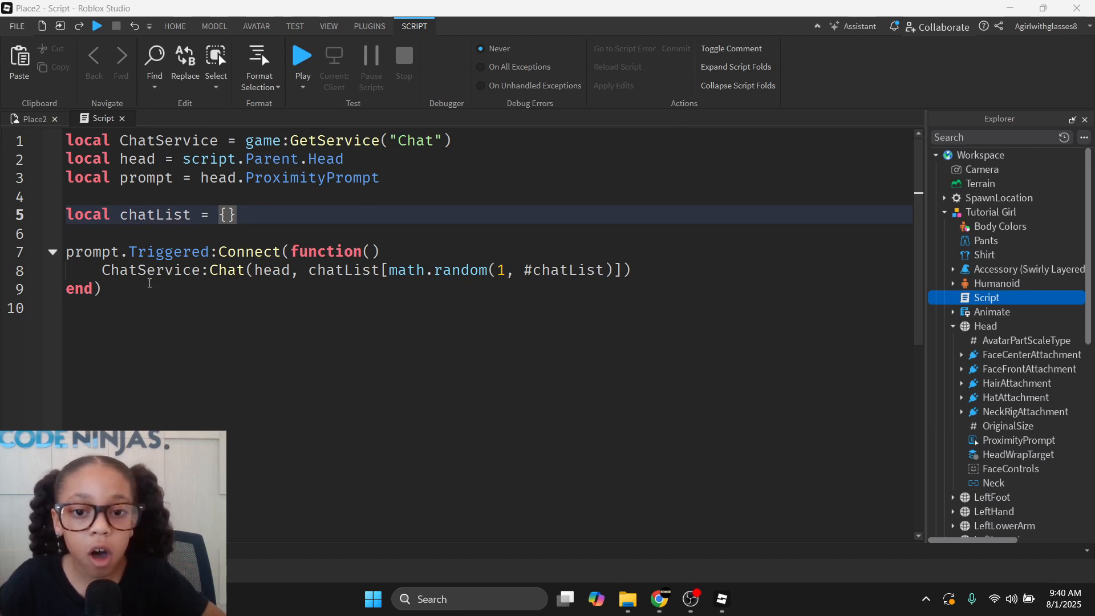
{"action": "left_click", "coordinate": [374, 399]}
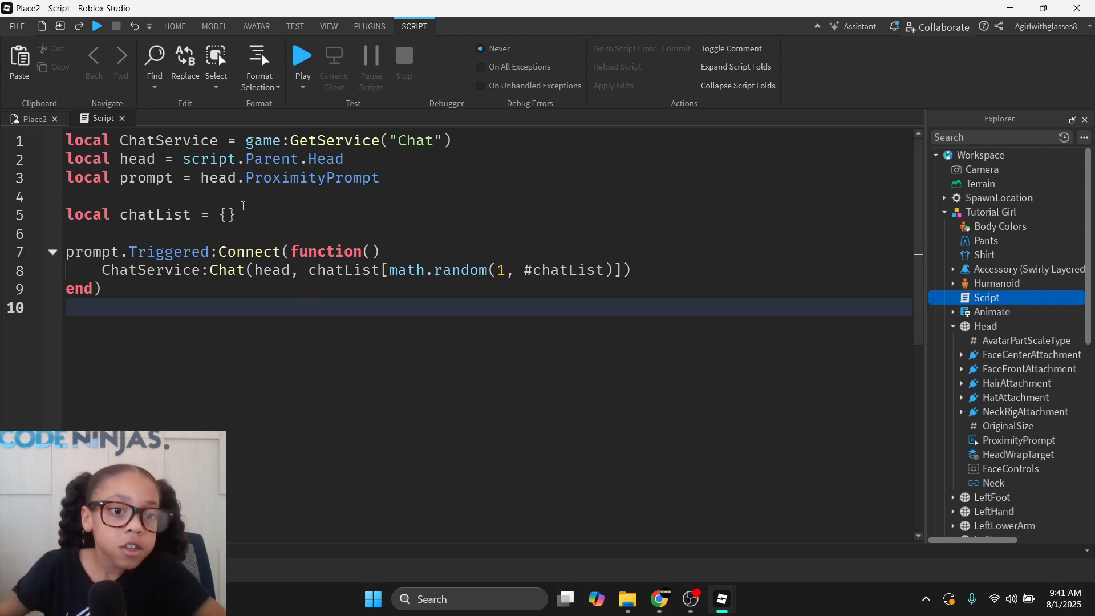
Add the string "Hi there!" as the first entry inside the chatList braces
{"action": "left_click", "coordinate": [227, 215]}
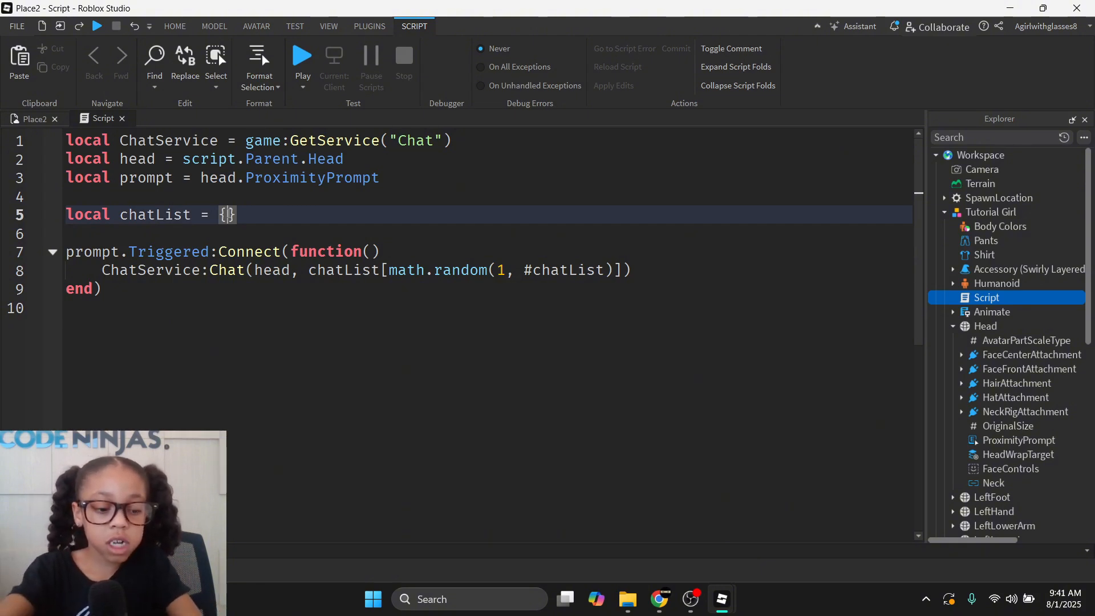
{"action": "key", "text": "Return"}
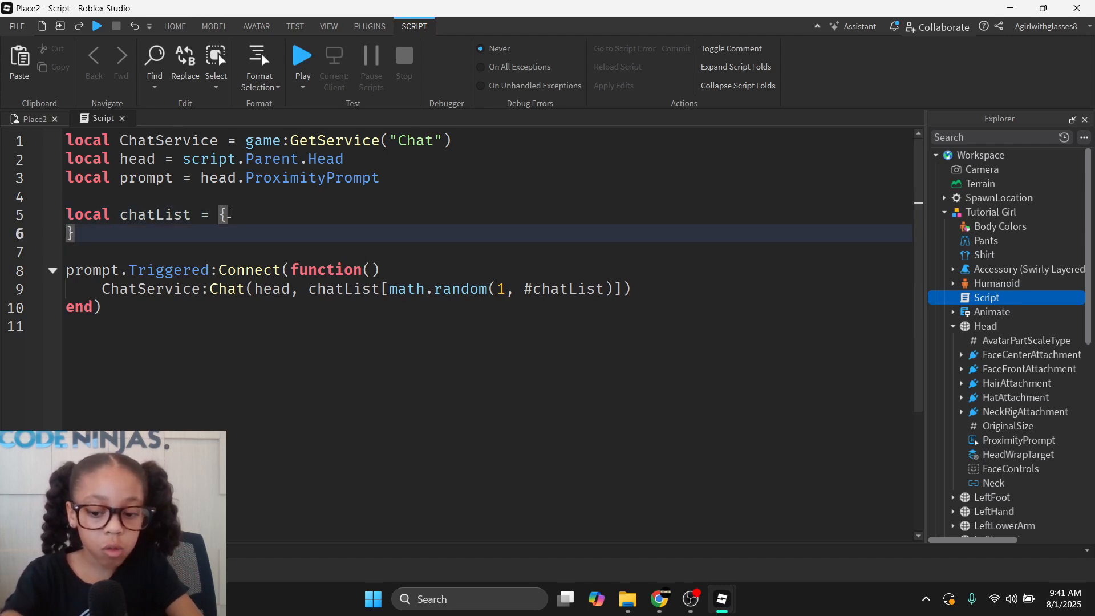
{"action": "key", "text": "BackSpace"}
{"action": "type", "text": "\""}
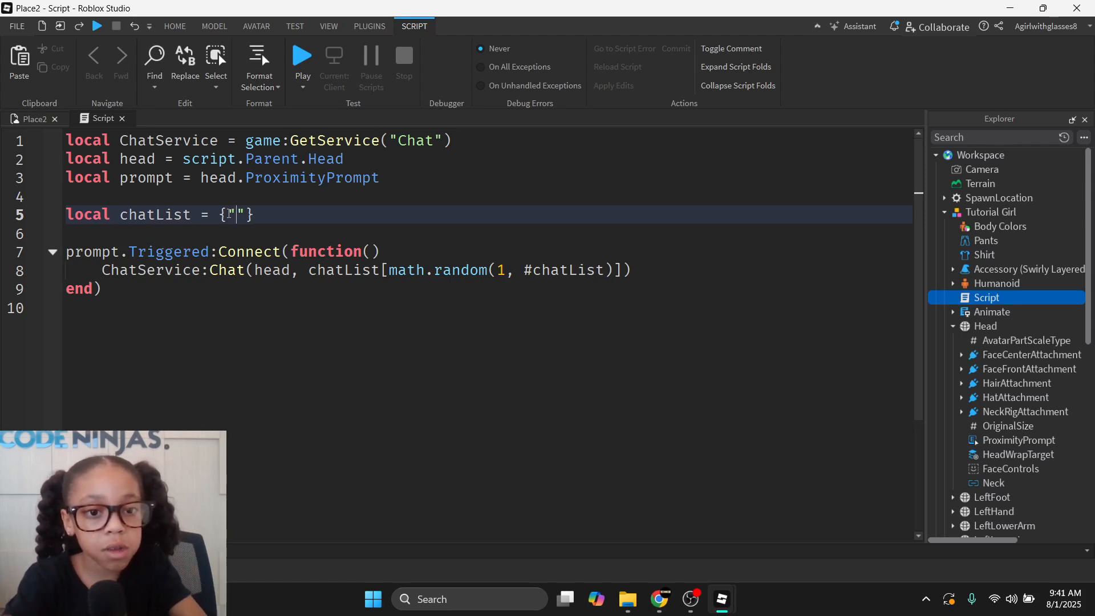
{"action": "type", "text": "Hi"}
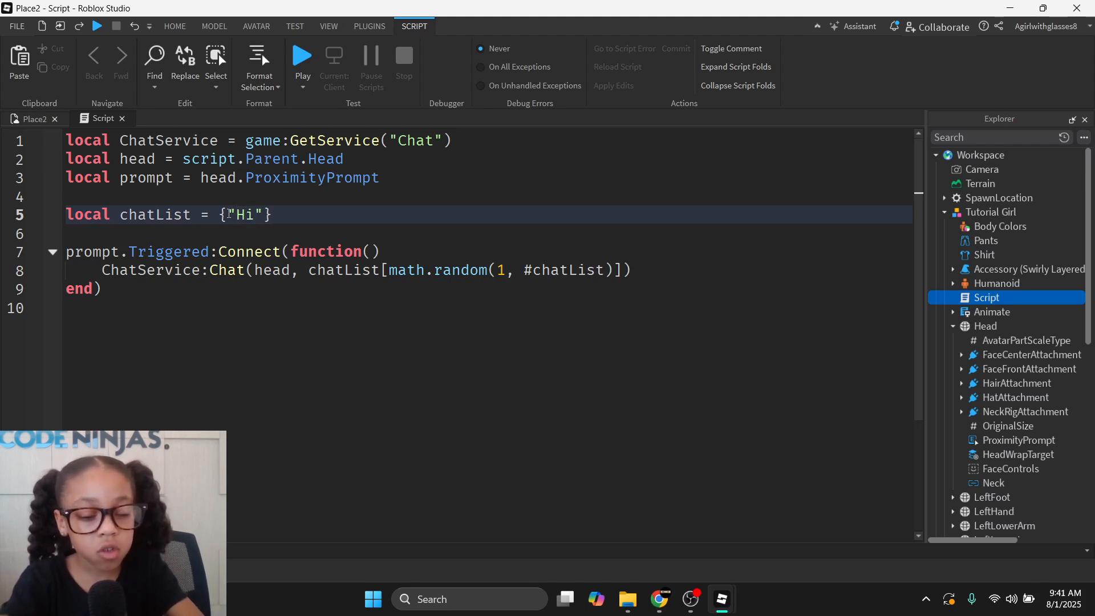
{"action": "type", "text": " there"}
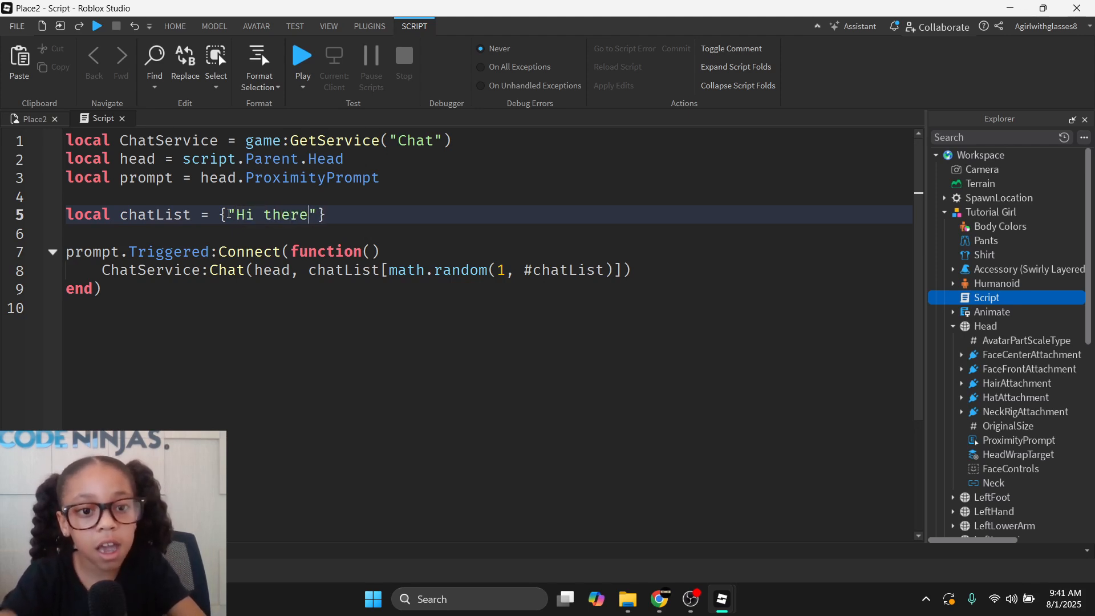
{"action": "type", "text": "!"}
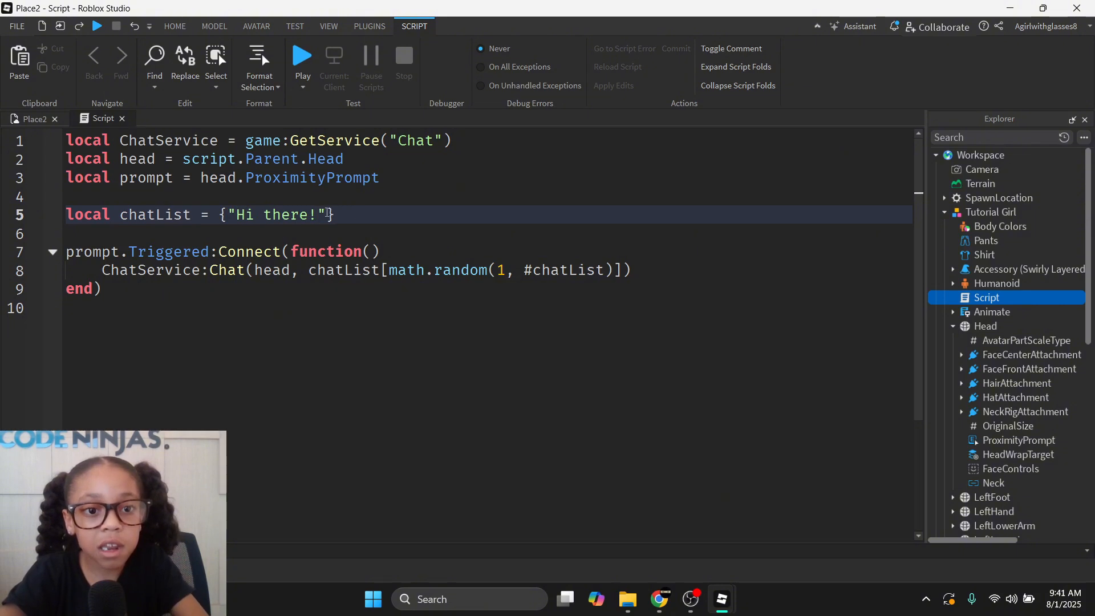
Add "Hello!" as a second, comma-separated string in chatList
{"action": "key", "text": "Right"}
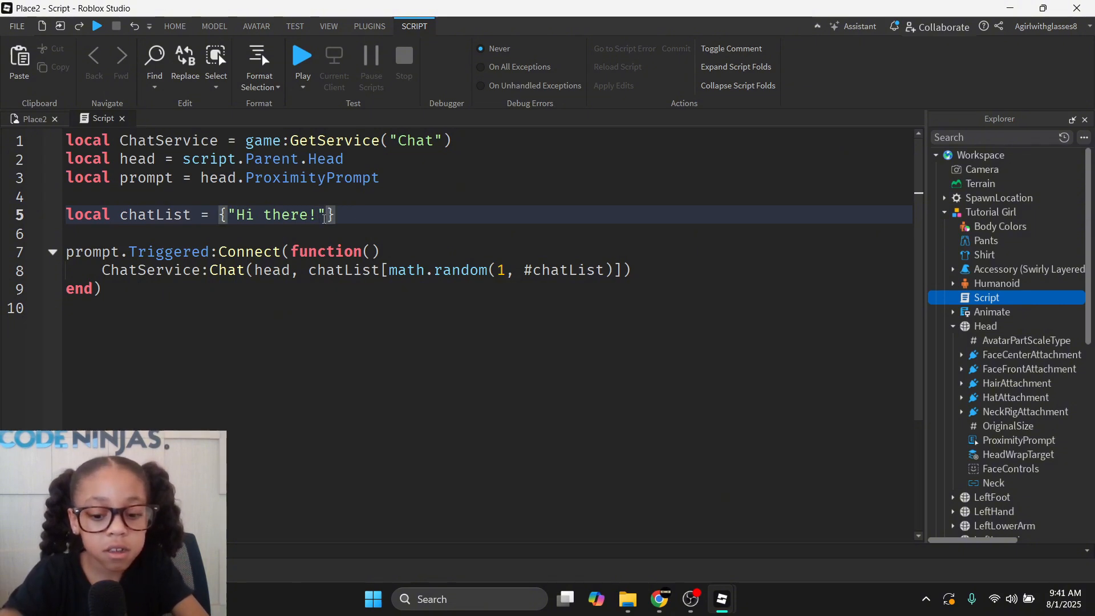
{"action": "type", "text": ","}
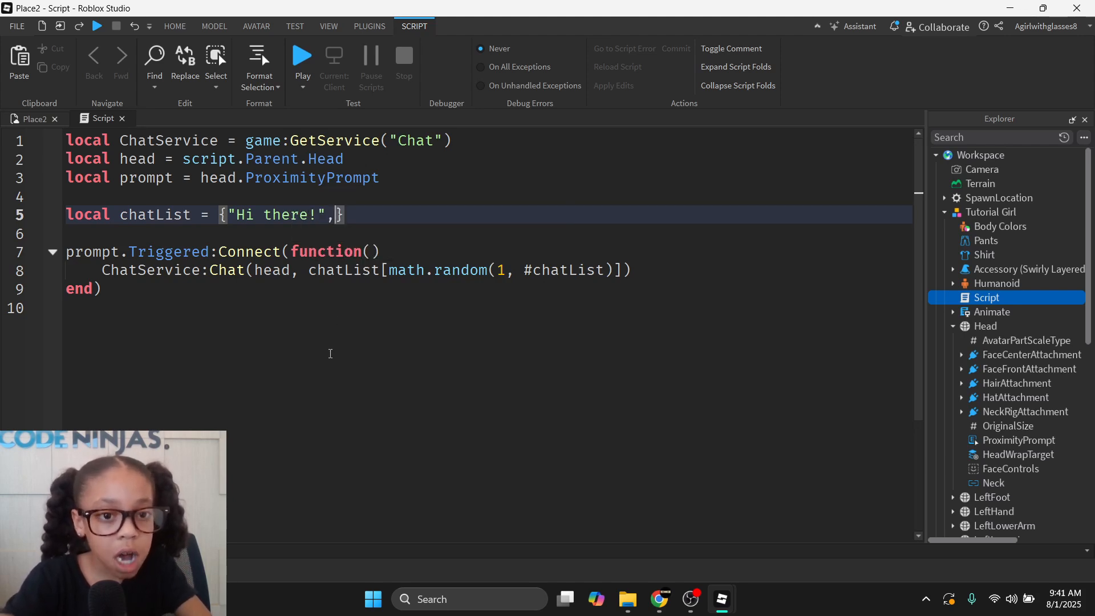
{"action": "type", "text": "there!"}
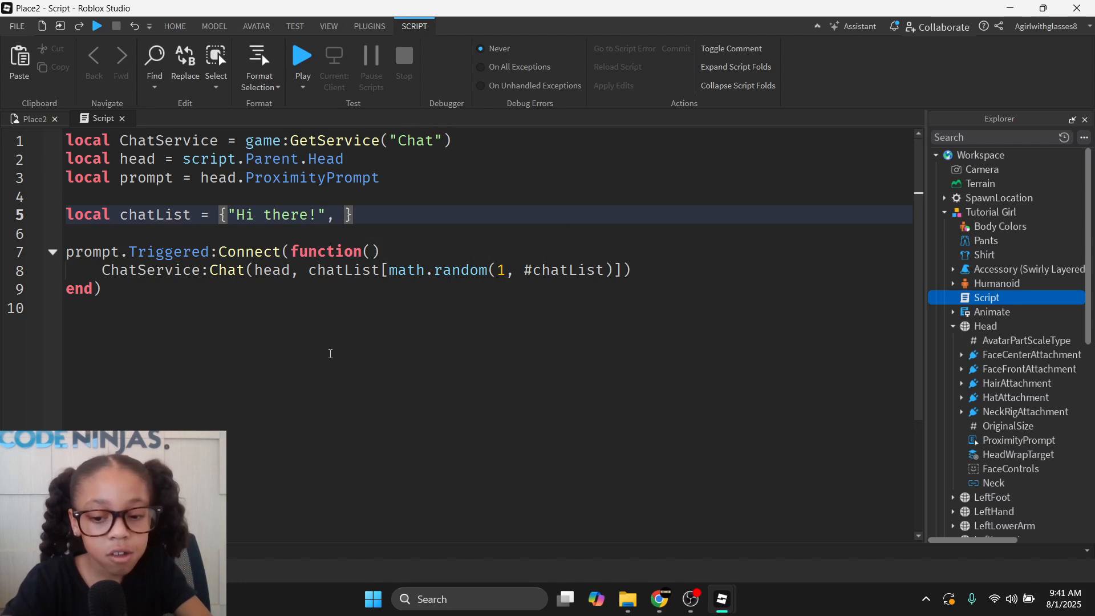
{"action": "type", "text": "\", \""}
{"action": "type", "text": "Hello!"}
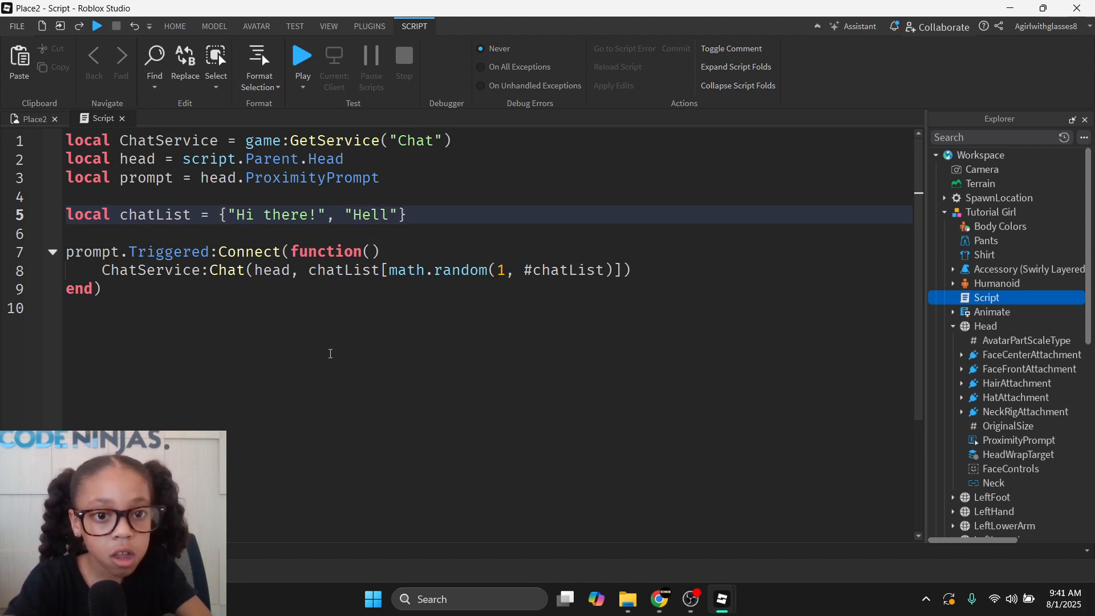
{"action": "left_click", "coordinate": [387, 390]}
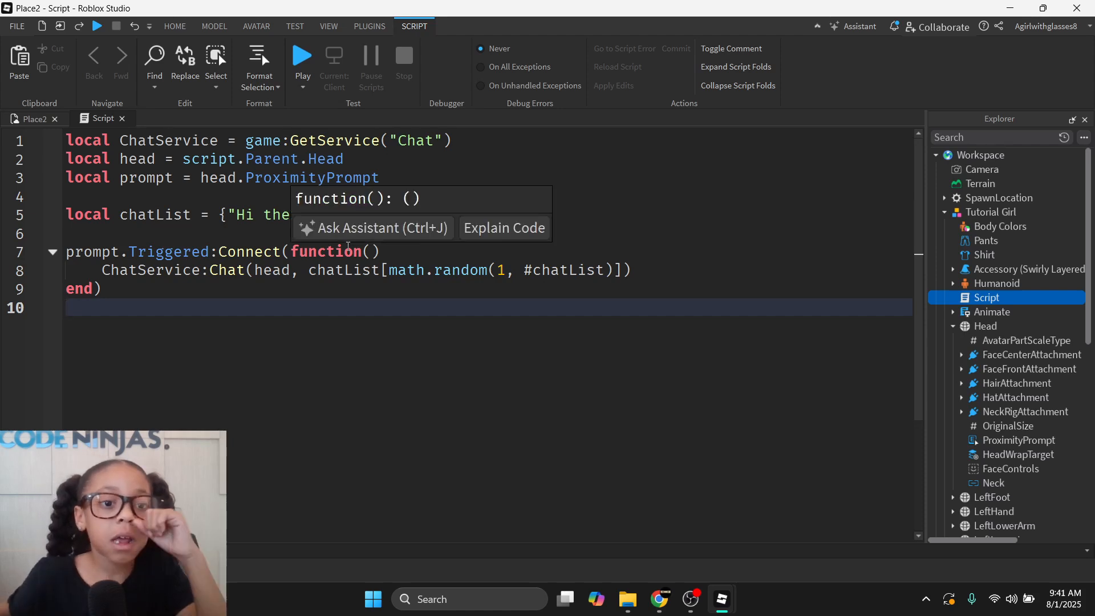
{"action": "mouse_move", "coordinate": [255, 243]}
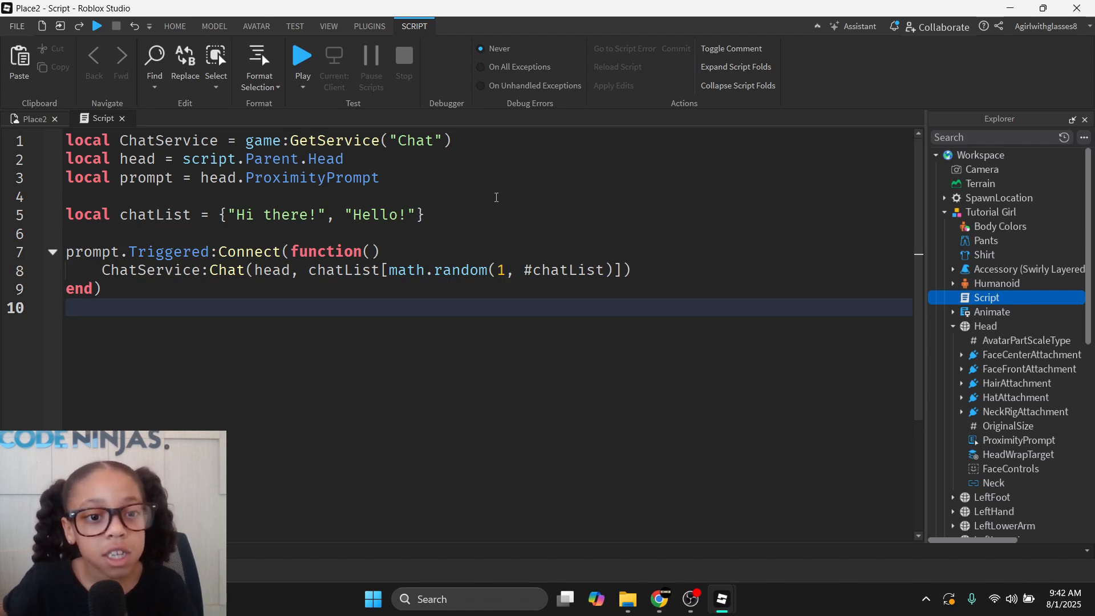
{"action": "right_click", "coordinate": [294, 182]}
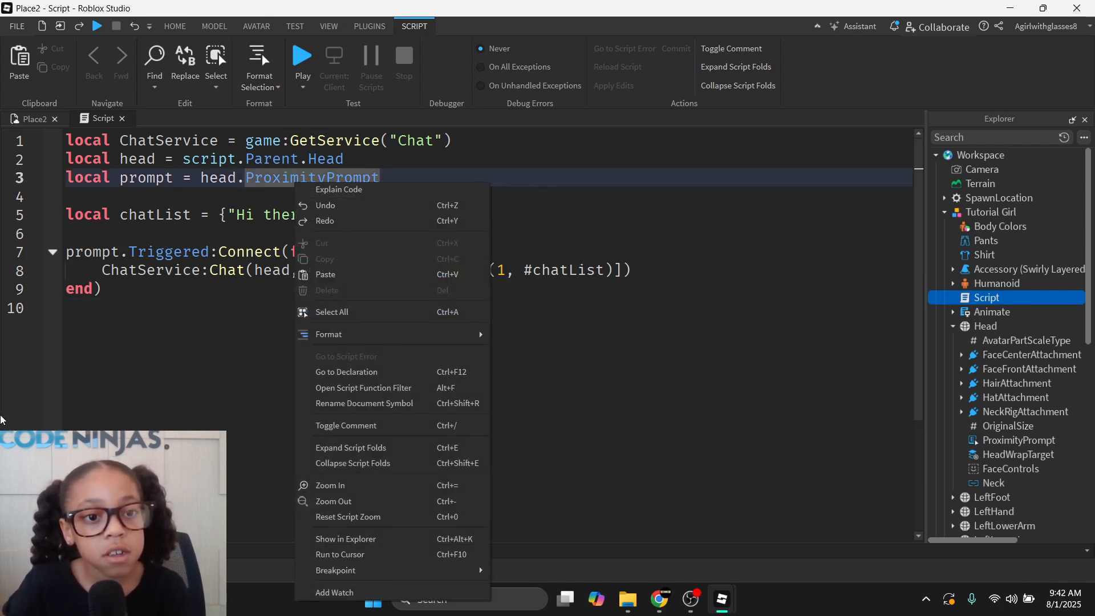
{"action": "left_click", "coordinate": [117, 432]}
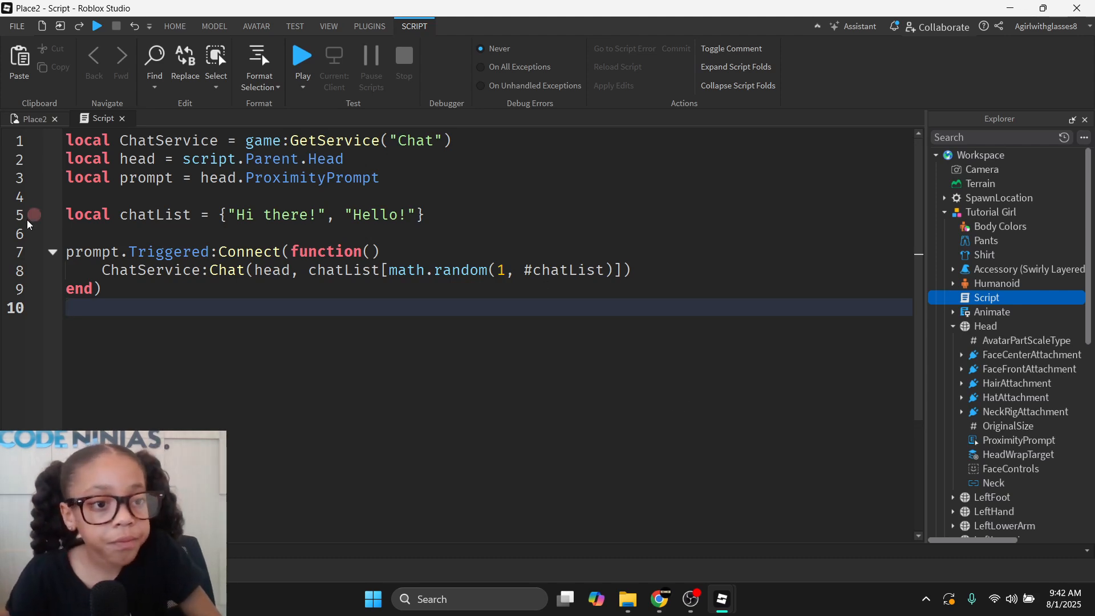
Start a playtest and walk the avatar up to Tutorial Girl until her Talk prompt is in range
{"action": "left_click", "coordinate": [303, 57]}
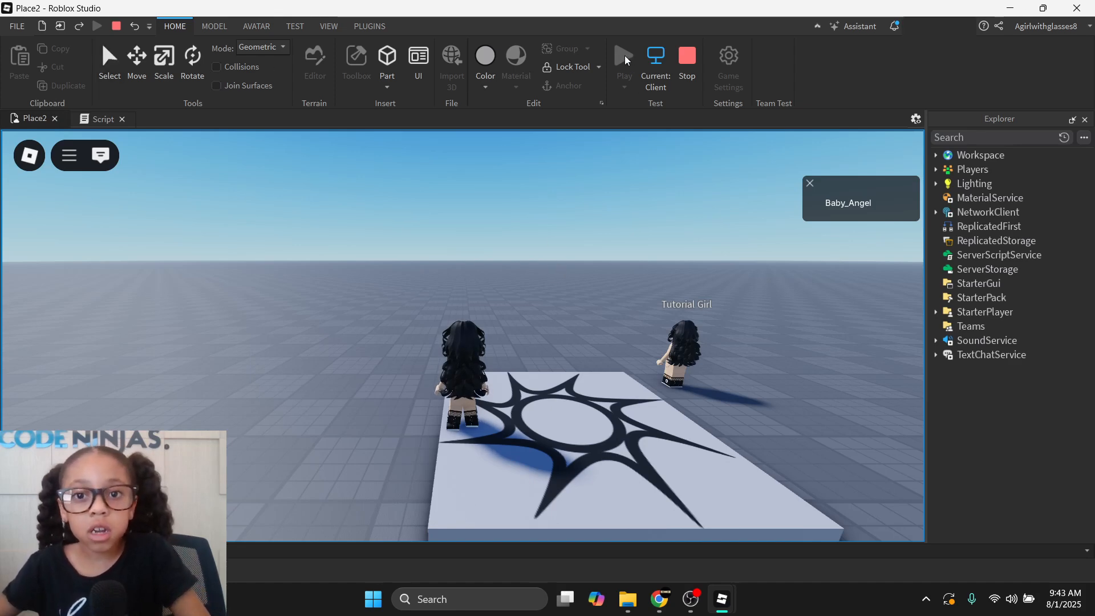
{"action": "key", "text": "s"}
{"action": "key", "text": "d"}
{"action": "key", "text": "a"}
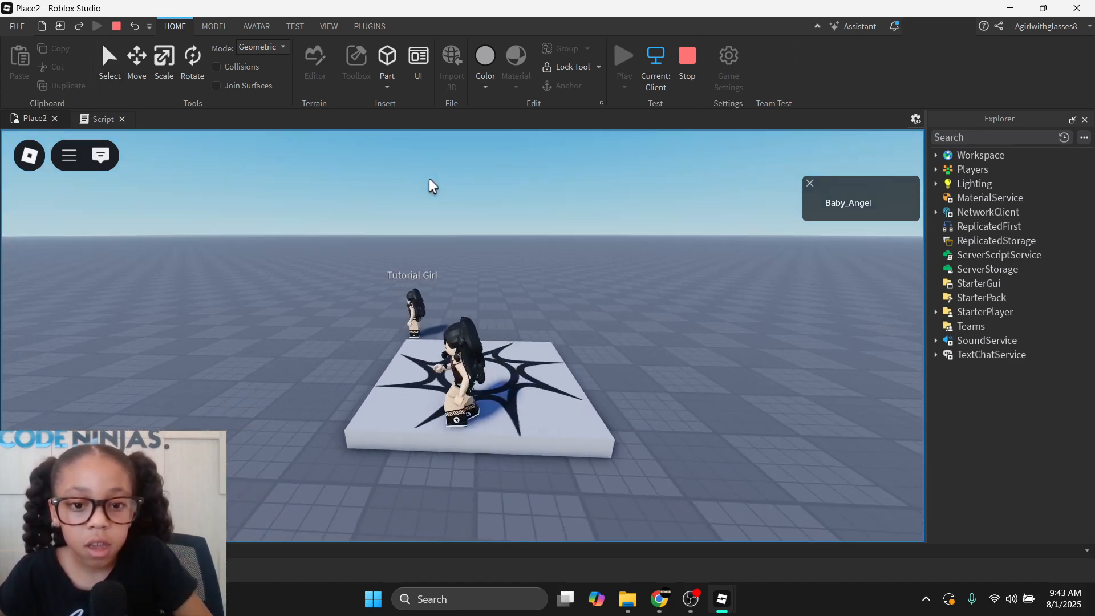
{"action": "key", "text": "Right"}
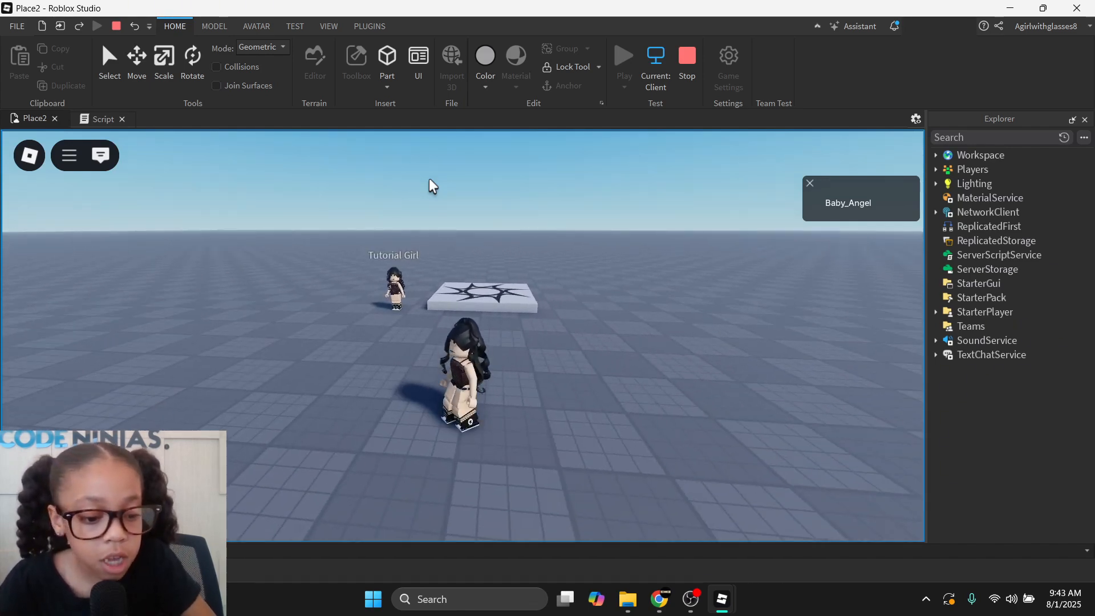
{"action": "key", "text": "w"}
{"action": "key", "text": "w"}
{"action": "right_click_drag", "start_coordinate": [430, 180], "coordinate": [429, 180]}
{"action": "key", "text": "w"}
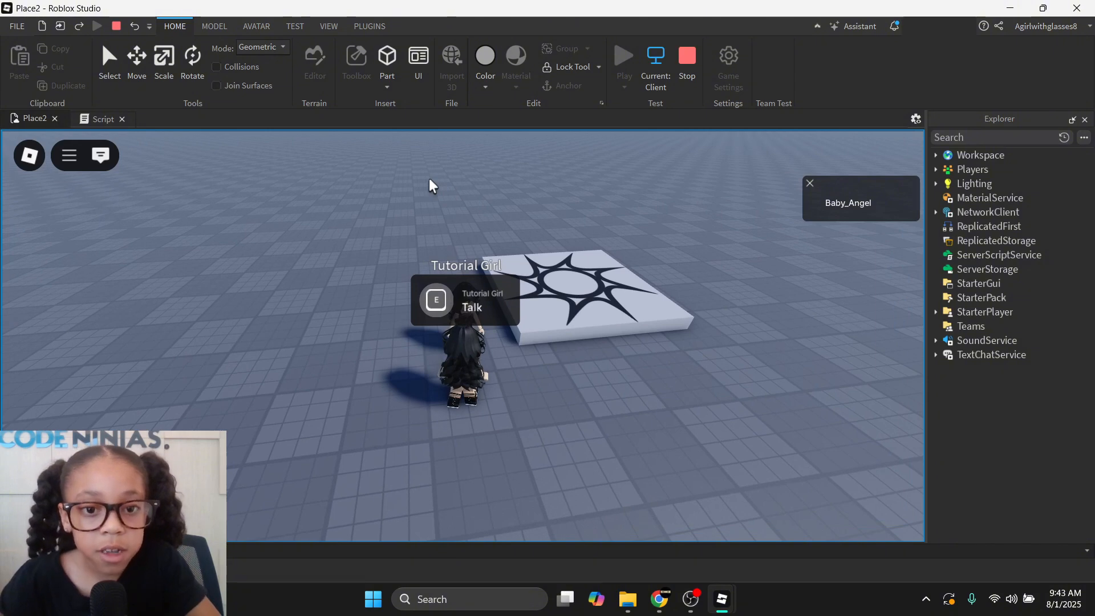
Trigger Tutorial Girl's Talk prompt repeatedly to test the random chat lines from several viewing angles
{"action": "right_click_drag", "start_coordinate": [552, 162], "coordinate": [552, 162]}
{"action": "key", "text": "e"}
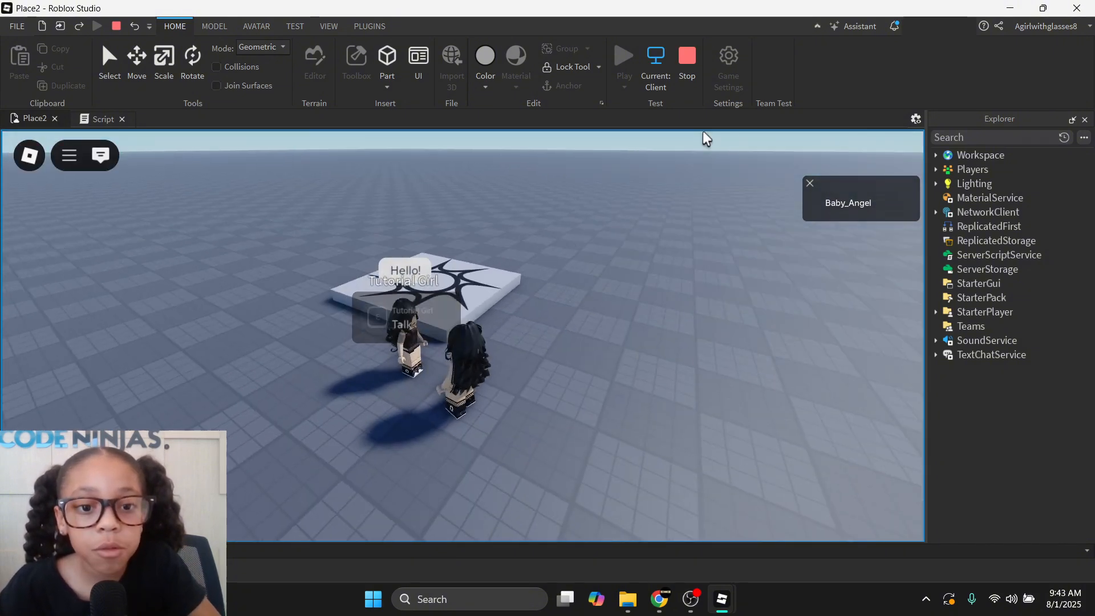
{"action": "key", "text": "e"}
{"action": "key", "text": "e"}
{"action": "key", "text": "e"}
{"action": "key", "text": "e"}
{"action": "right_click_drag", "start_coordinate": [620, 218], "coordinate": [621, 232]}
{"action": "key", "text": "e"}
{"action": "key", "text": "e"}
{"action": "right_click_drag", "start_coordinate": [618, 223], "coordinate": [618, 224]}
Open the in-game chat window and its message field, close it again, and stop the playtest
{"action": "left_click", "coordinate": [102, 156]}
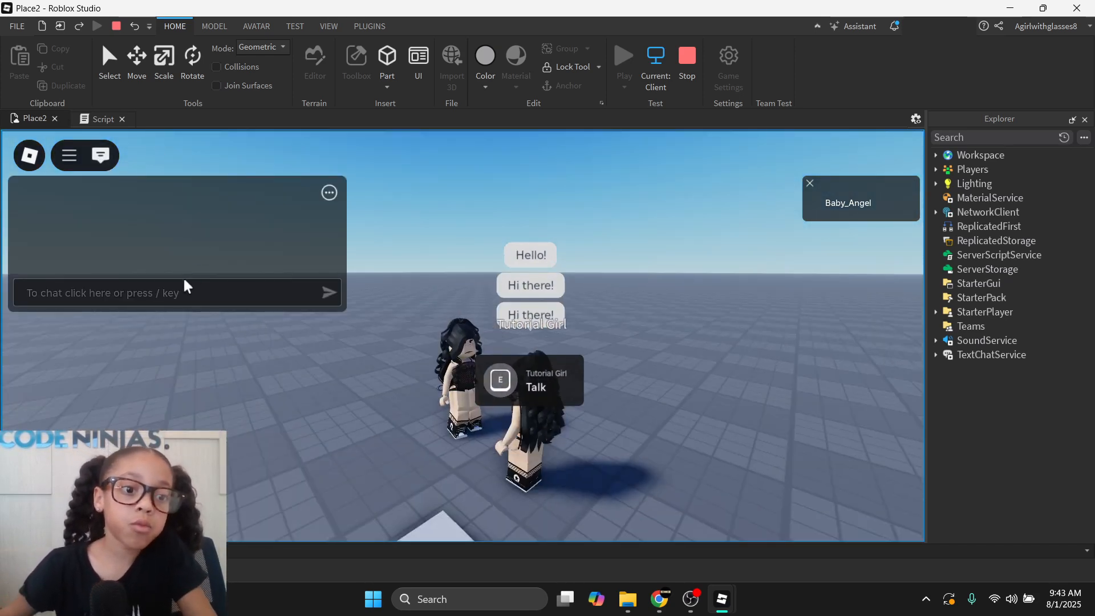
{"action": "left_click", "coordinate": [154, 290]}
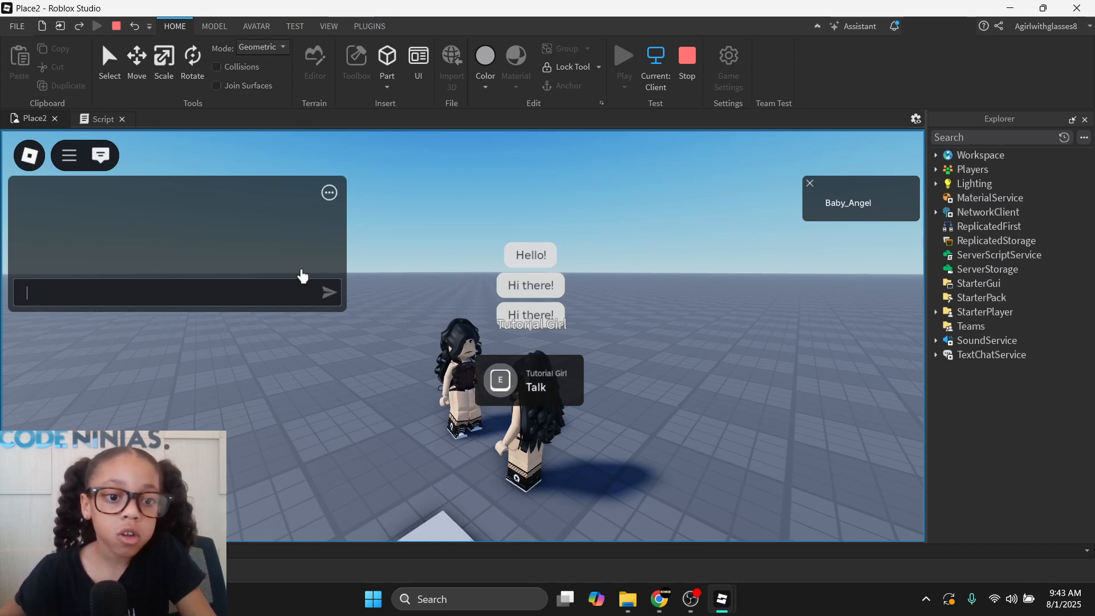
{"action": "left_click", "coordinate": [89, 149]}
{"action": "left_click", "coordinate": [91, 152]}
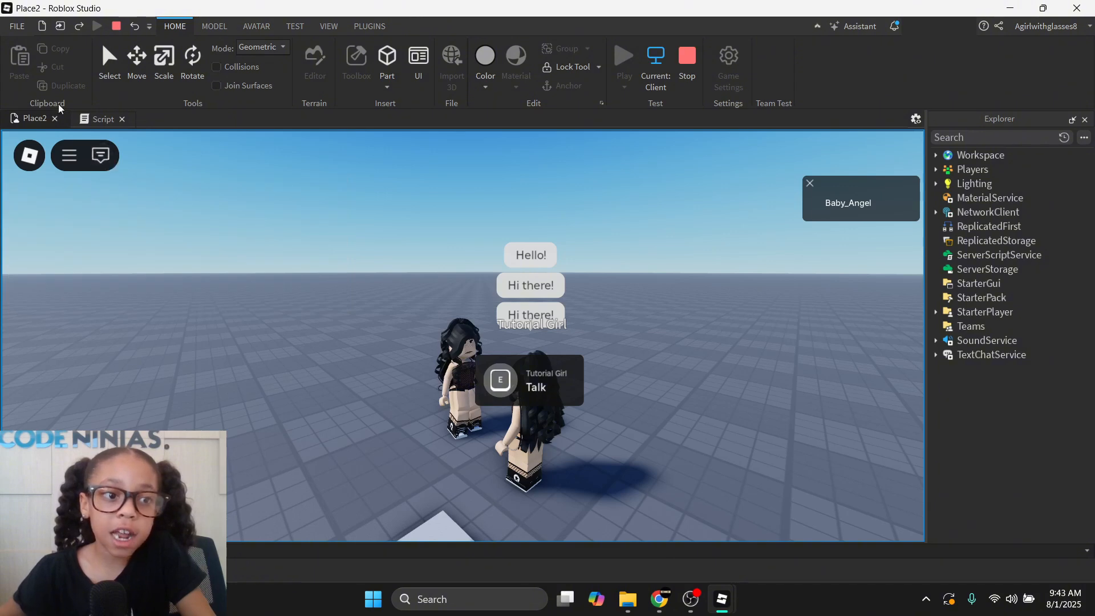
{"action": "left_click", "coordinate": [116, 26]}
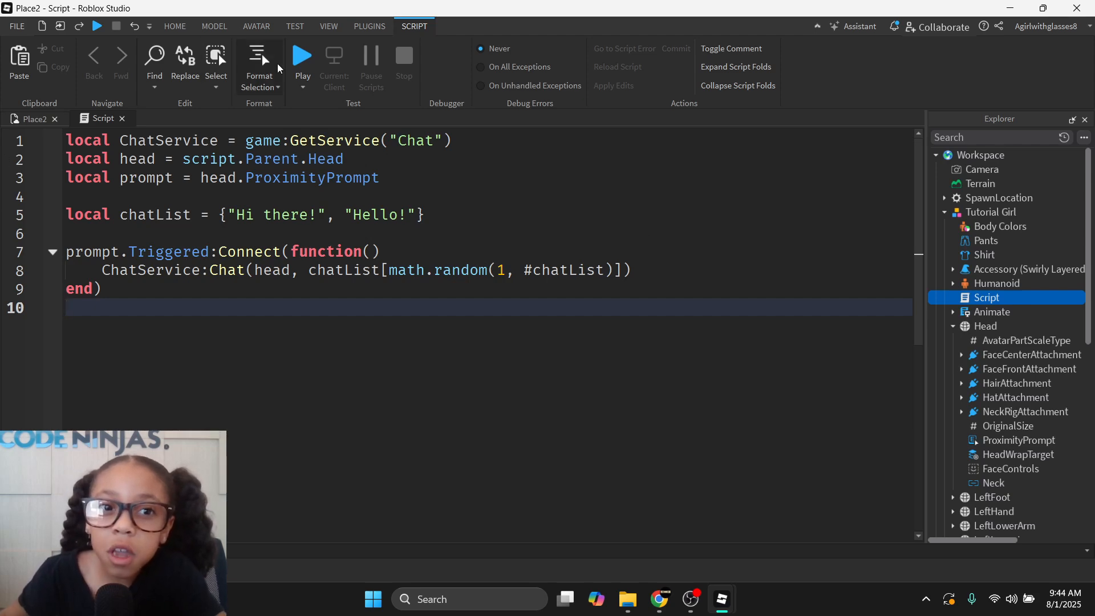
Start another playtest, walk across the spawn platform to Tutorial Girl, and trigger her Talk prompt
{"action": "left_click", "coordinate": [299, 57]}
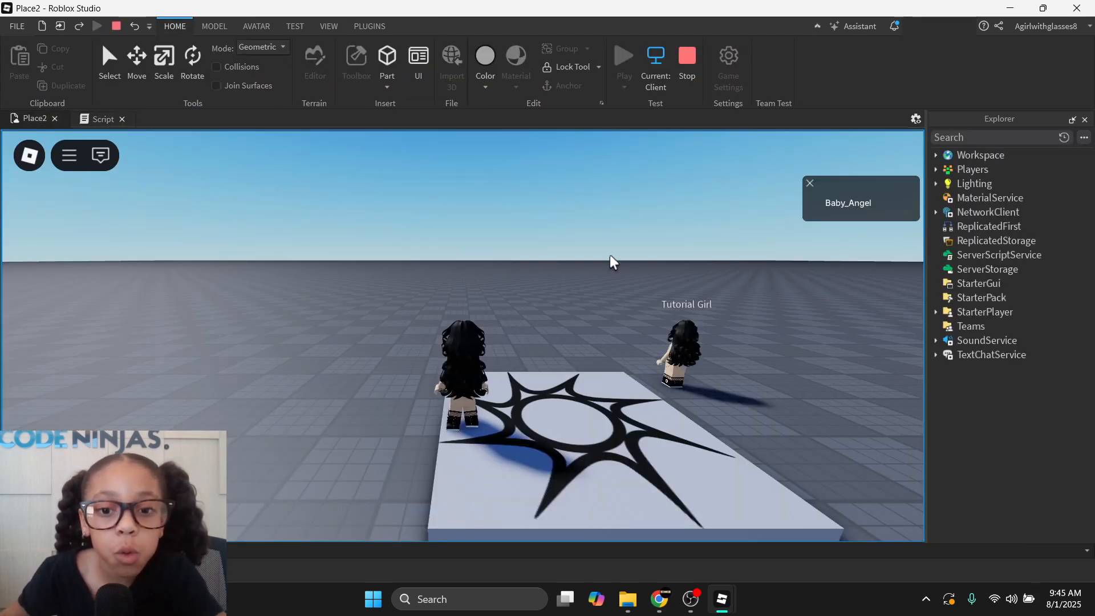
{"action": "right_click_drag", "start_coordinate": [610, 255], "coordinate": [610, 255]}
{"action": "key", "text": "a"}
{"action": "key", "text": "w"}
{"action": "key", "text": "w"}
{"action": "right_click_drag", "start_coordinate": [576, 139], "coordinate": [576, 139]}
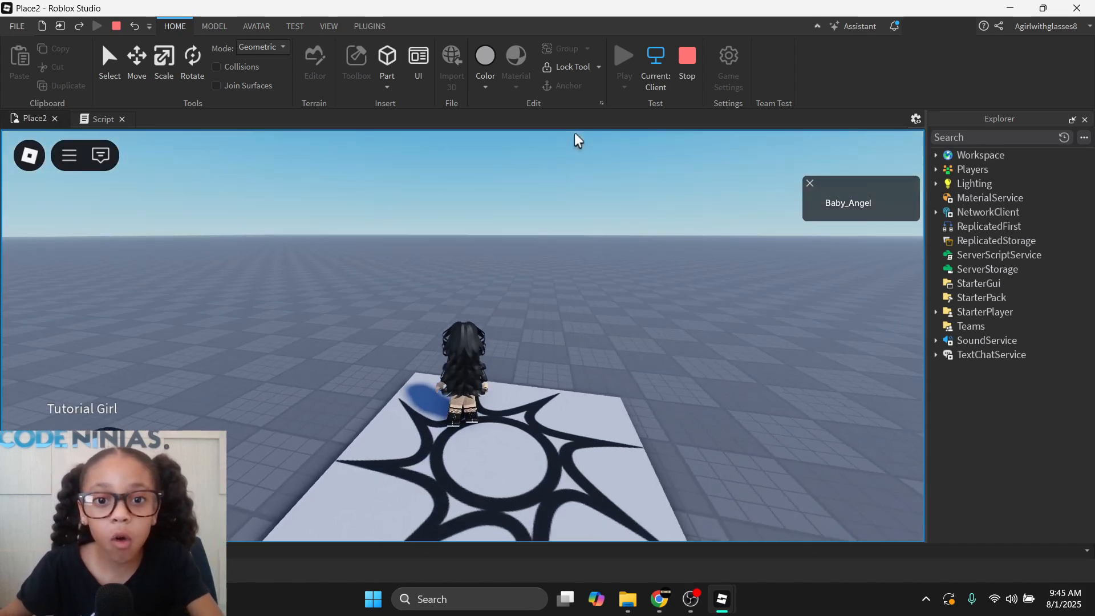
{"action": "right_click_drag", "start_coordinate": [501, 234], "coordinate": [500, 234]}
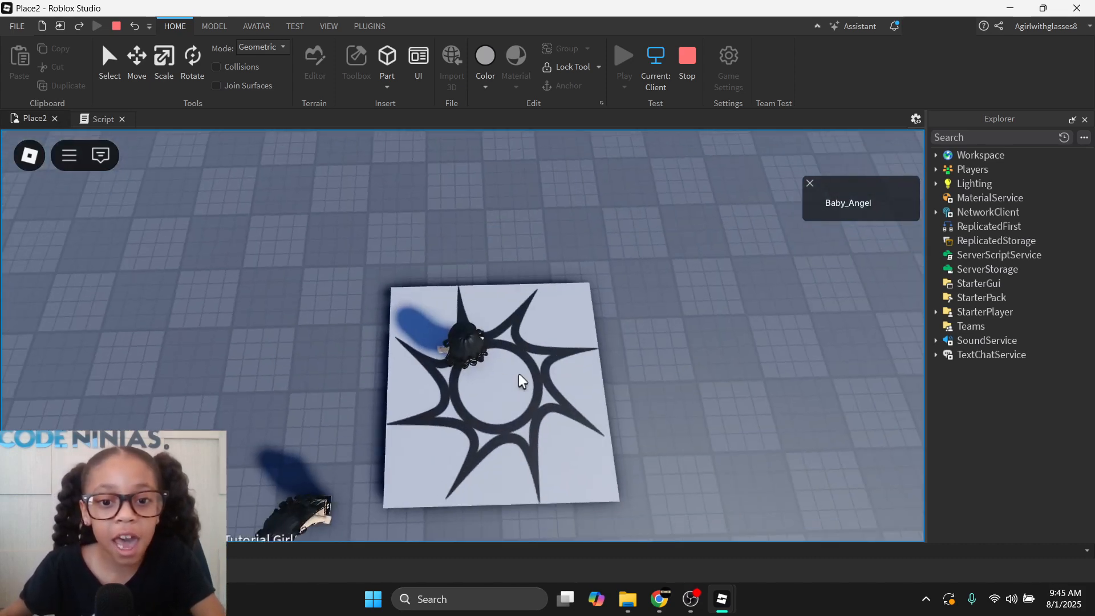
{"action": "right_click_drag", "start_coordinate": [525, 366], "coordinate": [526, 366]}
{"action": "key", "text": "w"}
{"action": "key", "text": "e"}
{"action": "right_click_drag", "start_coordinate": [627, 366], "coordinate": [628, 366]}
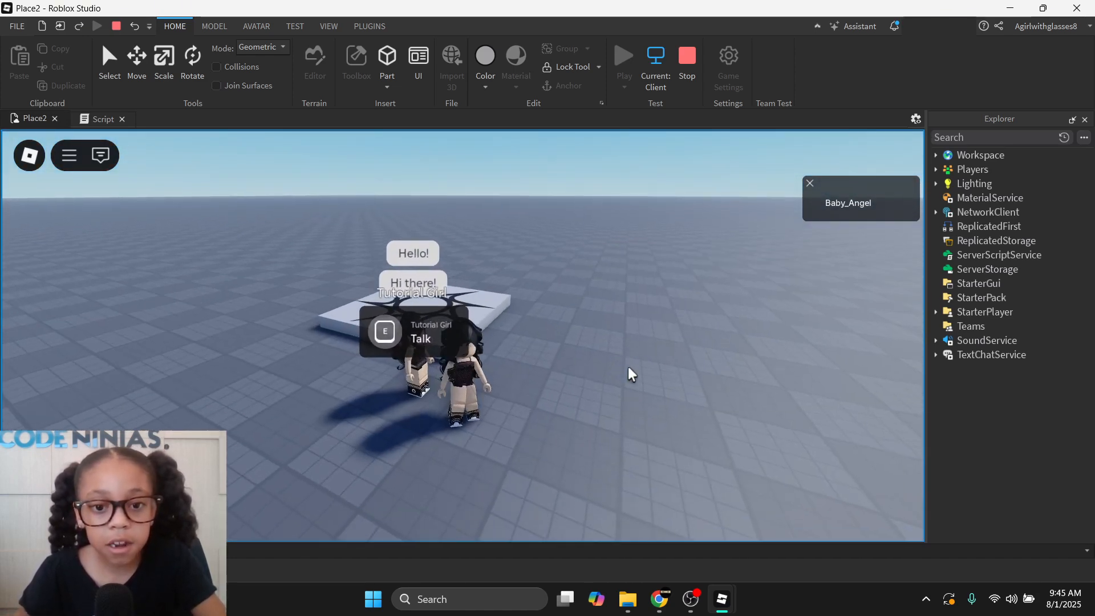
Walk around Tutorial Girl to check her chat bubbles and prompt from different sides, and end the playtest
{"action": "key", "text": "s"}
{"action": "right_click_drag", "start_coordinate": [625, 439], "coordinate": [625, 439]}
{"action": "key", "text": "w"}
{"action": "key", "text": "w"}
{"action": "key", "text": "w"}
{"action": "key", "text": "w"}
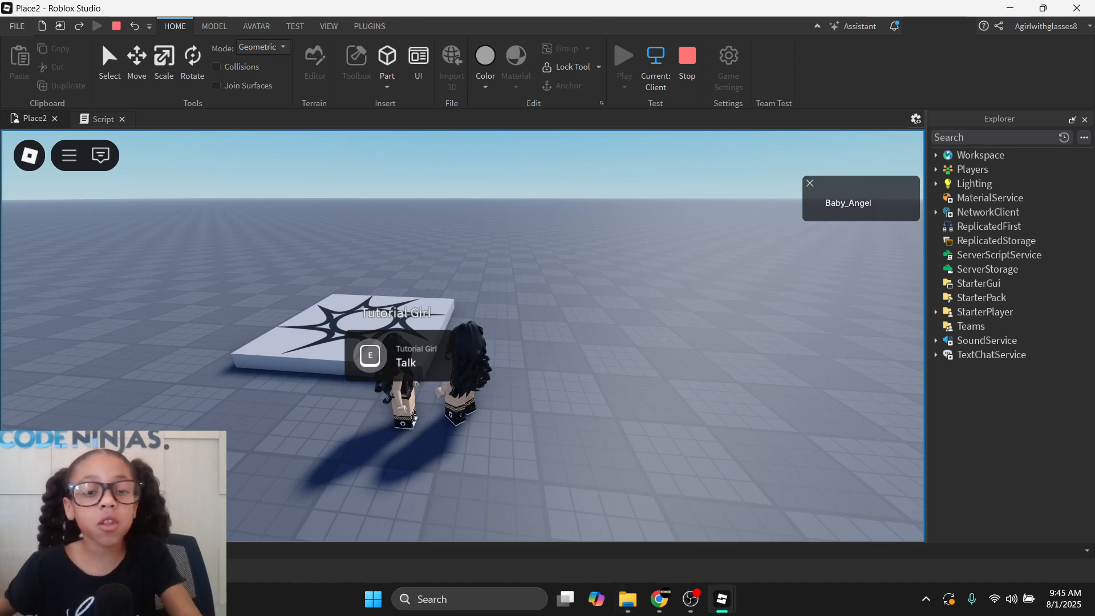
{"action": "right_click_drag", "start_coordinate": [747, 364], "coordinate": [747, 363]}
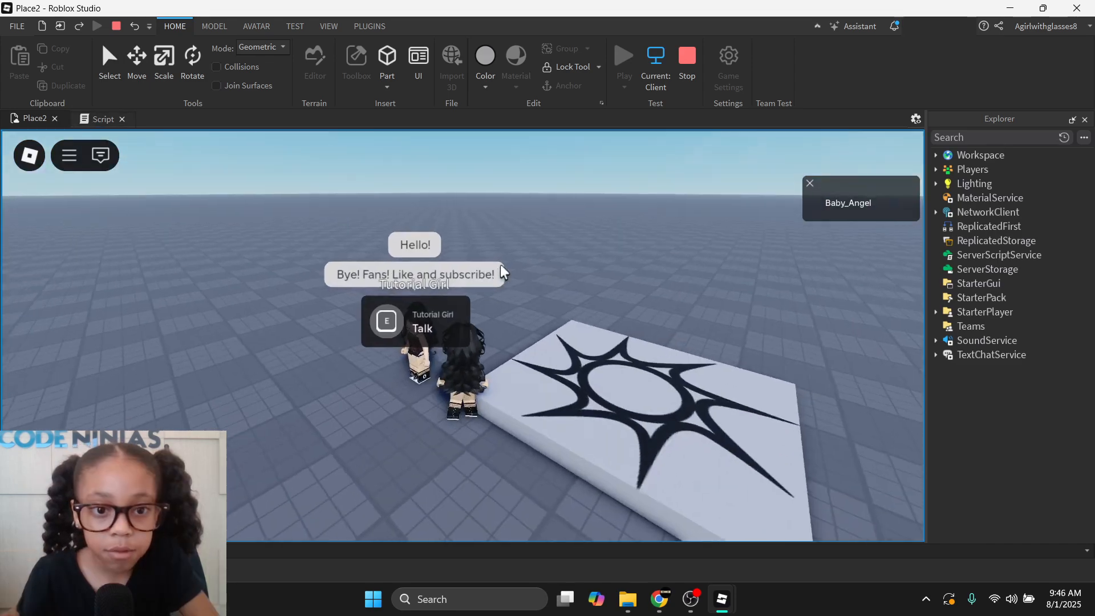
{"action": "key", "text": "a"}
{"action": "right_click_drag", "start_coordinate": [500, 266], "coordinate": [501, 266]}
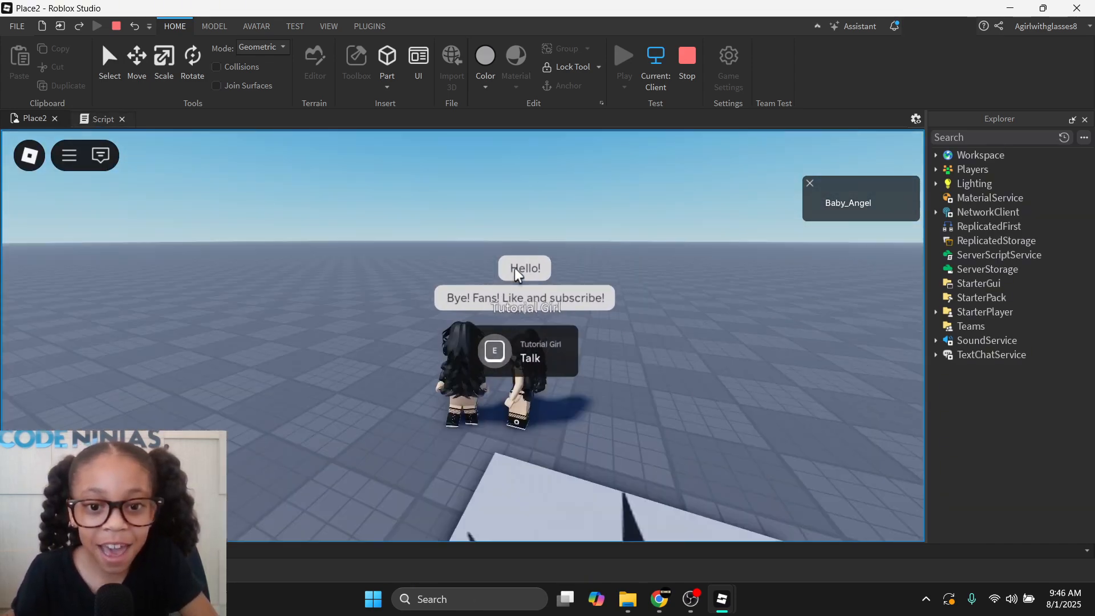
{"action": "key", "text": "shift+F5"}
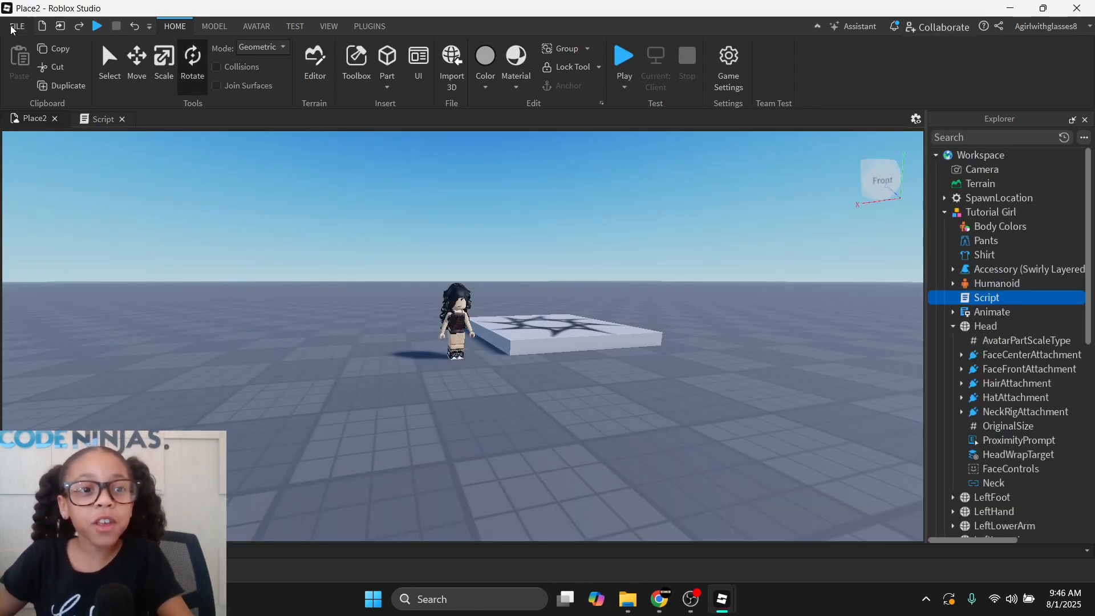
{"action": "right_click_drag", "start_coordinate": [735, 347], "coordinate": [733, 345]}
{"action": "scroll", "coordinate": [735, 348], "scroll_direction": "up", "scroll_amount": 4}
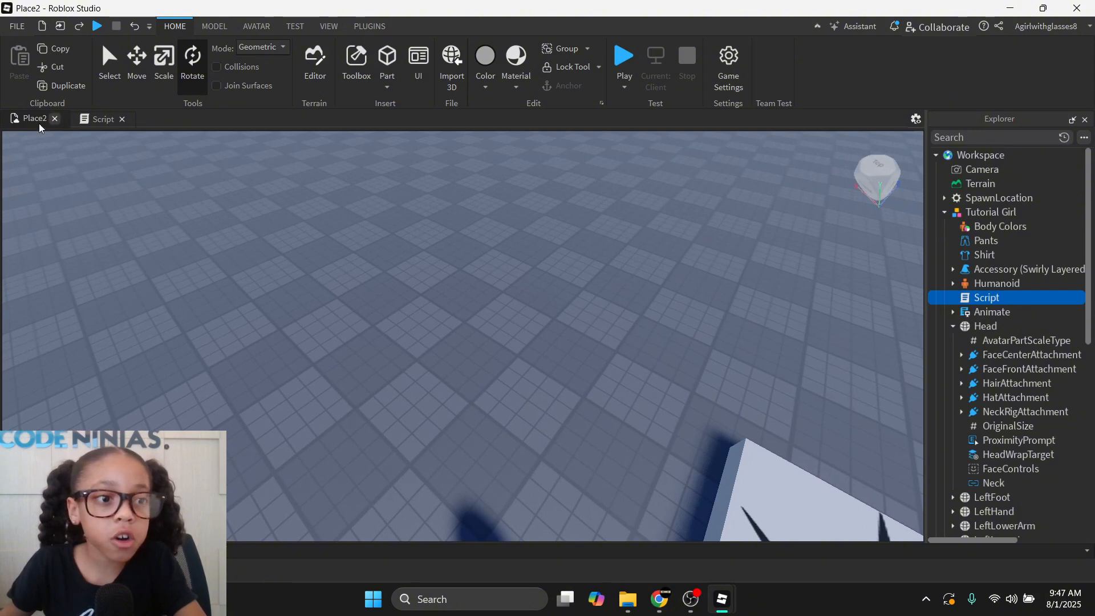
Start saving the place to Roblox and name the game "Tutorial World"
{"action": "left_click", "coordinate": [10, 26]}
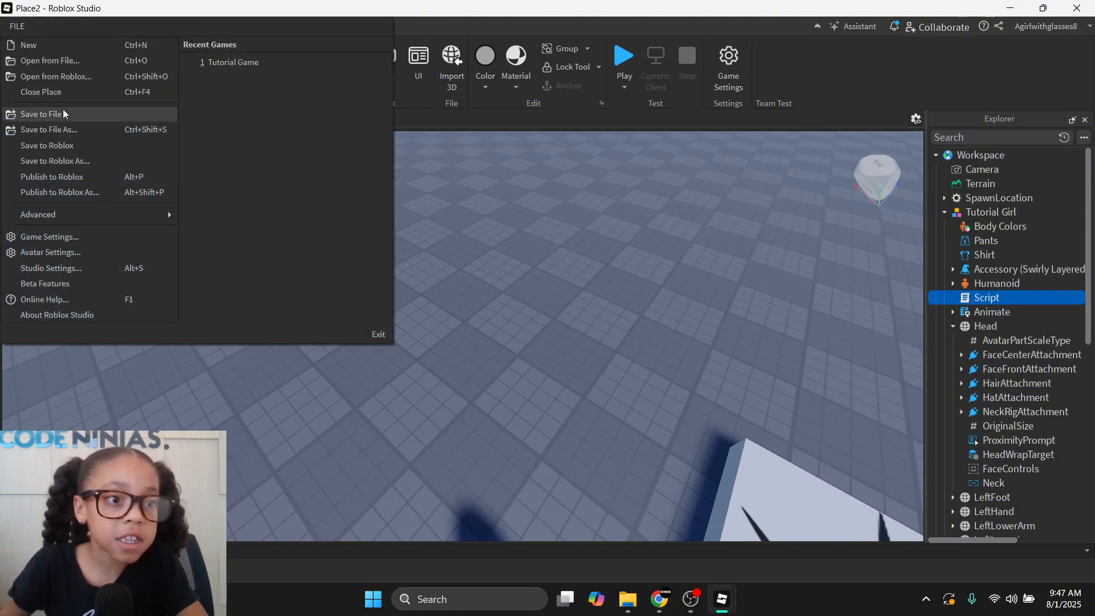
{"action": "left_click", "coordinate": [58, 147]}
{"action": "left_click", "coordinate": [586, 90]}
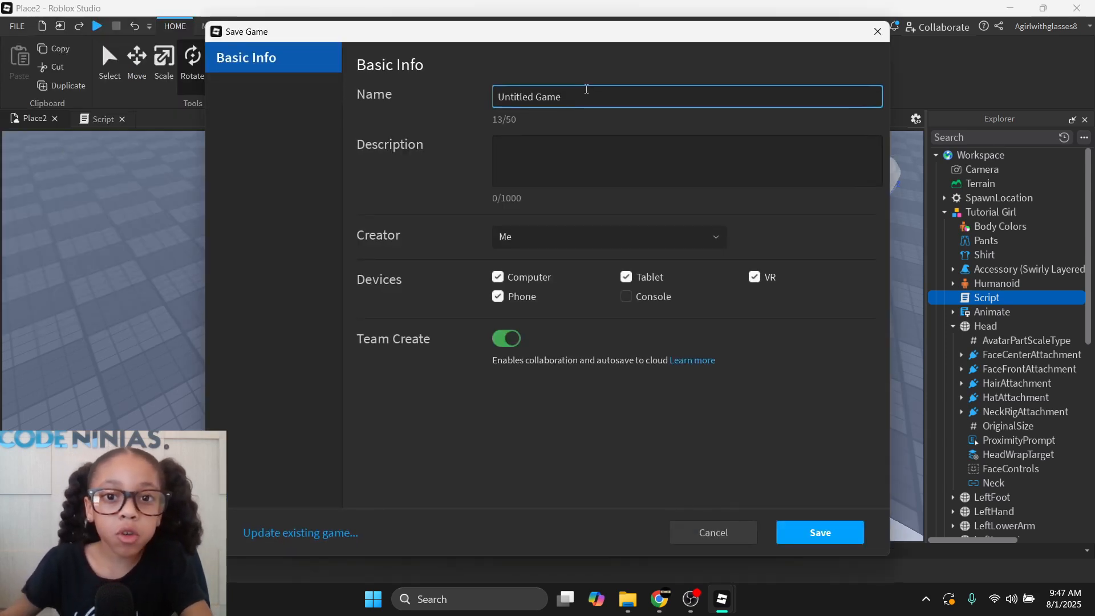
{"action": "key", "text": "BackSpace"}
{"action": "key", "text": "BackSpace"}
{"action": "key", "text": "BackSpace"}
{"action": "key", "text": "BackSpace"}
{"action": "key", "text": "BackSpace"}
{"action": "key", "text": "BackSpace"}
{"action": "key", "text": "BackSpace"}
{"action": "key", "text": "BackSpace"}
{"action": "key", "text": "BackSpace"}
{"action": "key", "text": "BackSpace"}
{"action": "key", "text": "BackSpace"}
{"action": "key", "text": "BackSpace"}
{"action": "key", "text": "BackSpace"}
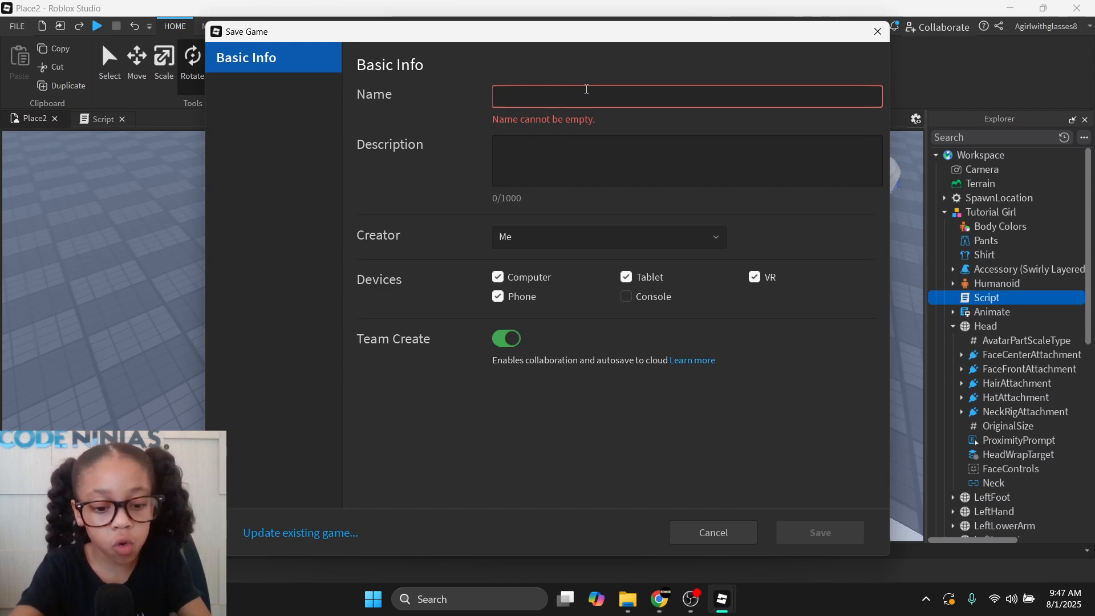
{"action": "type", "text": "Tutori"}
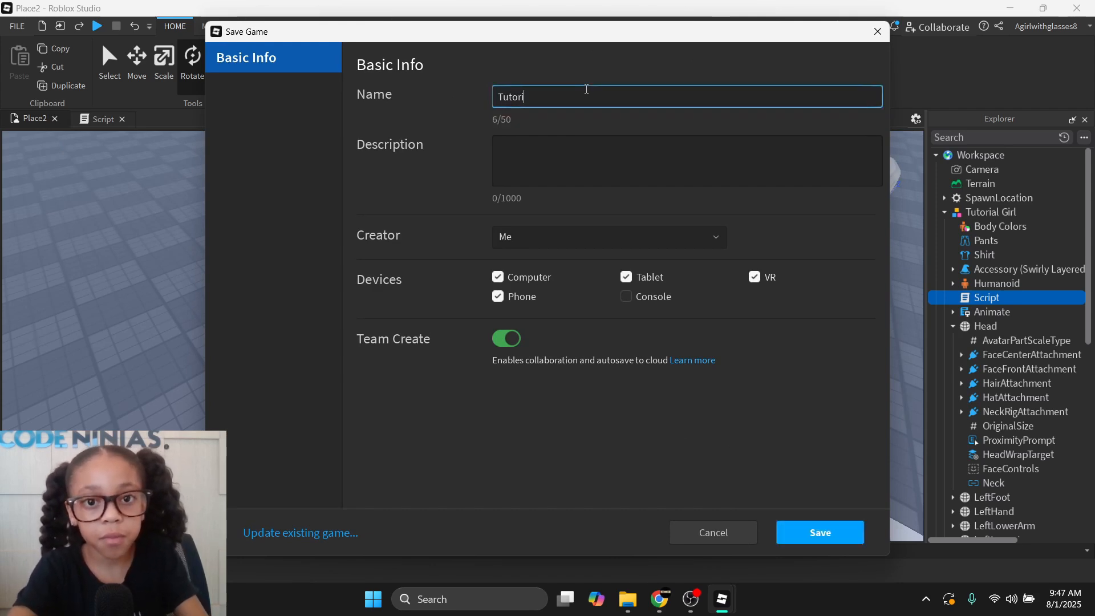
{"action": "type", "text": "al World"}
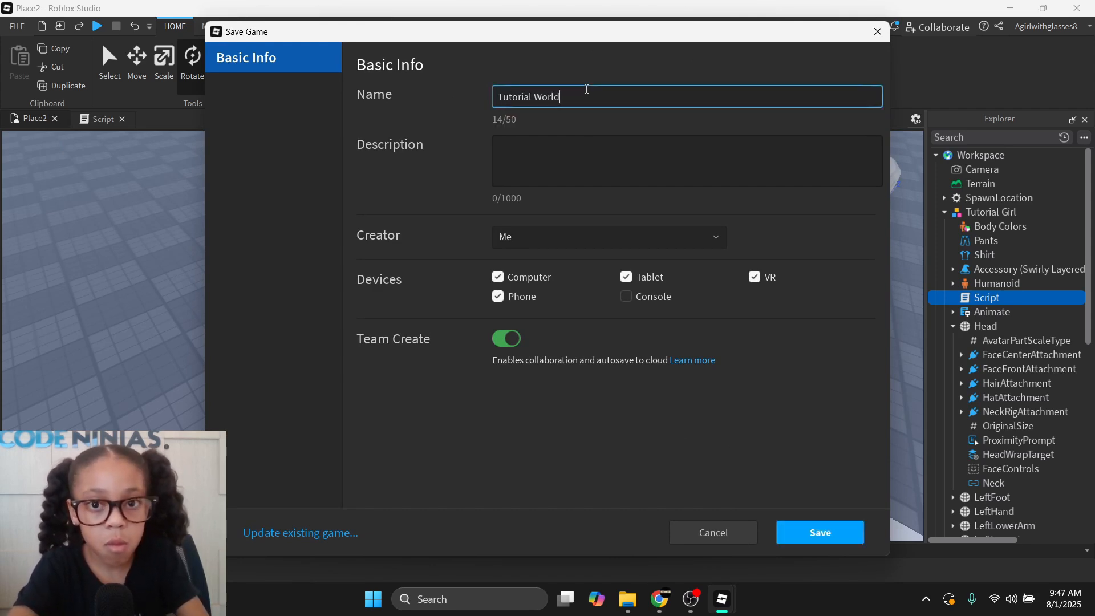
Add Console to the supported devices, save the game to Roblox, and close the comments view
{"action": "left_click", "coordinate": [627, 297]}
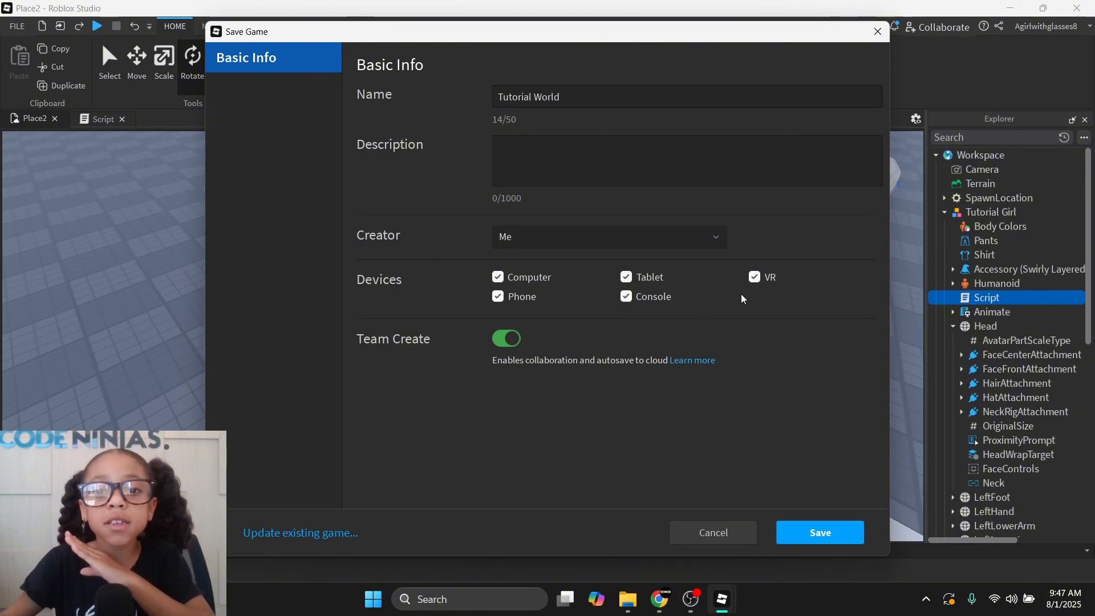
{"action": "left_click", "coordinate": [820, 532]}
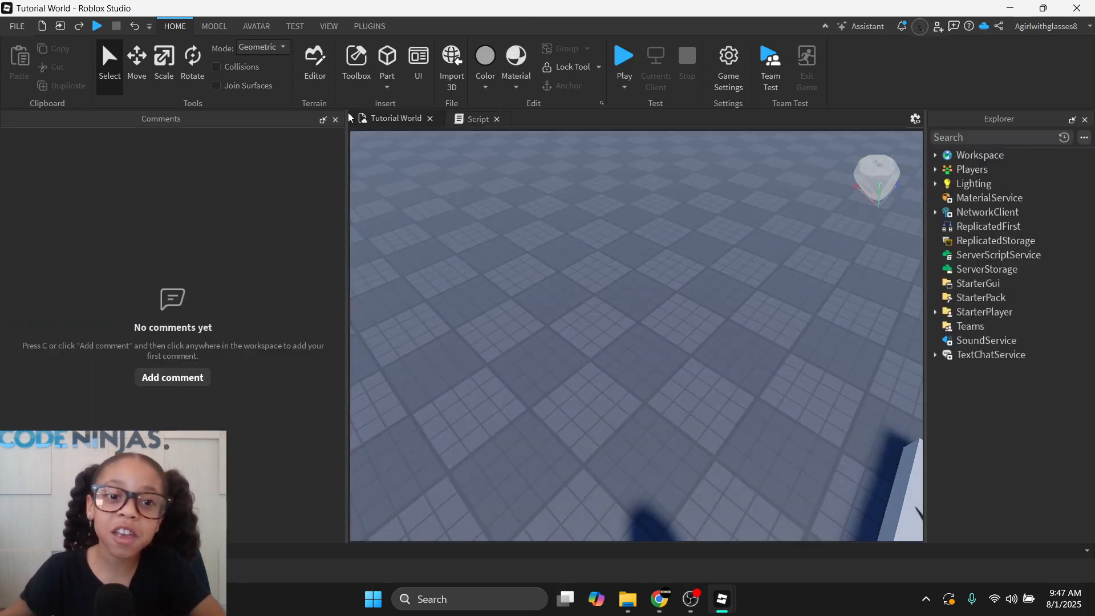
{"action": "left_click", "coordinate": [335, 119]}
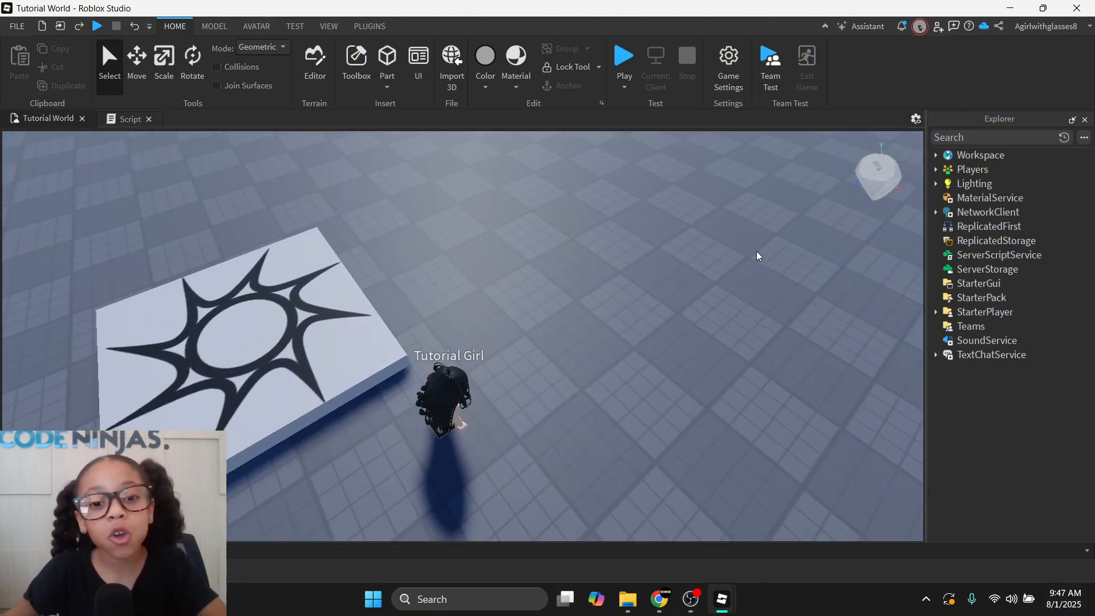
{"action": "left_click", "coordinate": [16, 26]}
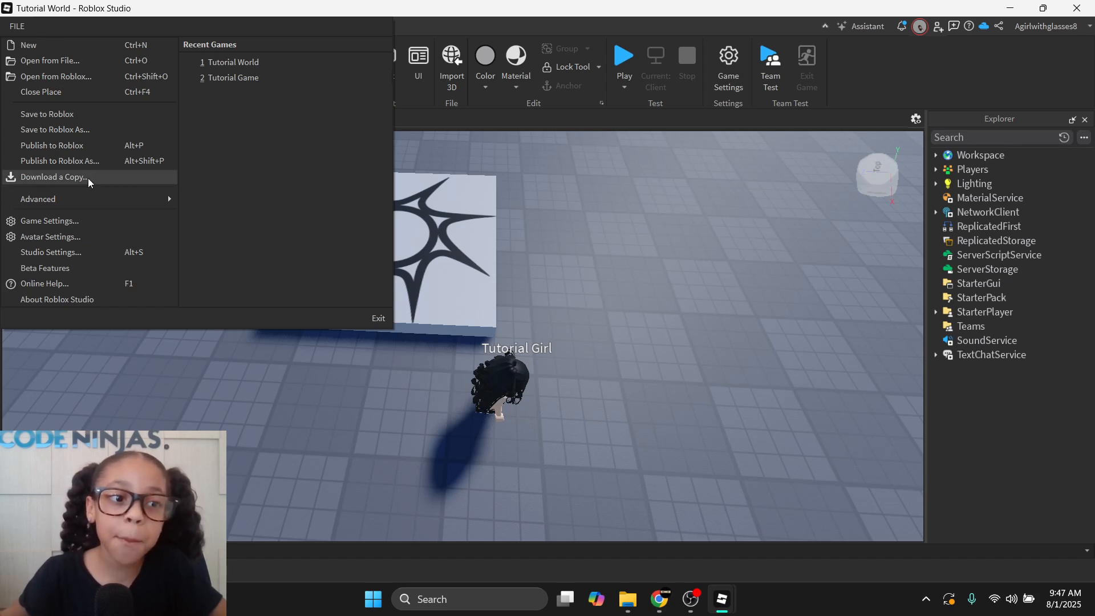
{"action": "left_click", "coordinate": [582, 242]}
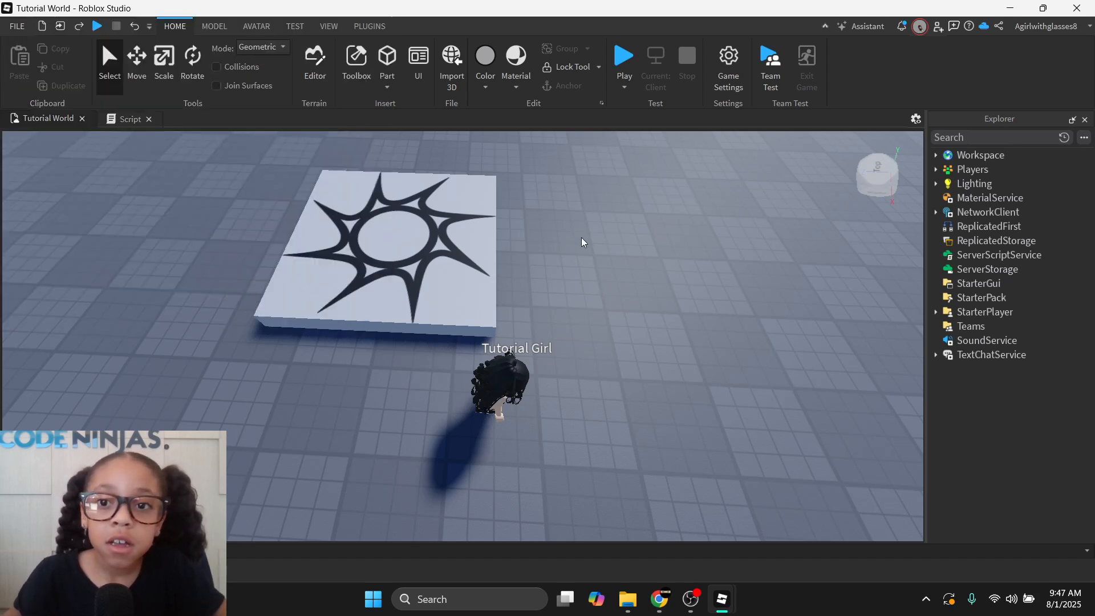
Open the game settings and enable the microphone in the communication options
{"action": "left_click", "coordinate": [726, 62]}
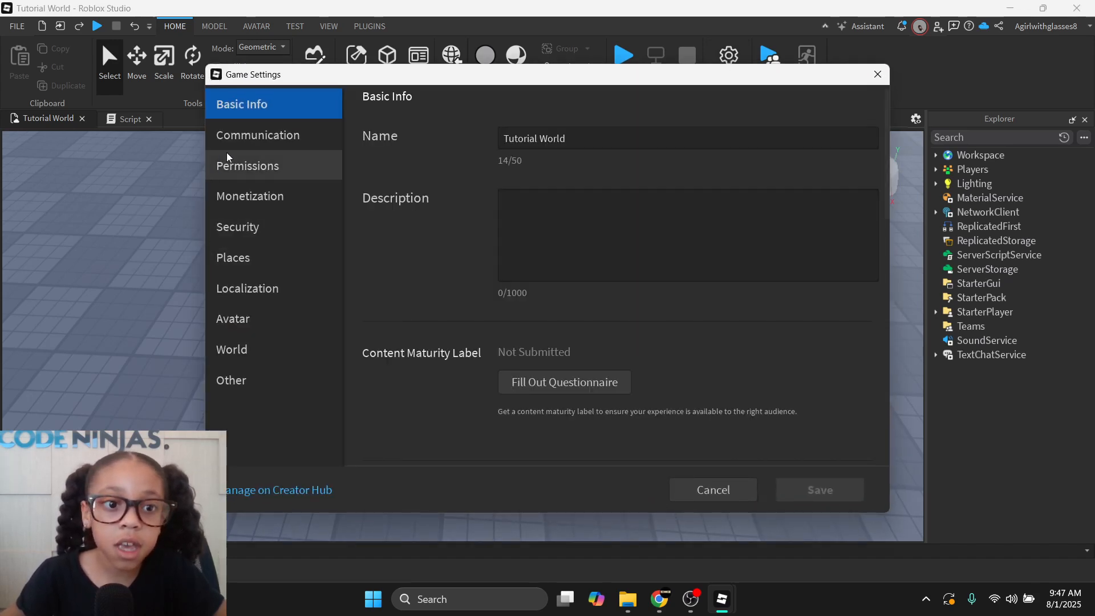
{"action": "left_click", "coordinate": [237, 140]}
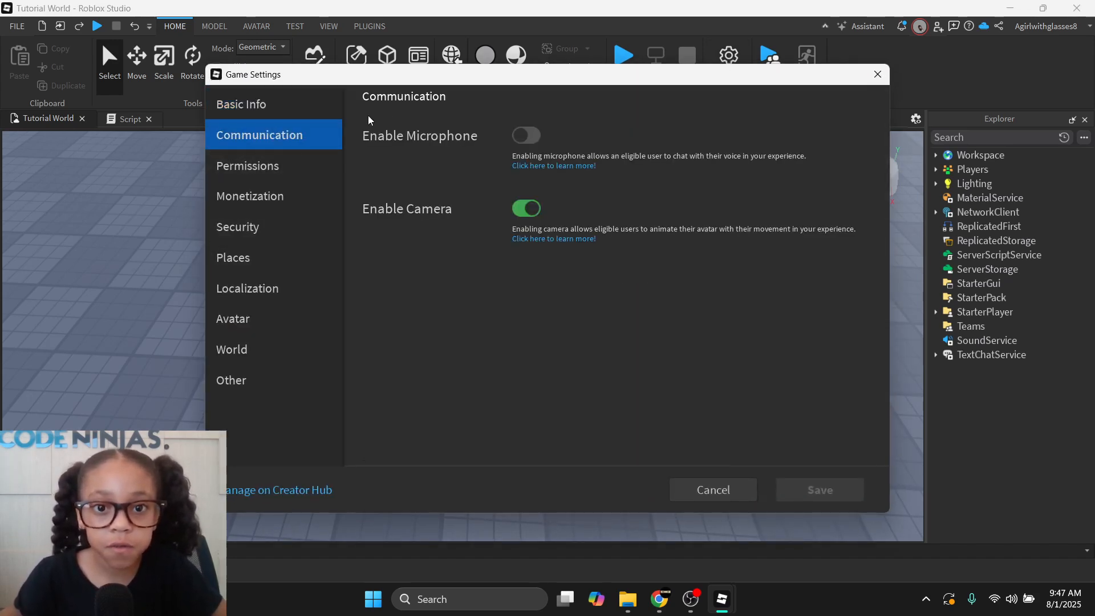
{"action": "left_click", "coordinate": [526, 135]}
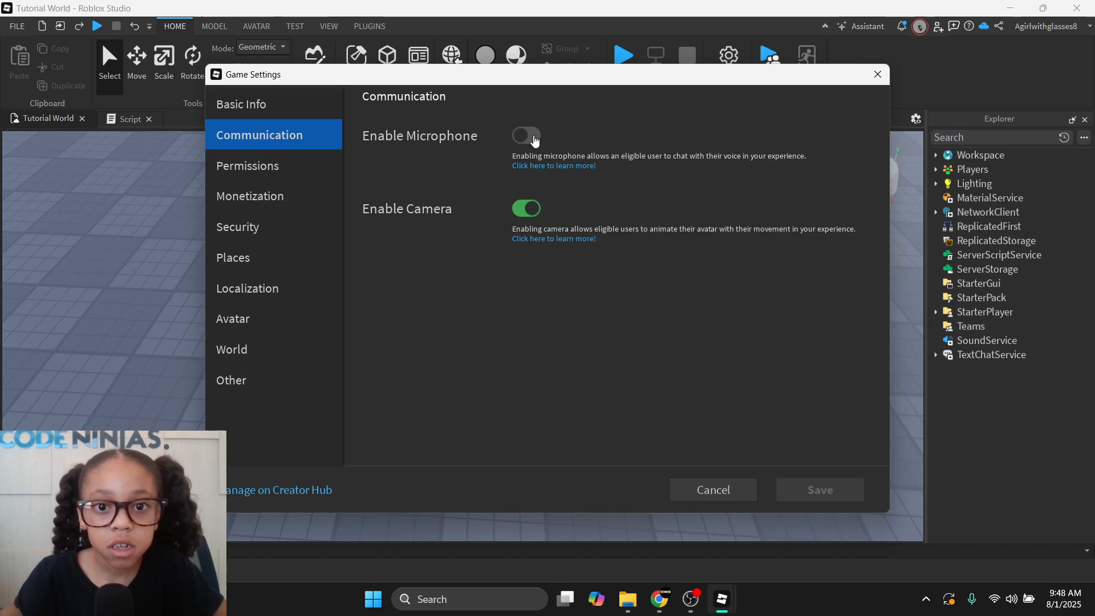
Set the game's playability to Public and save the game settings
{"action": "left_click", "coordinate": [257, 178]}
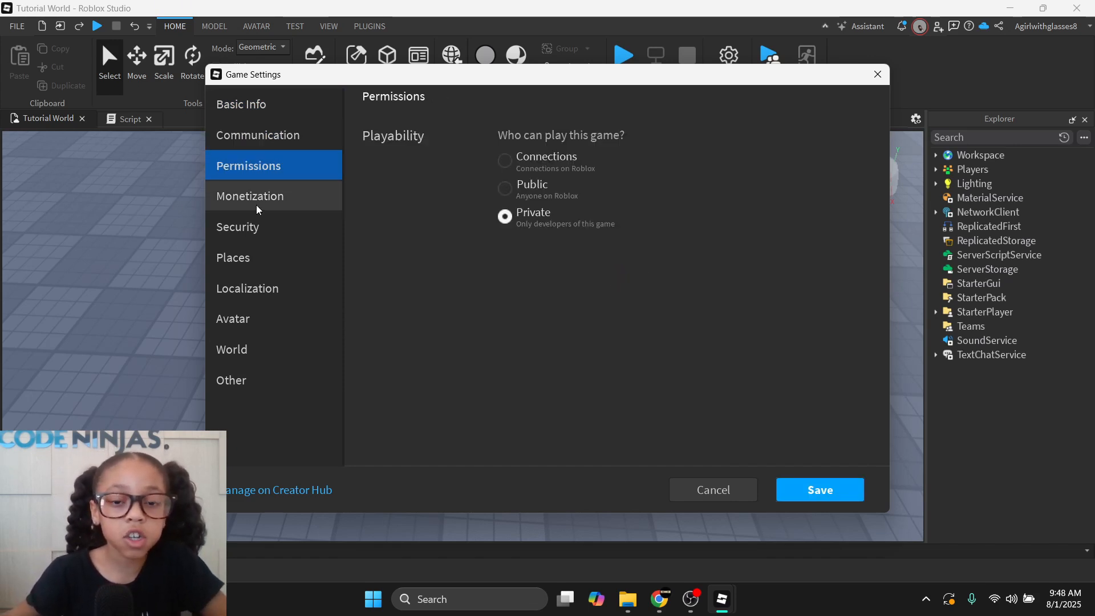
{"action": "left_click", "coordinate": [513, 185]}
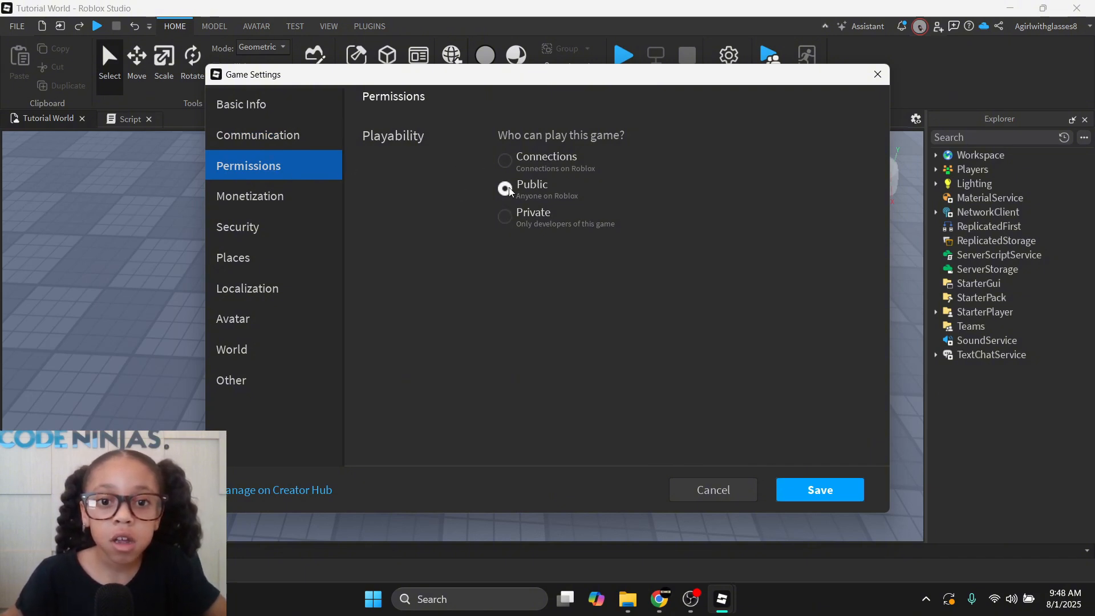
{"action": "left_click", "coordinate": [279, 196]}
{"action": "left_click", "coordinate": [843, 495]}
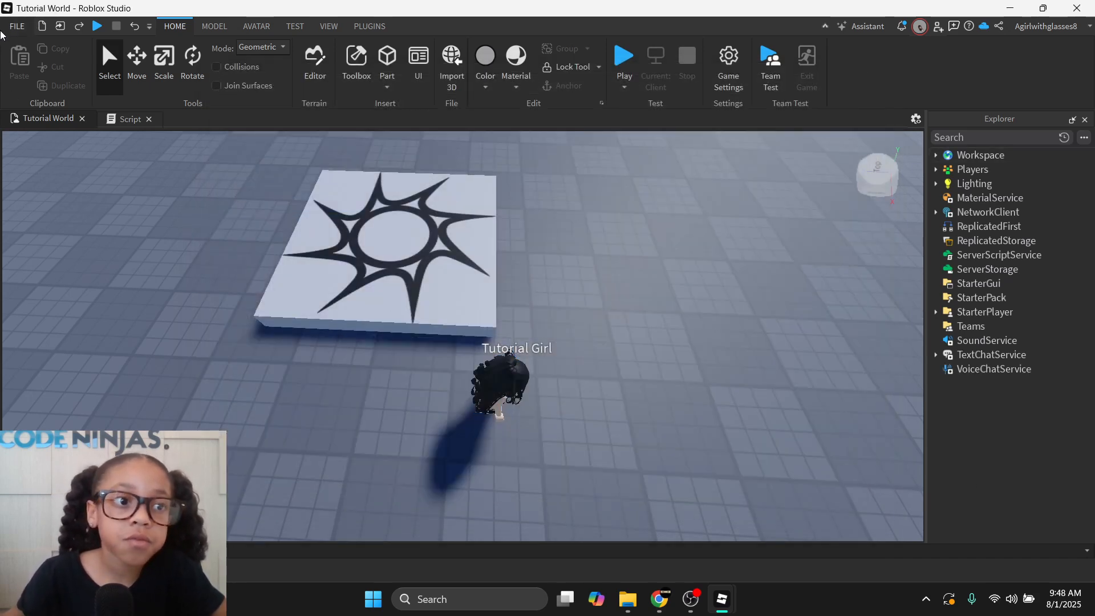
Publish Tutorial World to Roblox
{"action": "left_click", "coordinate": [17, 26]}
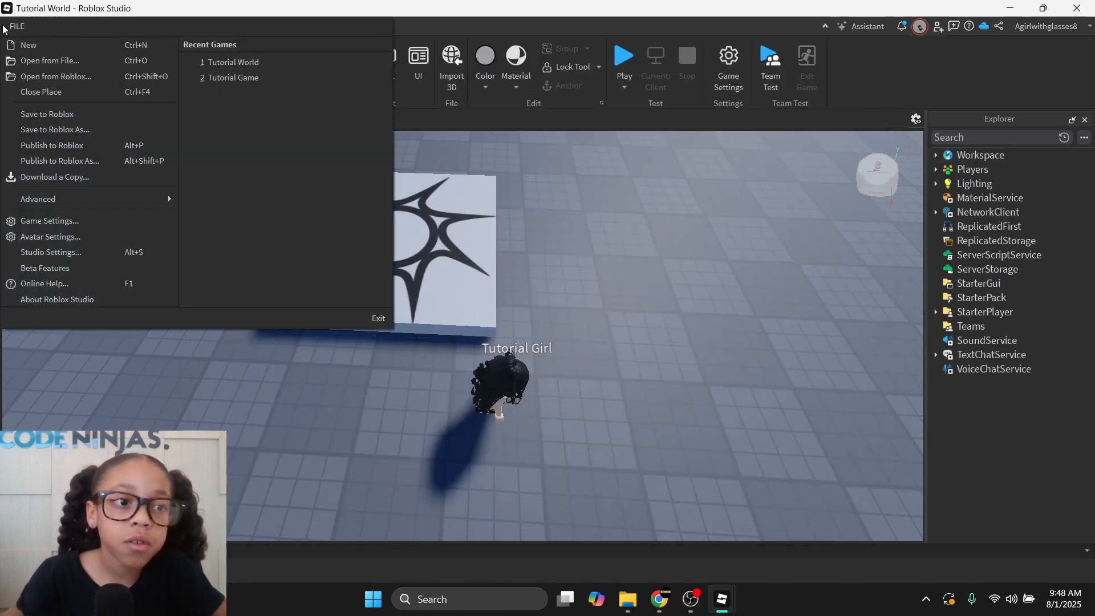
{"action": "left_click", "coordinate": [84, 147]}
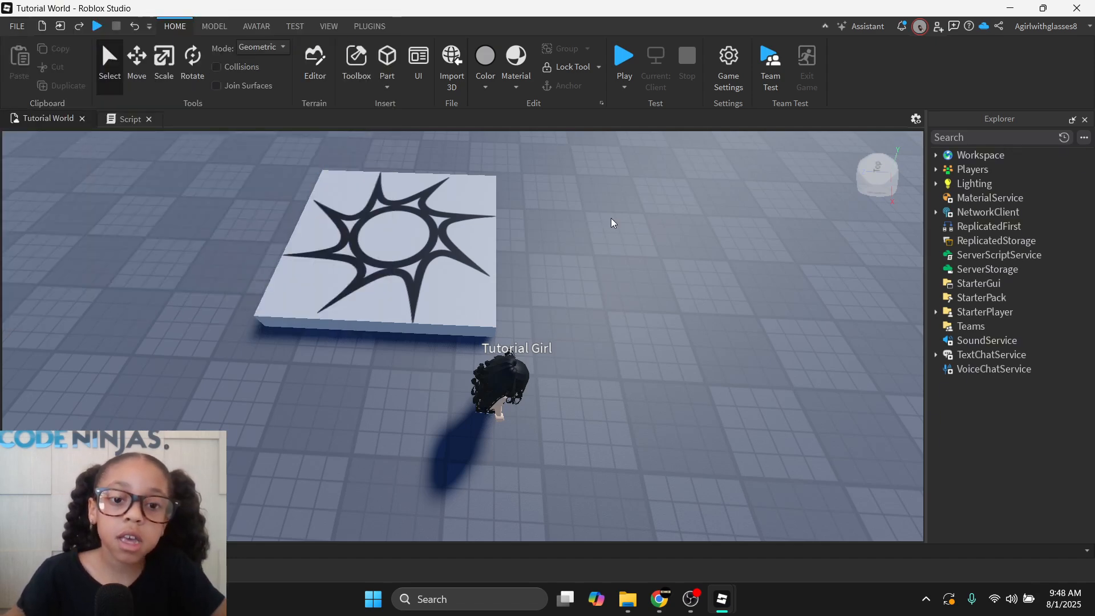
{"action": "right_click_drag", "start_coordinate": [612, 219], "coordinate": [629, 214]}
{"action": "left_click", "coordinate": [20, 28]}
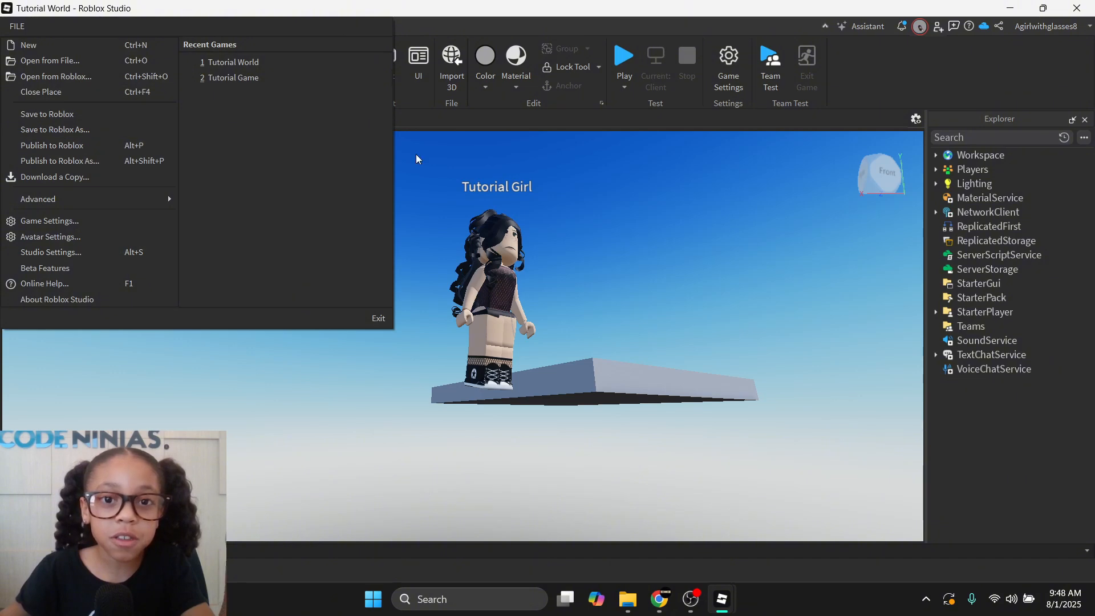
{"action": "left_click", "coordinate": [474, 175]}
Reopen the game settings, set the playability to Private, and save with the change to private confirmed
{"action": "left_click", "coordinate": [730, 51]}
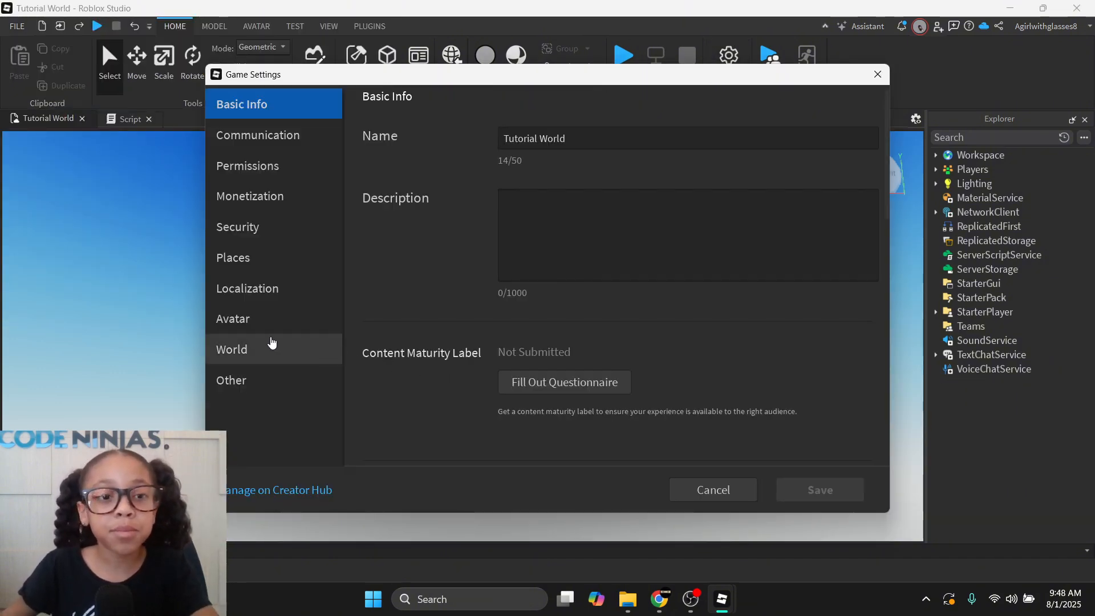
{"action": "left_click", "coordinate": [268, 176]}
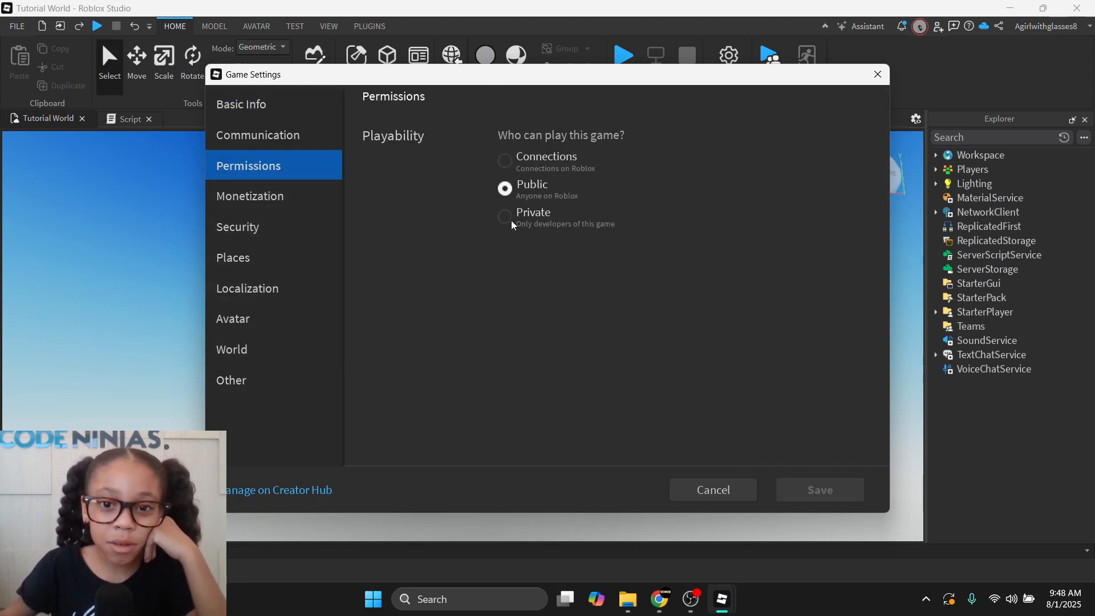
{"action": "left_click", "coordinate": [512, 222]}
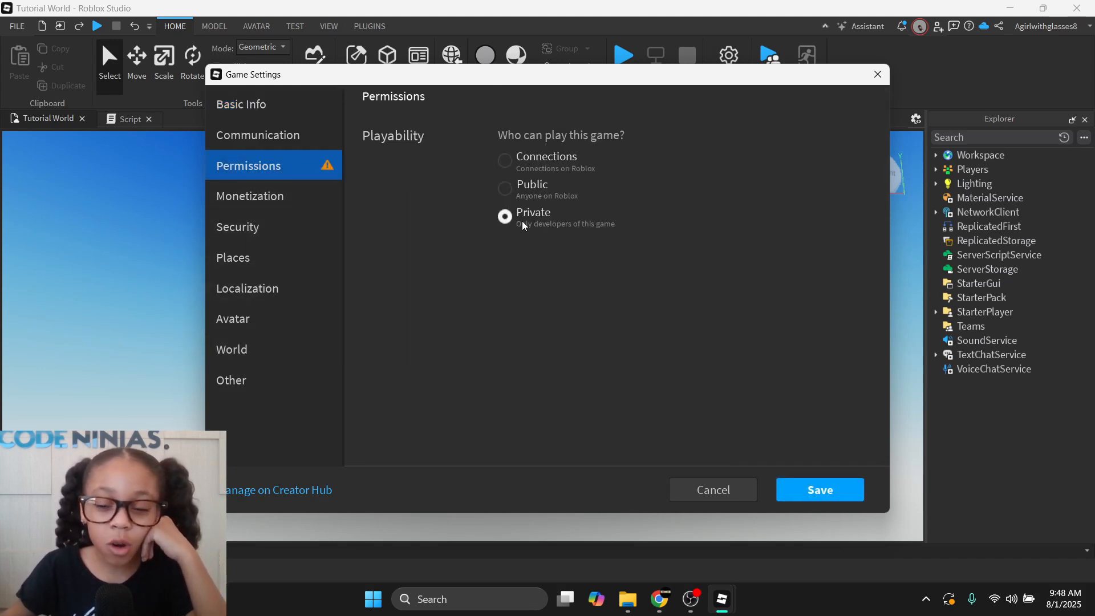
{"action": "left_click", "coordinate": [821, 488]}
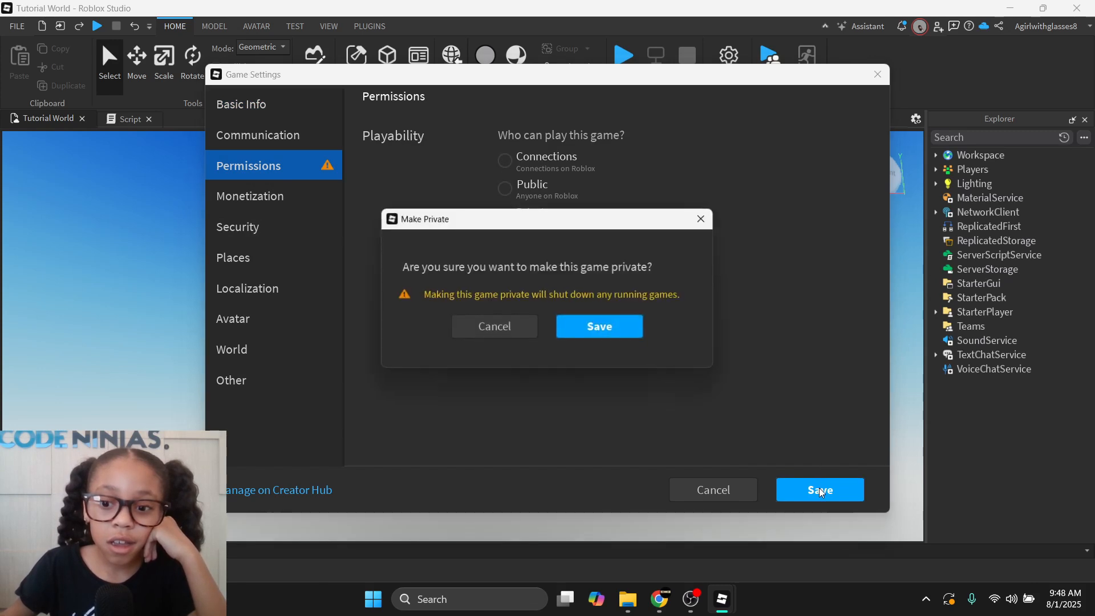
{"action": "left_click", "coordinate": [606, 324]}
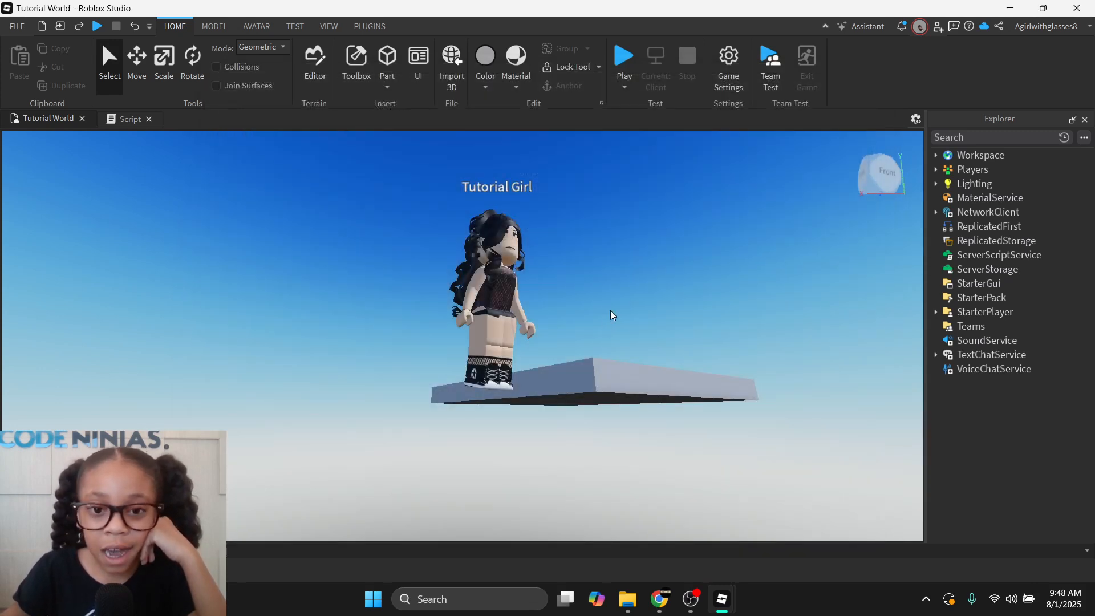
{"action": "right_click_drag", "start_coordinate": [618, 306], "coordinate": [618, 306]}
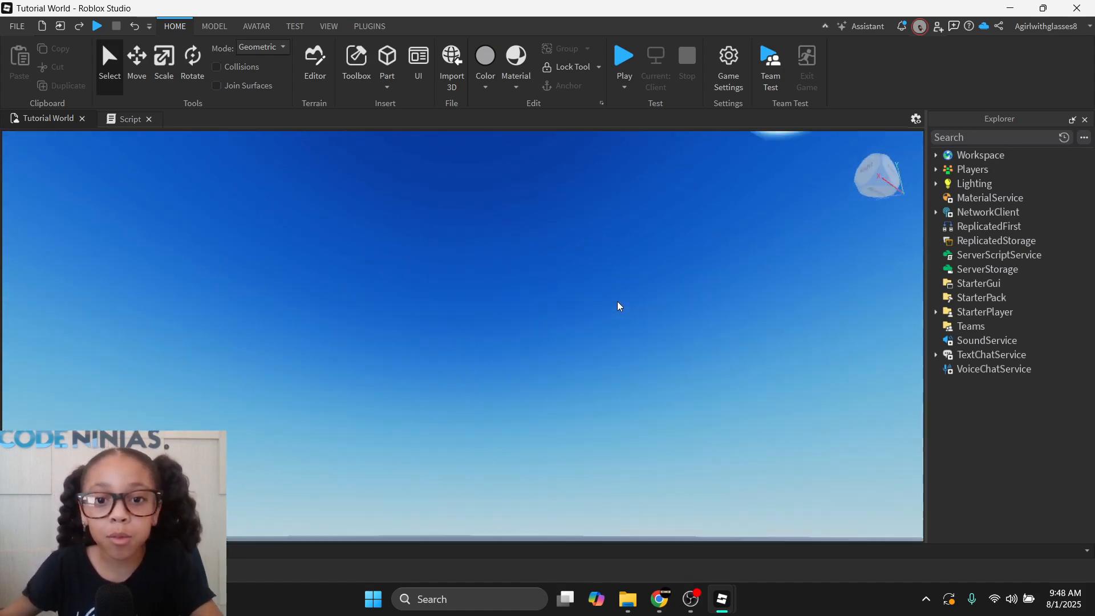
{"action": "right_click_drag", "start_coordinate": [701, 262], "coordinate": [713, 284]}
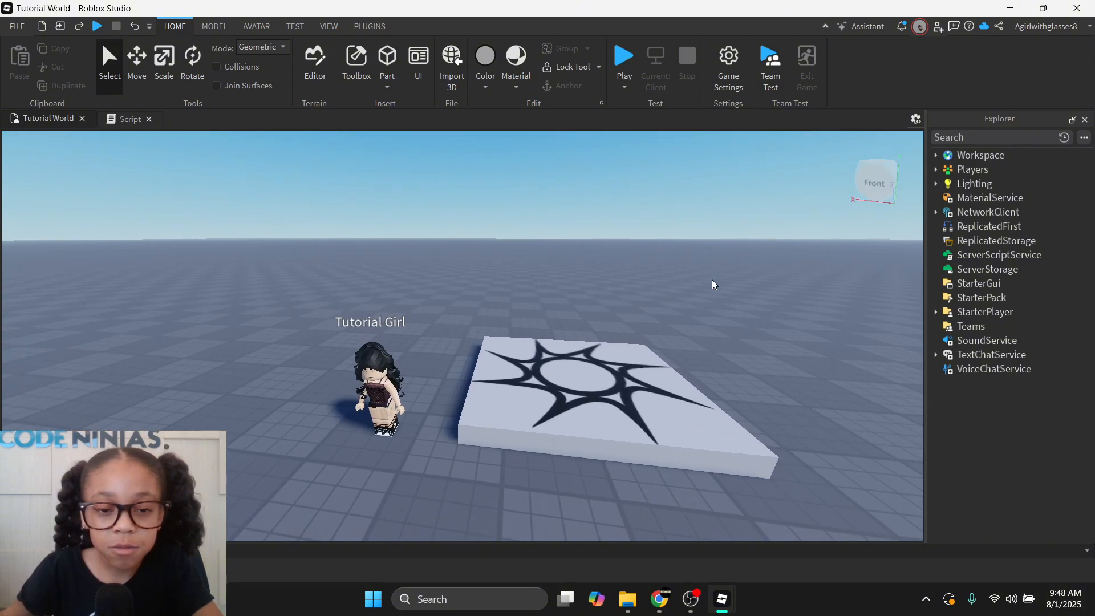